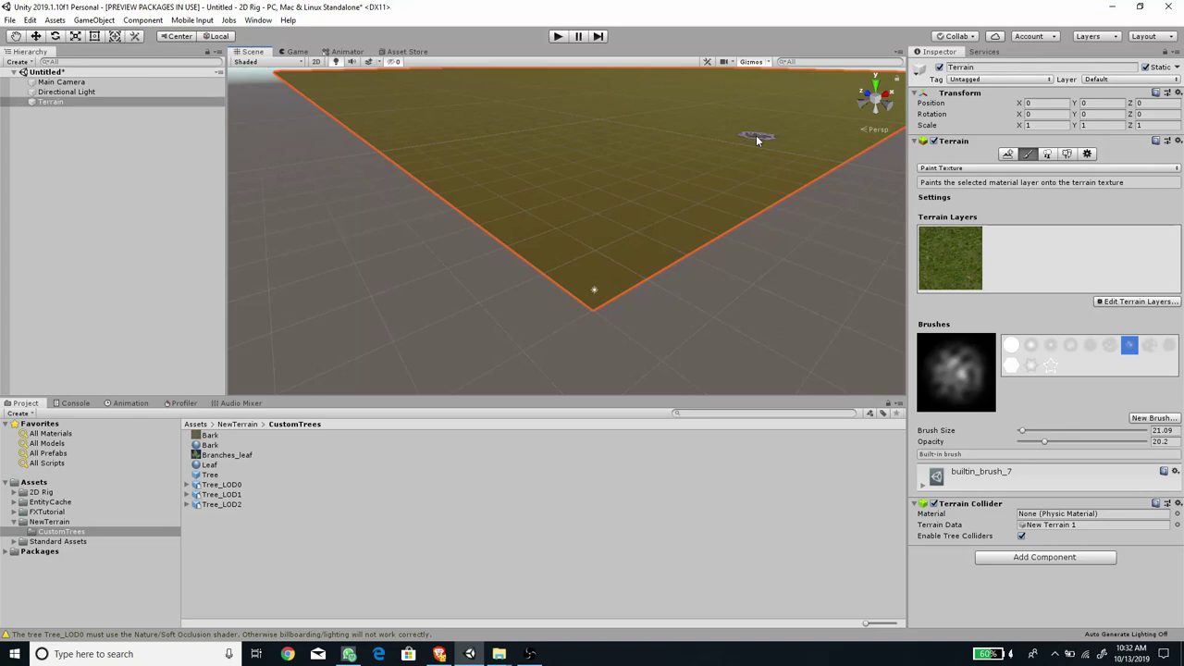
pyautogui.press('w')
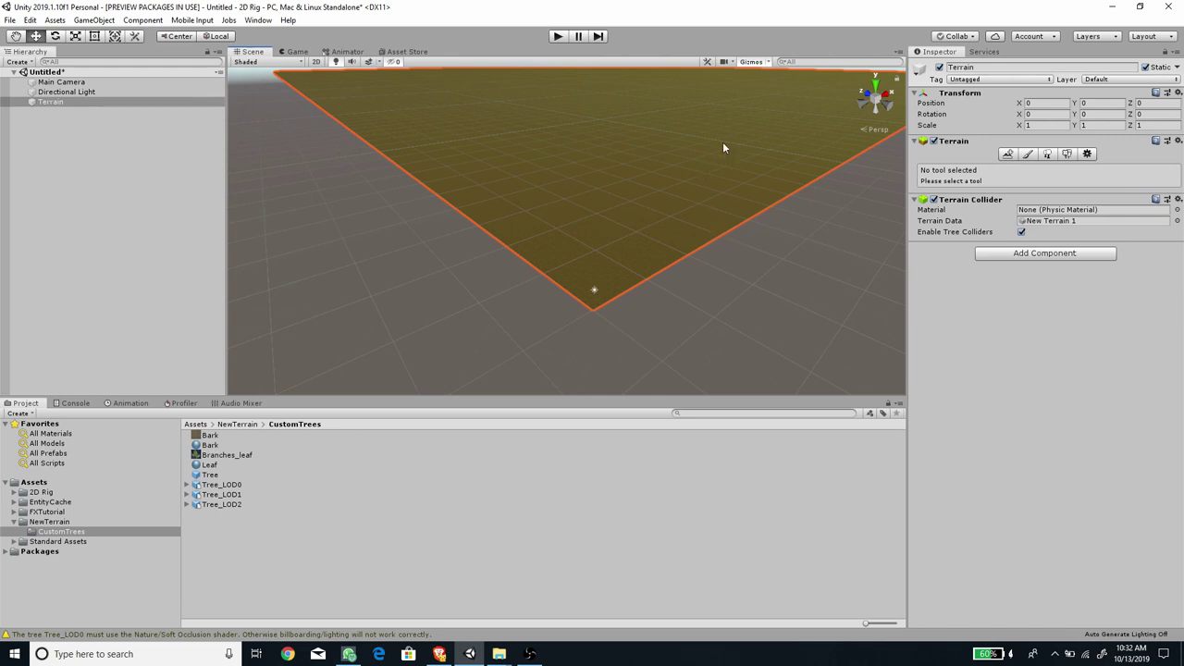
pyautogui.moveTo(723, 143); pyautogui.dragTo(682, 214, button='middle')
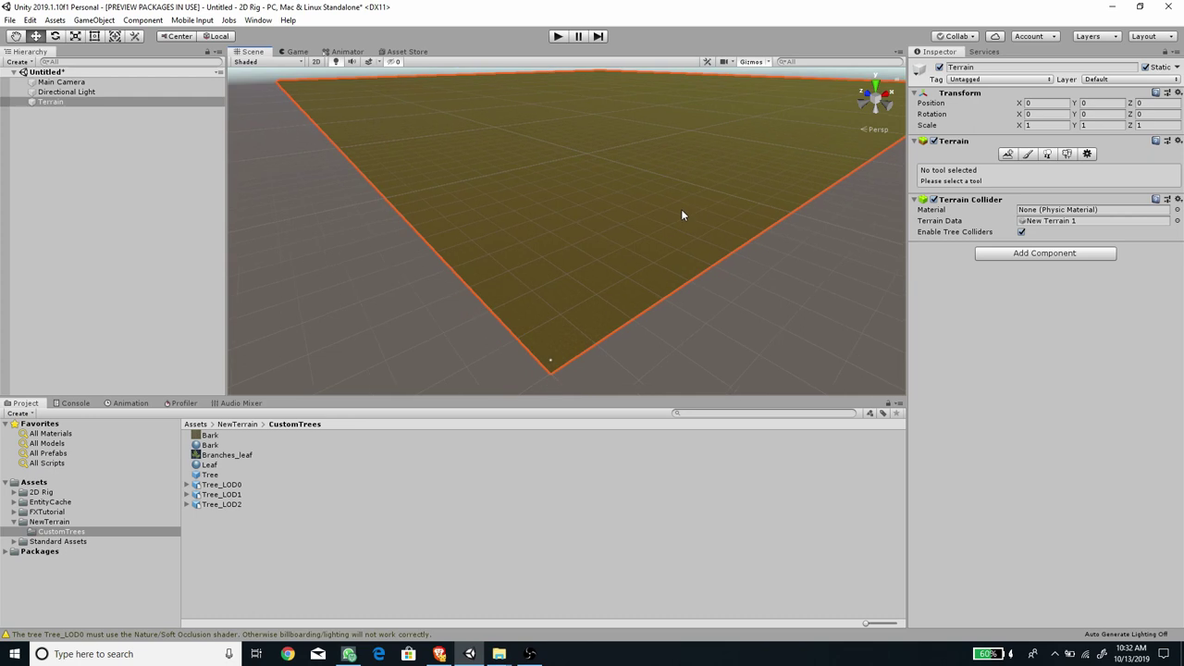
pyautogui.click(338, 252)
pyautogui.scroll(-3, 547, 231)
pyautogui.keyDown('alt'); pyautogui.moveTo(599, 205); pyautogui.dragTo(495, 204); pyautogui.keyUp('alt')
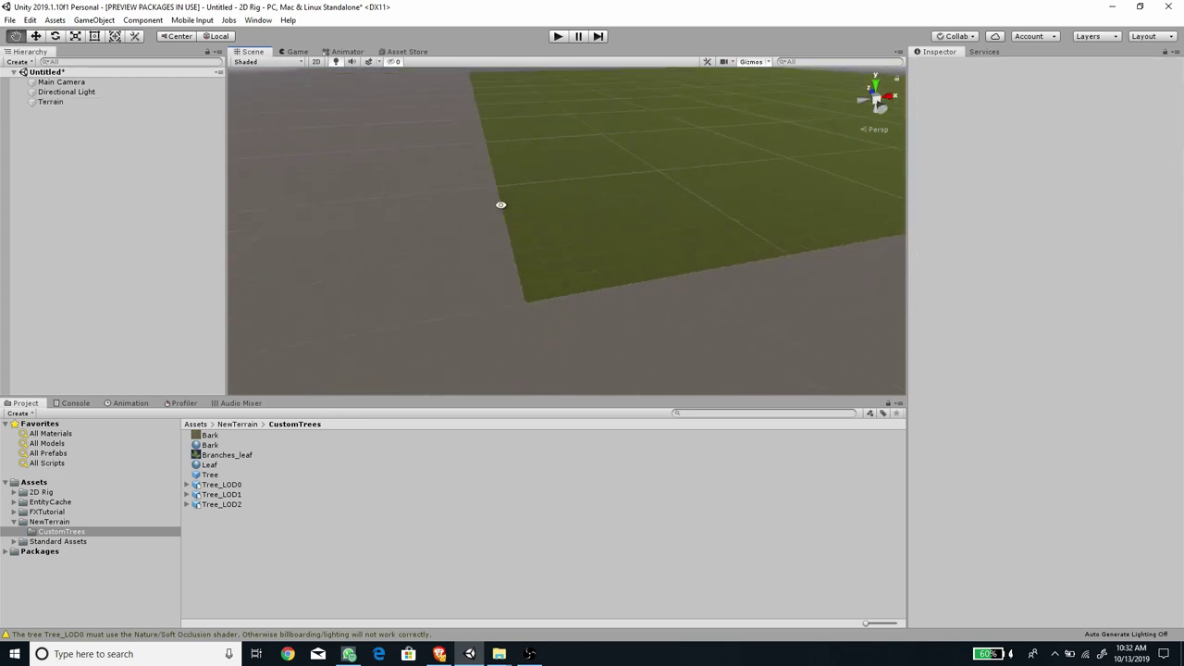
pyautogui.moveTo(495, 203); pyautogui.dragTo(373, 386, button='middle')
# Review the Terrain's Paint Texture mode with its grass layer, and inspect the Tree_LOD0 model in the CustomTrees folder.
pyautogui.click(61, 93)
pyautogui.click(60, 103)
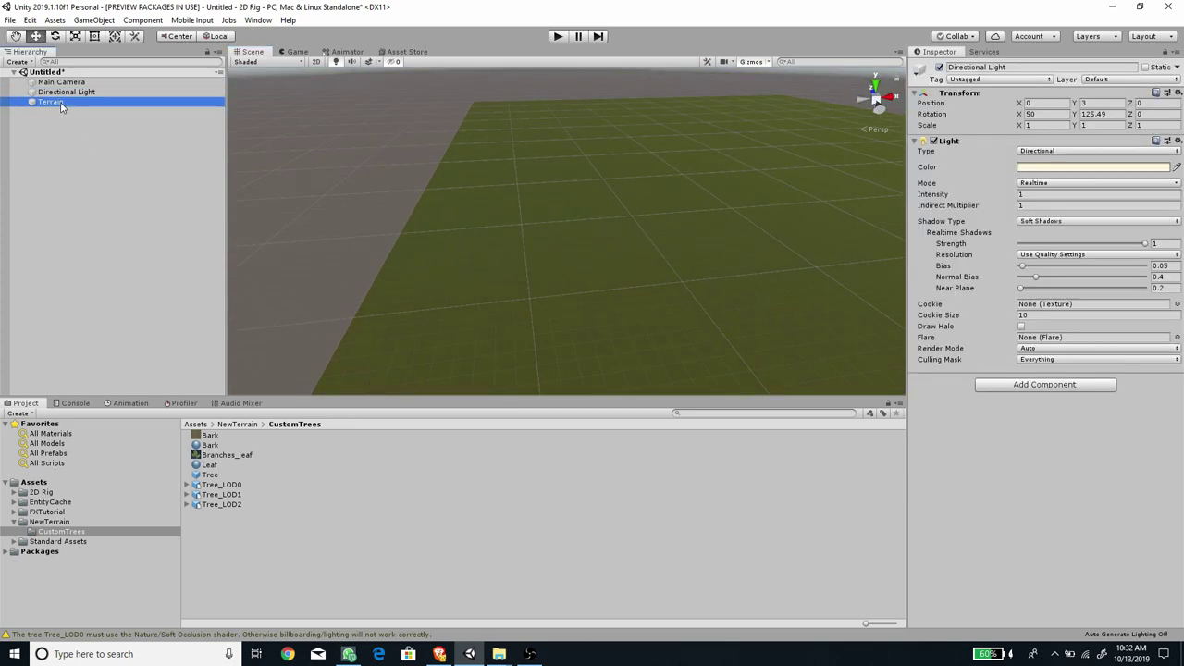
pyautogui.click(1029, 155)
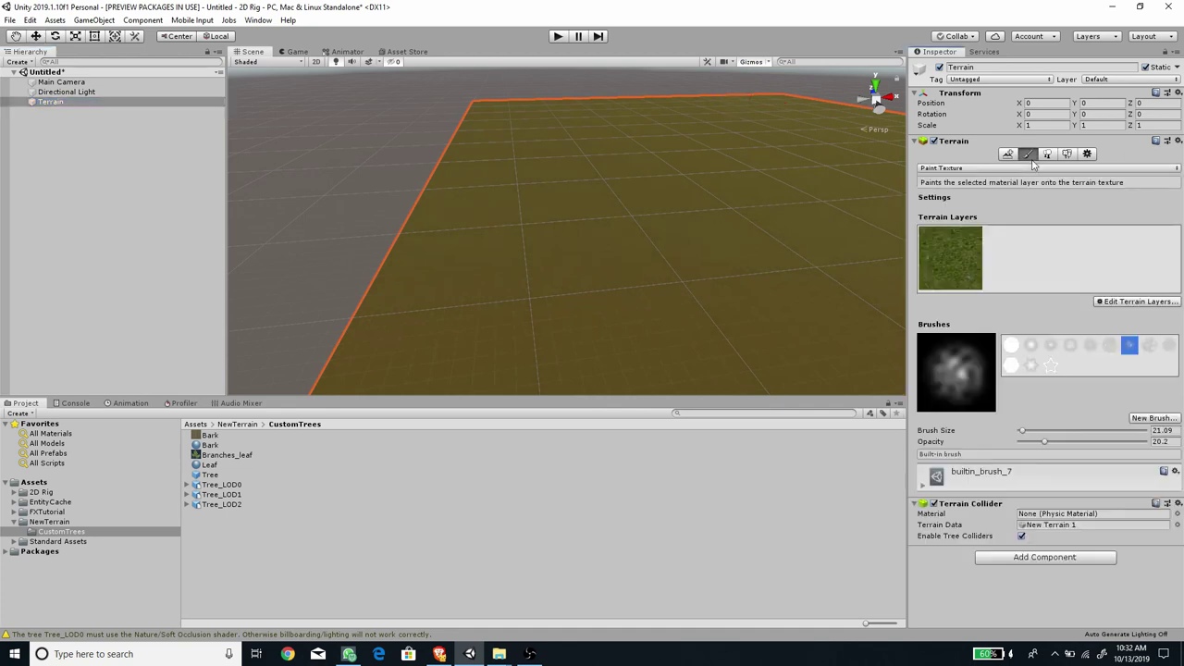
pyautogui.click(986, 168)
pyautogui.click(962, 196)
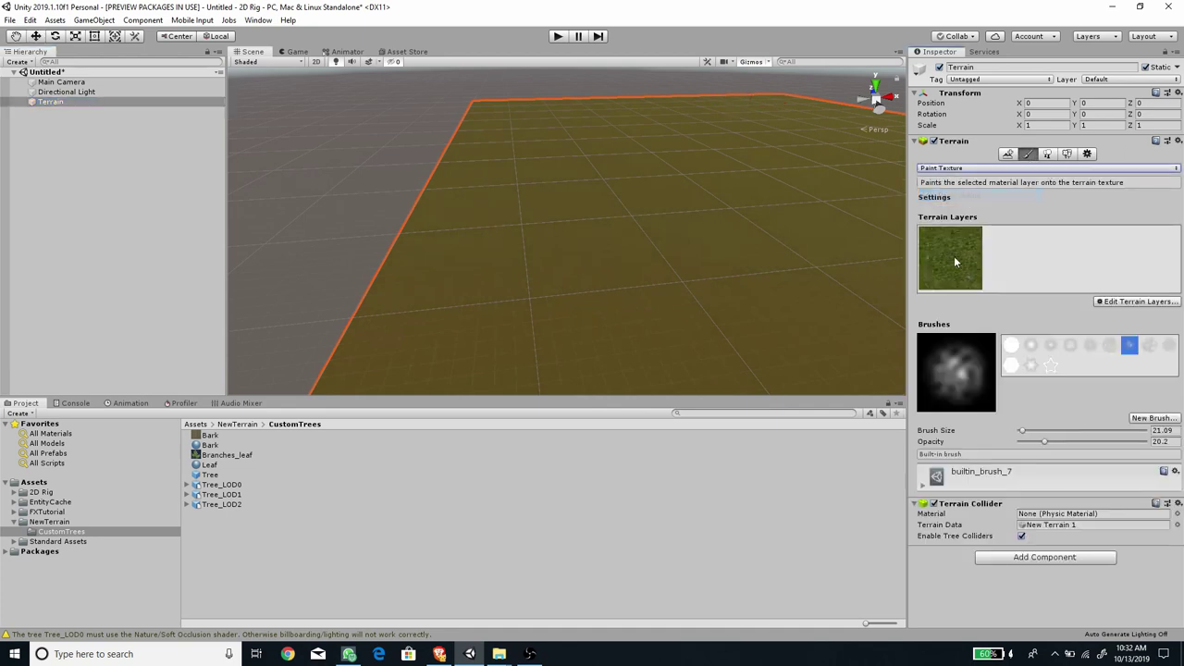
pyautogui.click(972, 169)
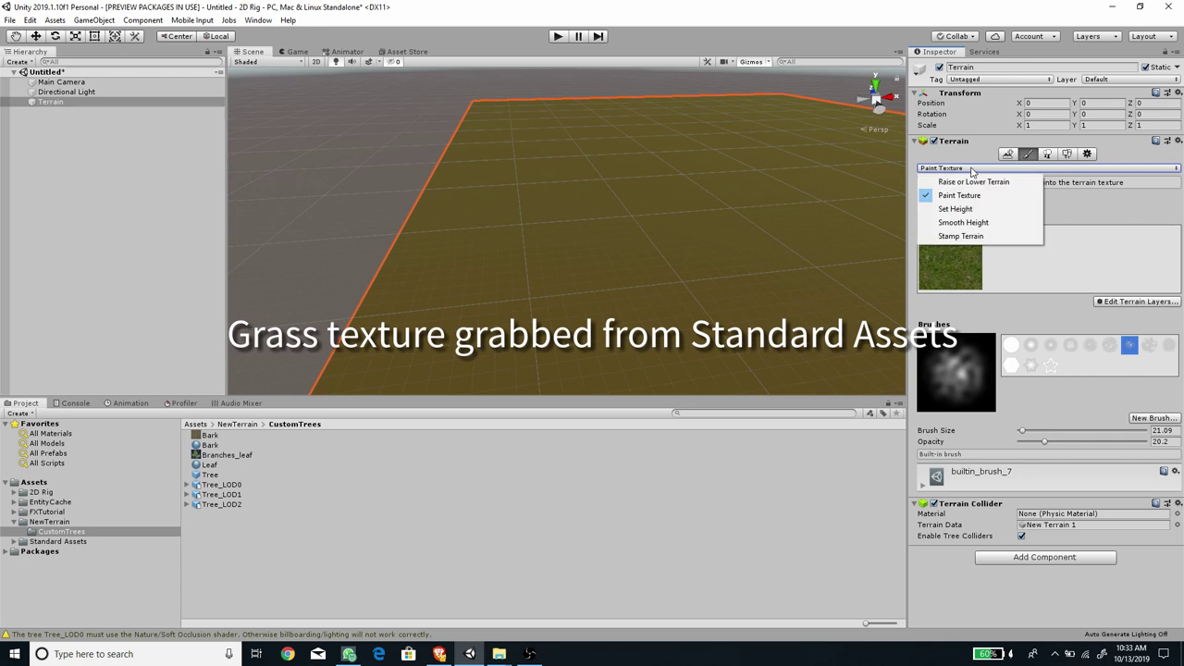
pyautogui.click(386, 494)
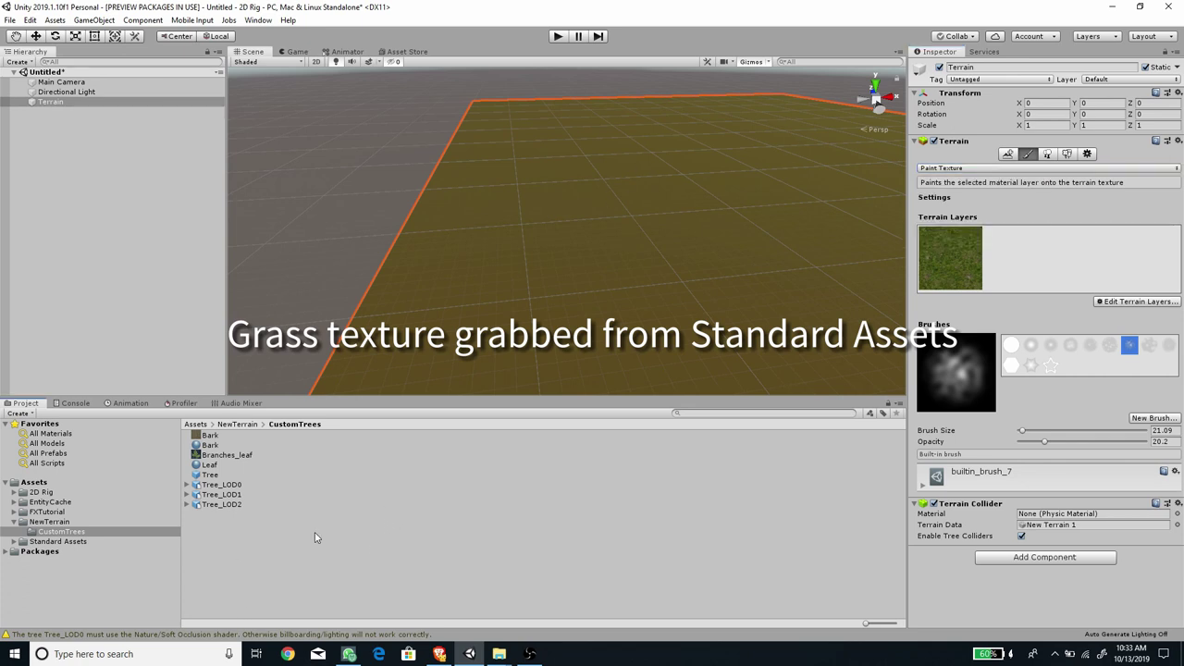
pyautogui.click(231, 486)
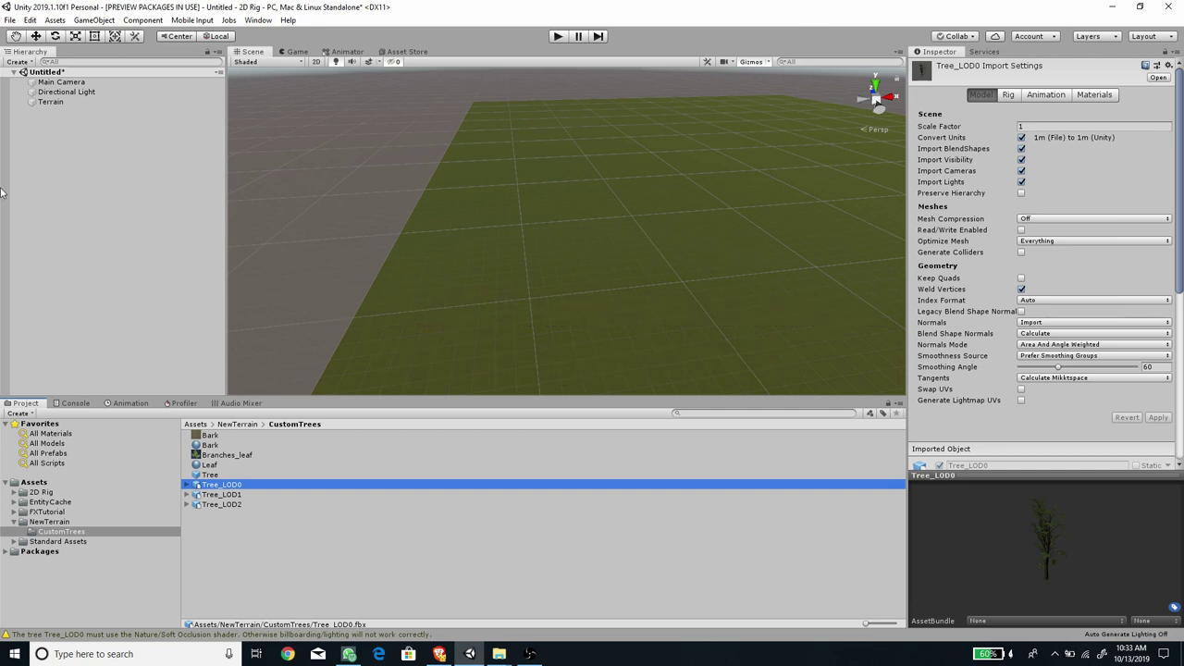
# Set the Terrain's paint mode to Stamp Terrain with the star-shaped builtin_brush_11, brush size 215.92 and stamp height 178.
pyautogui.click(57, 104)
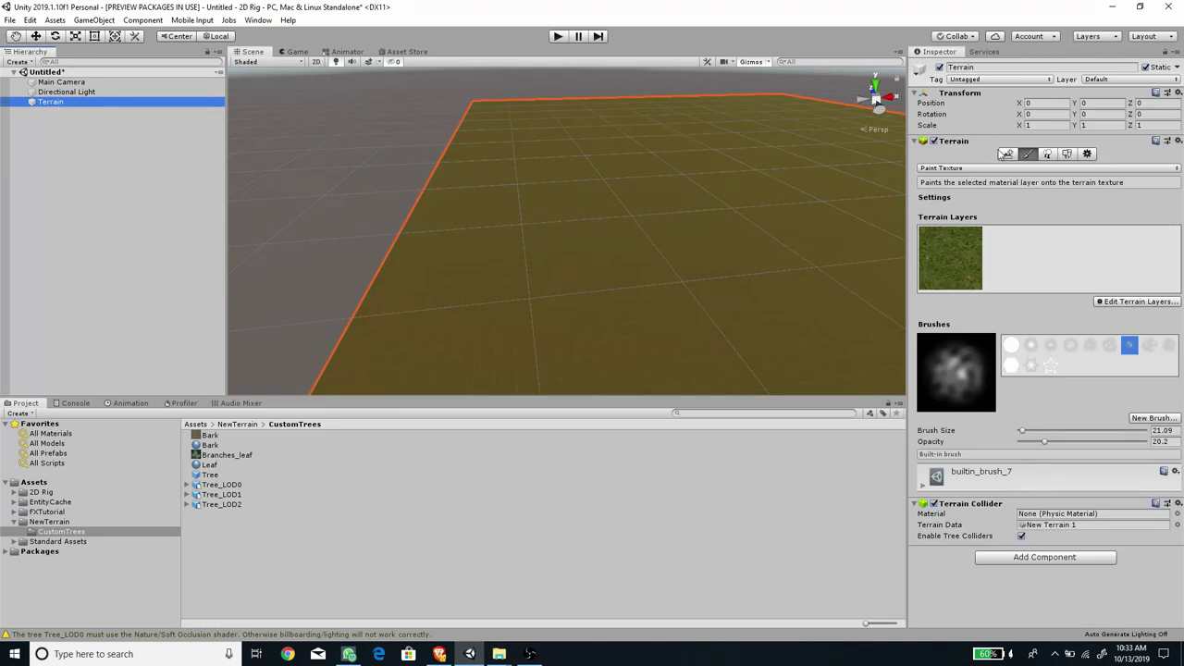
pyautogui.click(975, 169)
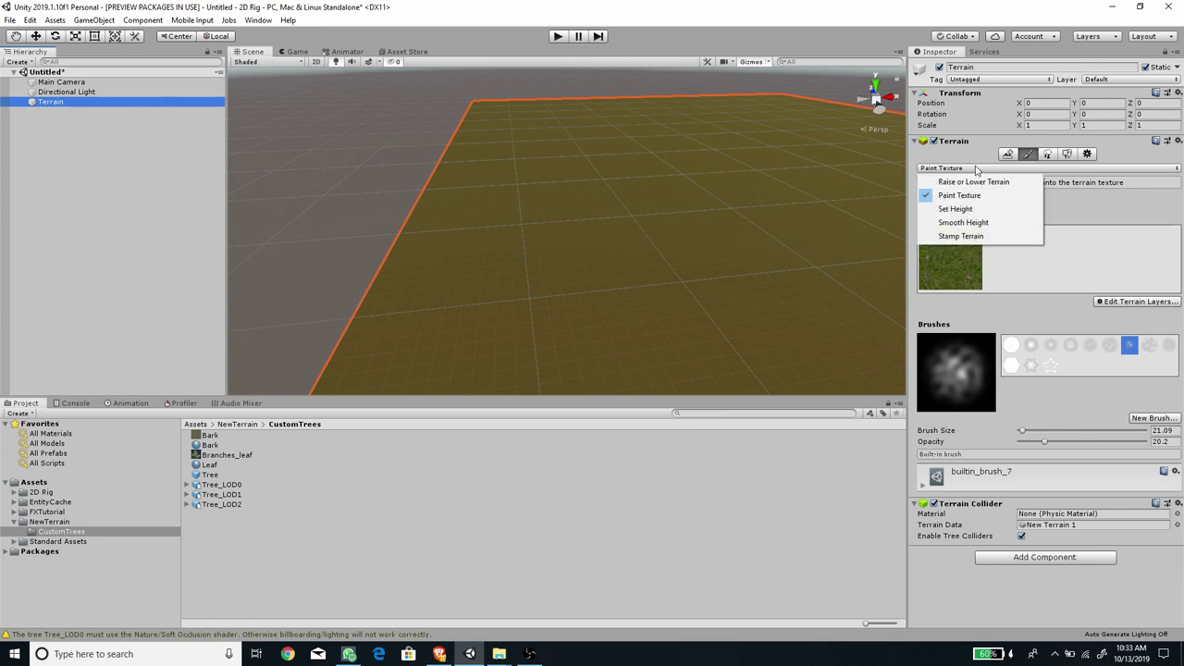
pyautogui.click(958, 237)
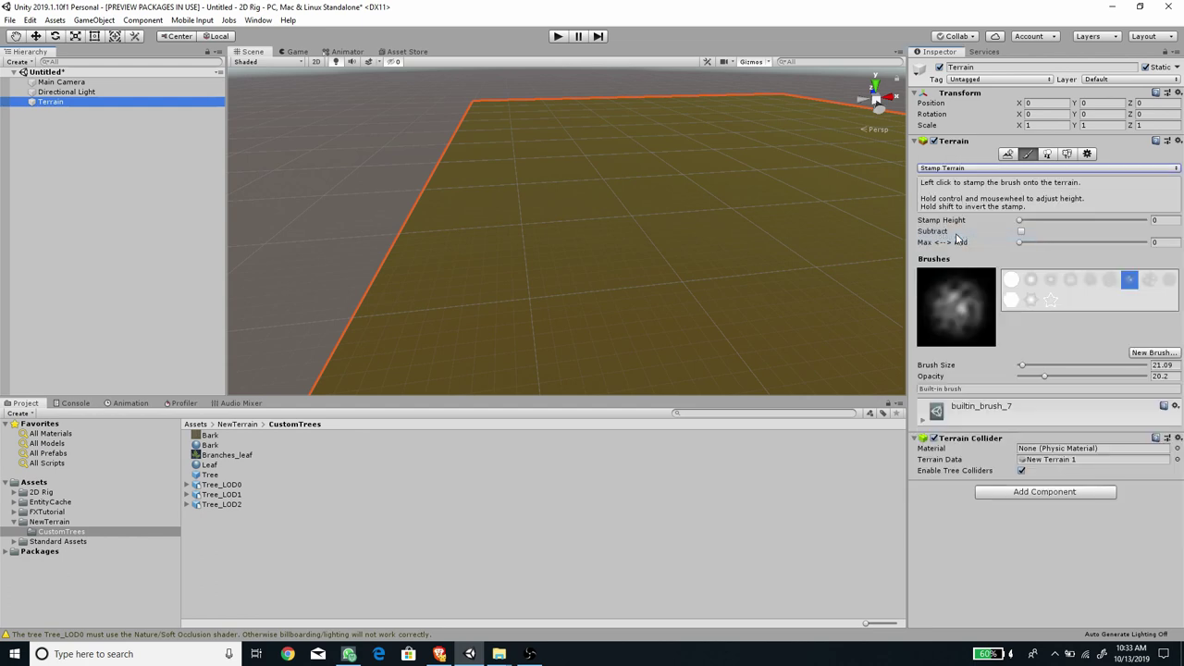
pyautogui.click(1032, 299)
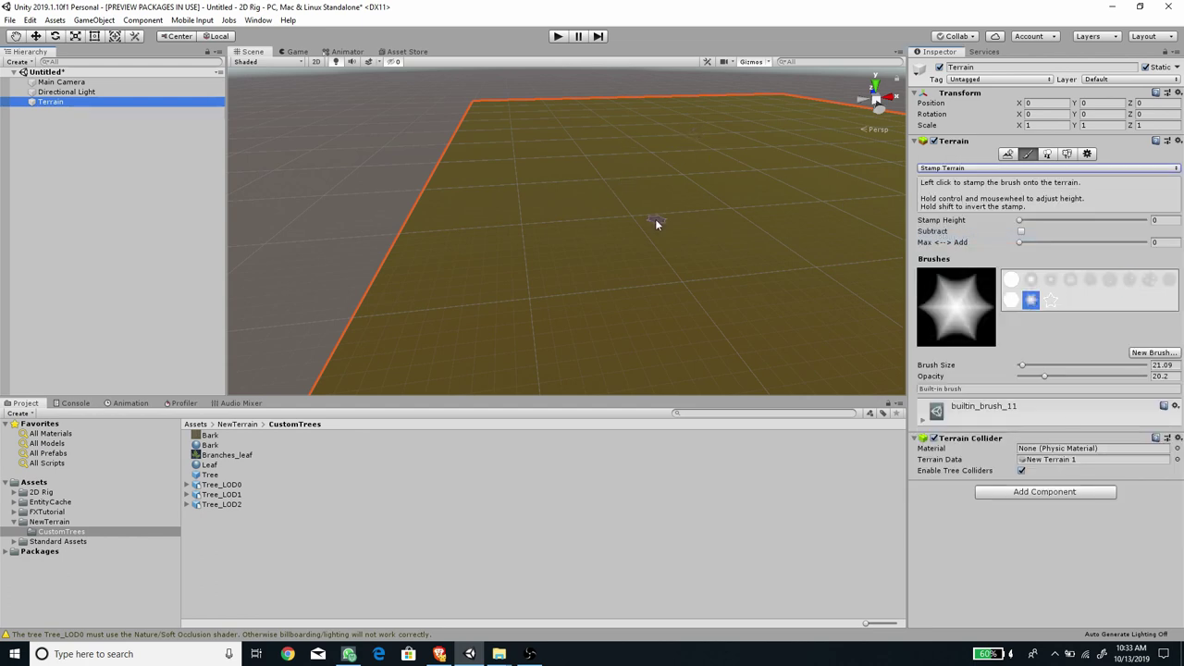
pyautogui.press(']')
pyautogui.keyDown('shift'); pyautogui.scroll(5, 647, 204); pyautogui.keyUp('shift')
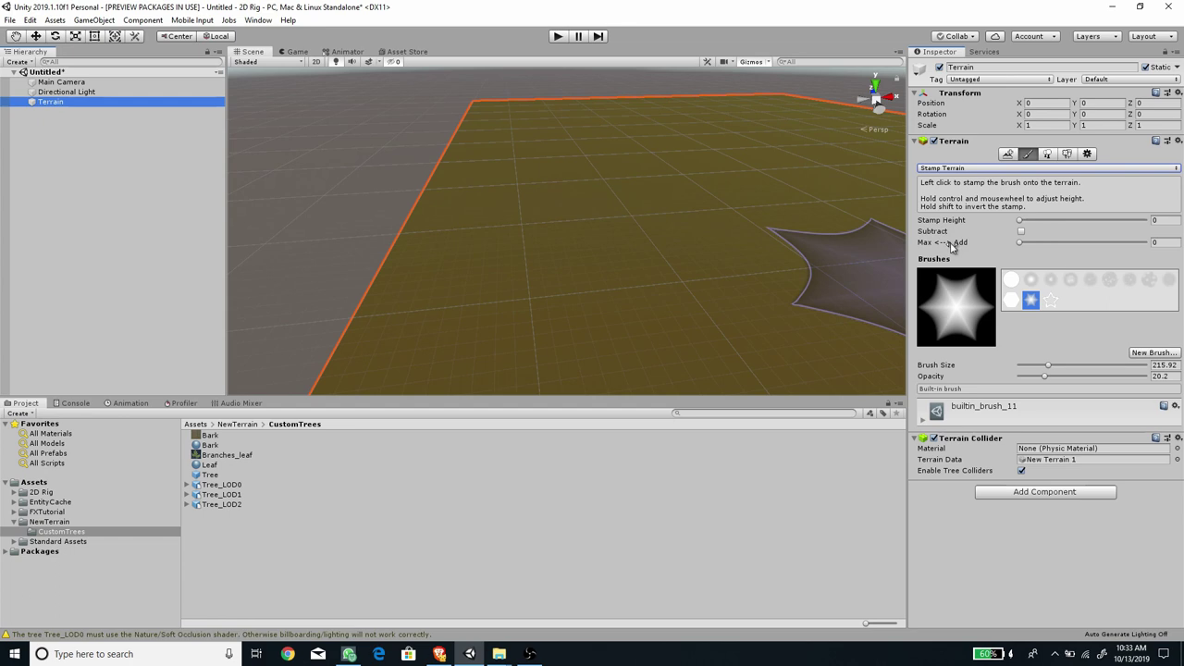
pyautogui.click(1024, 222)
pyautogui.moveTo(1024, 222); pyautogui.dragTo(1088, 222)
# Try stamping a star-shaped hill onto the flat terrain and view it from another angle.
pyautogui.click(685, 209)
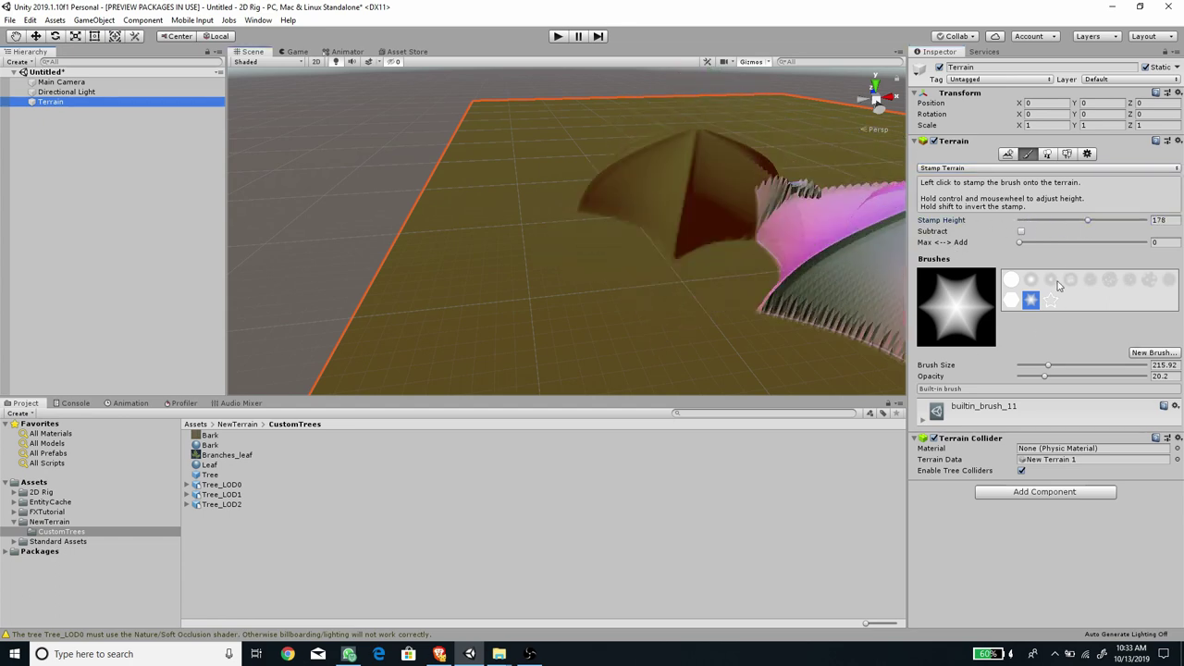
pyautogui.keyDown('alt'); pyautogui.moveTo(831, 184); pyautogui.dragTo(832, 222); pyautogui.keyUp('alt')
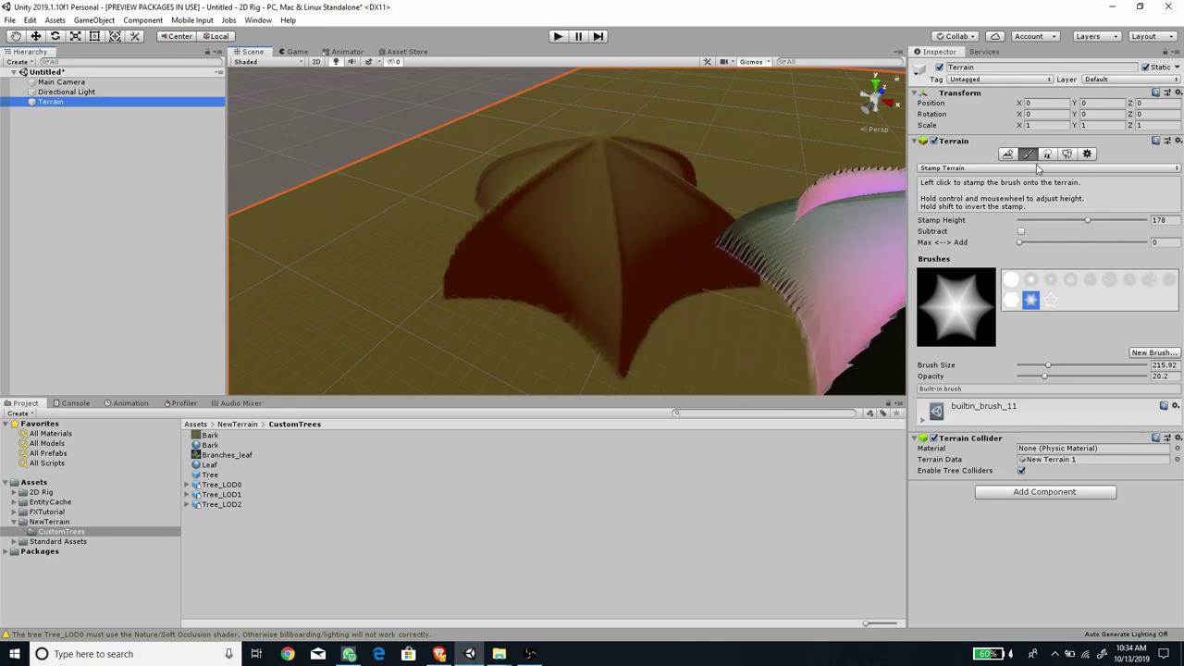
pyautogui.click(652, 183)
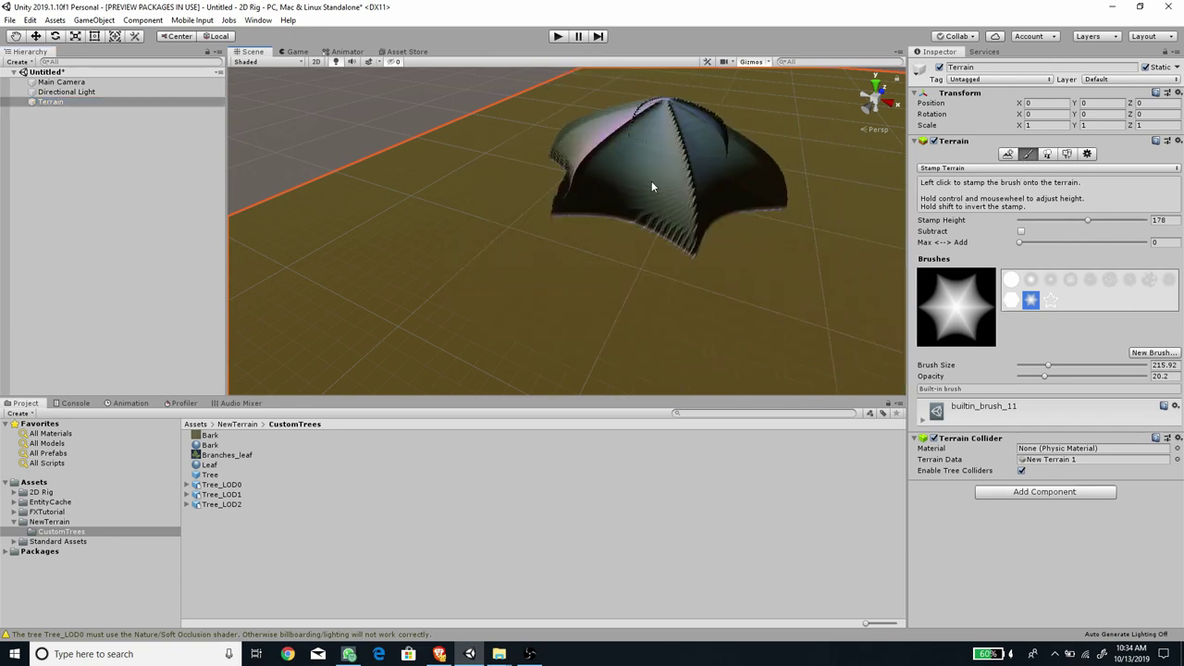
pyautogui.keyDown('alt'); pyautogui.moveTo(648, 227); pyautogui.dragTo(794, 242); pyautogui.keyUp('alt')
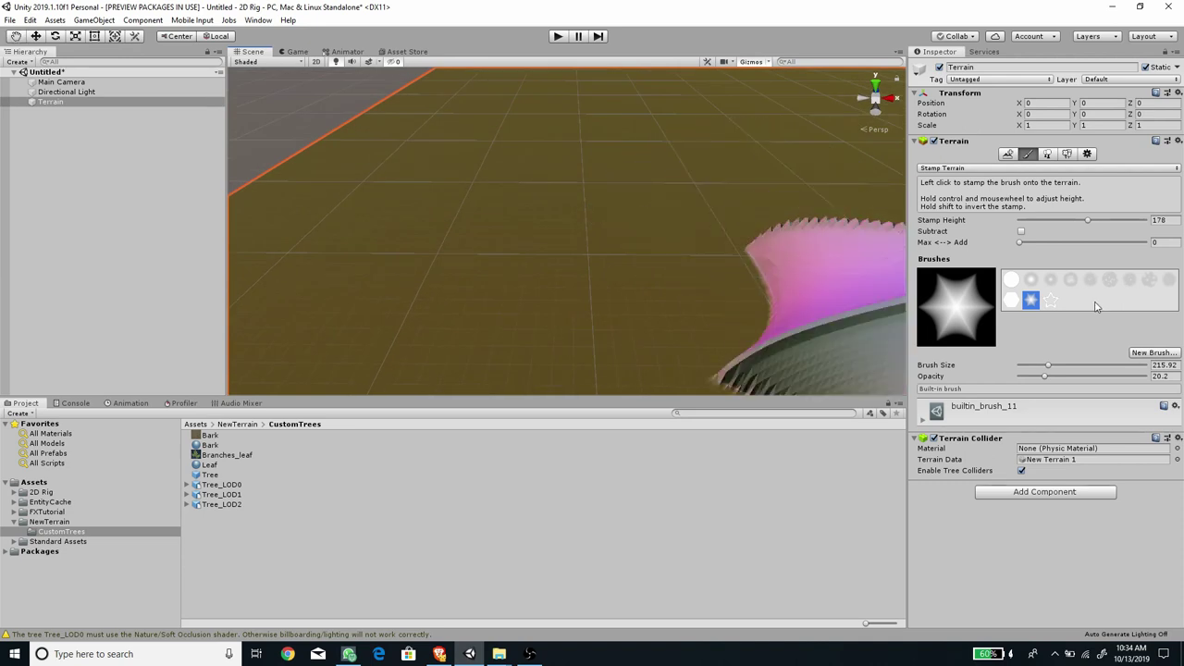
# Search the Asset Store for "terrain samples".
pyautogui.click(399, 52)
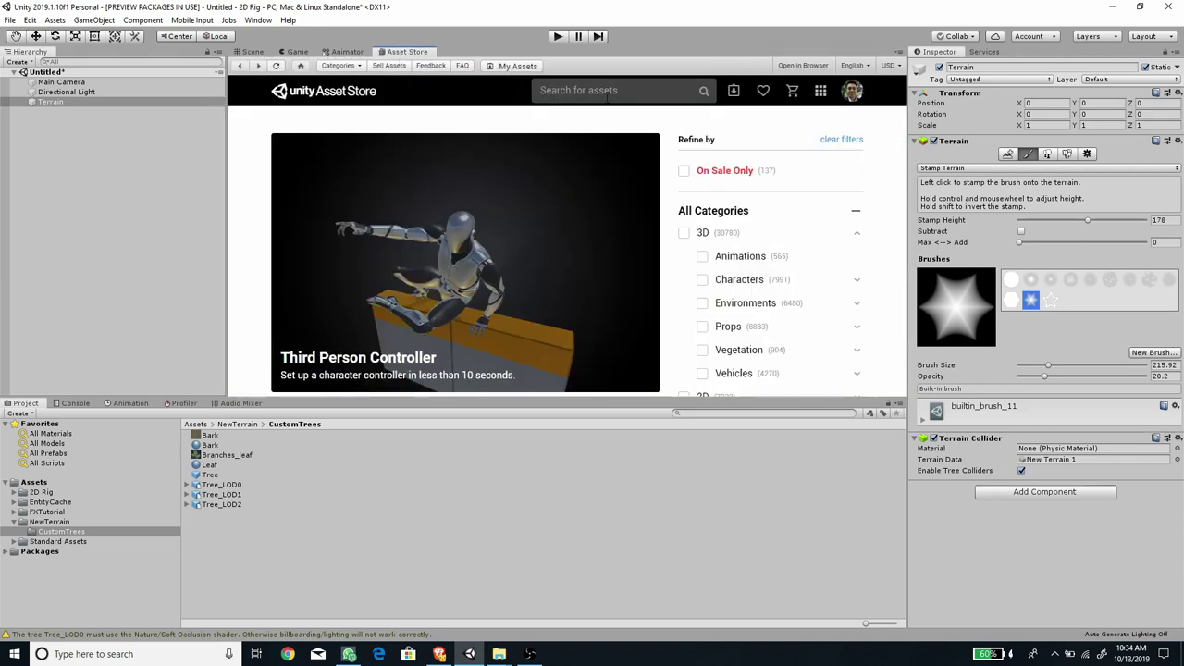
pyautogui.click(605, 90)
pyautogui.write('t')
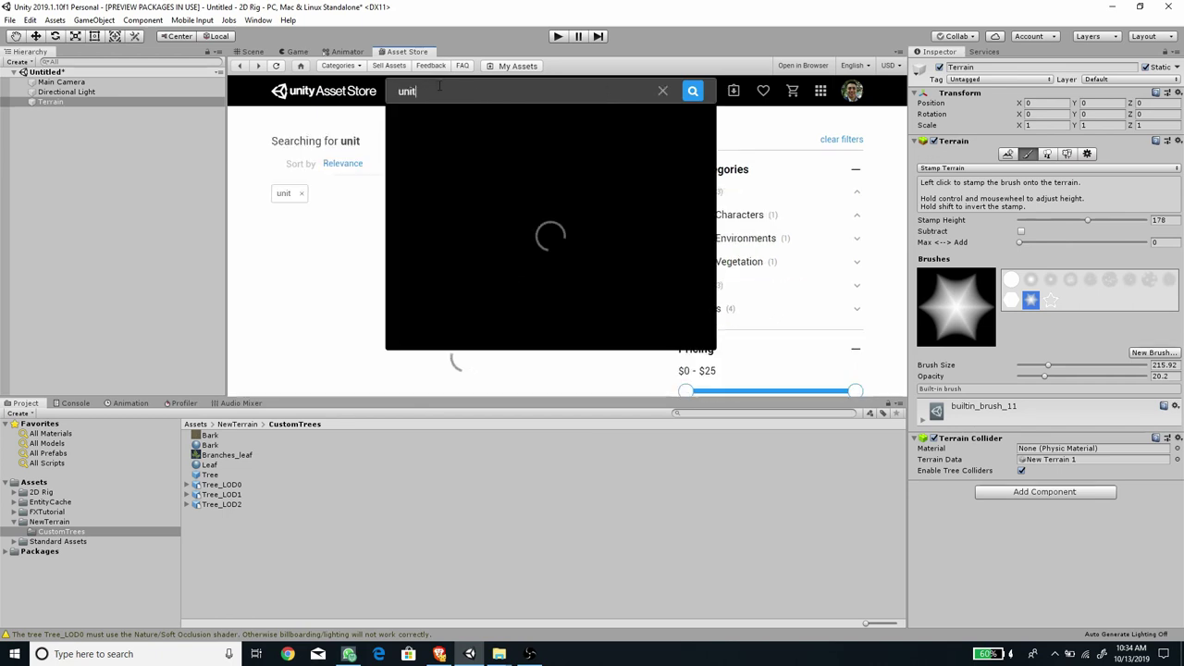
pyautogui.press('BackSpace')
pyautogui.press('BackSpace')
pyautogui.press('BackSpace')
pyautogui.press('BackSpace')
pyautogui.write('terrain samples')
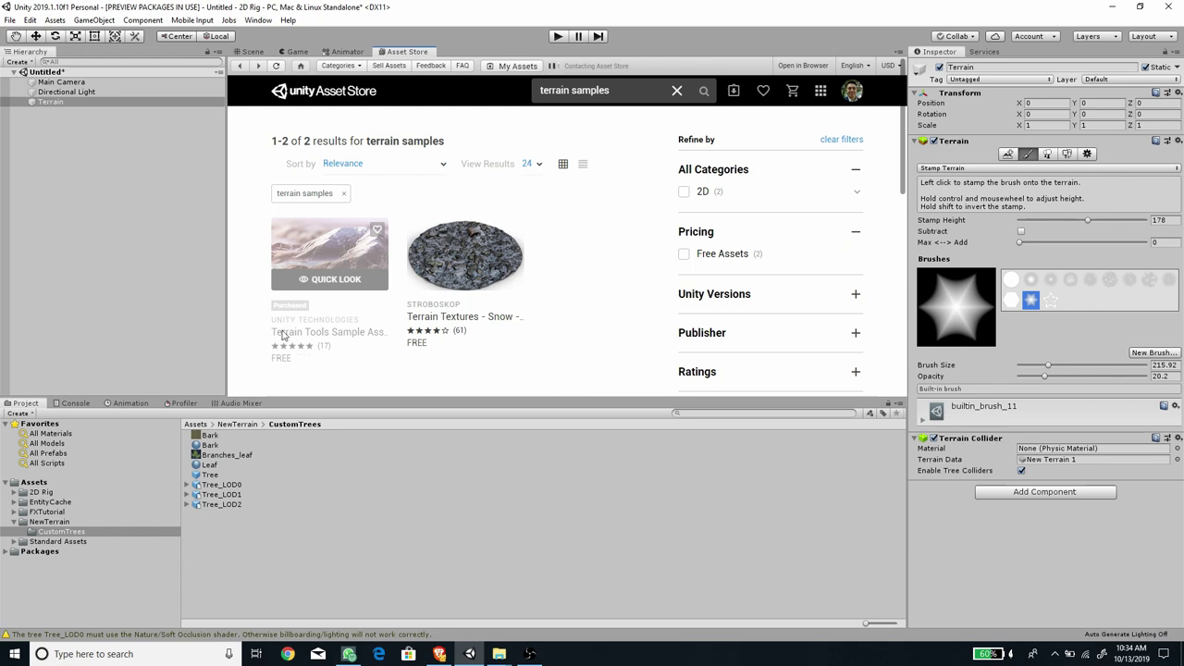
# Import the complete Terrain Tools Sample Asset Pack from Unity Technologies into the project.
pyautogui.click(330, 331)
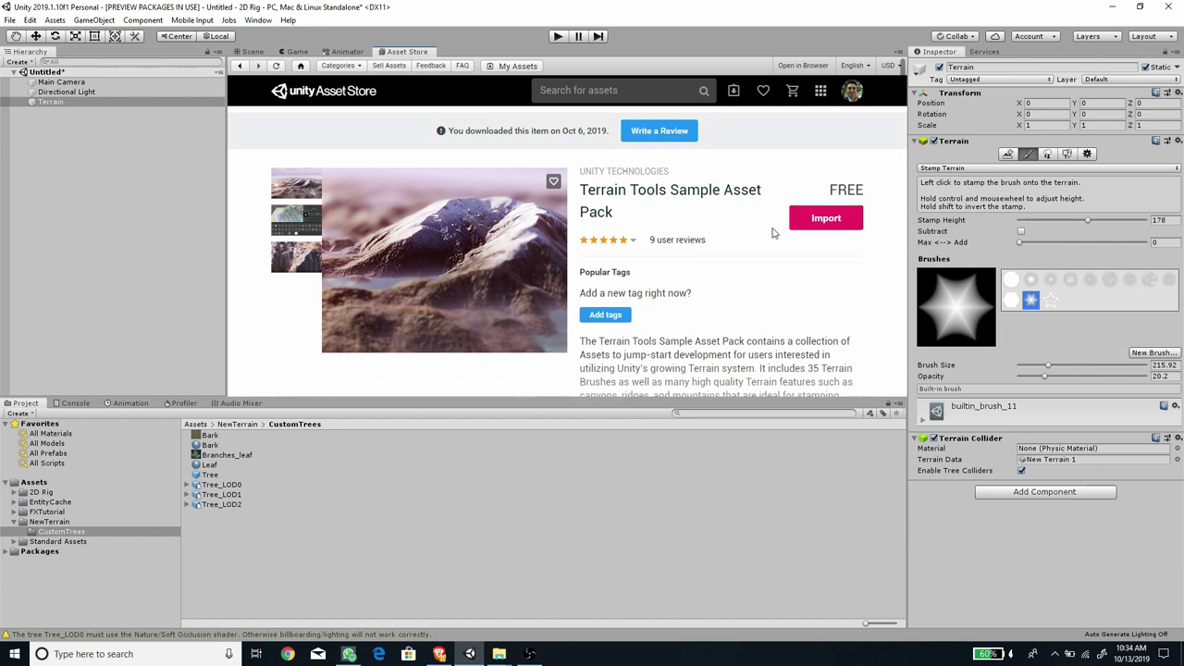
pyautogui.click(818, 222)
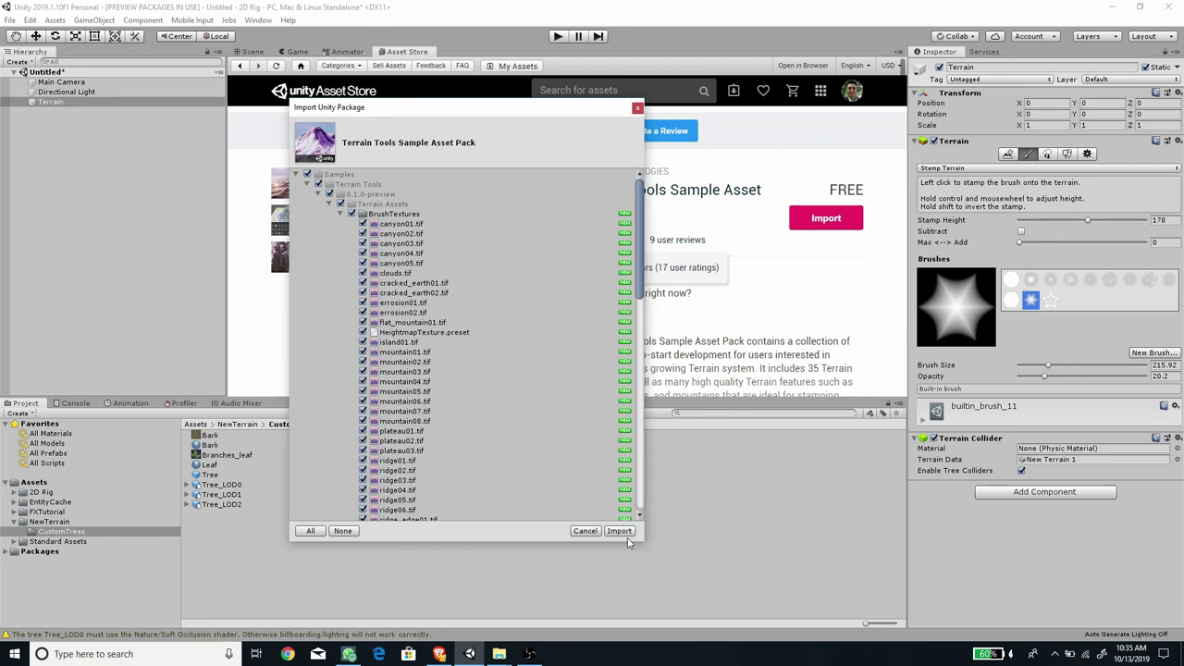
pyautogui.click(619, 531)
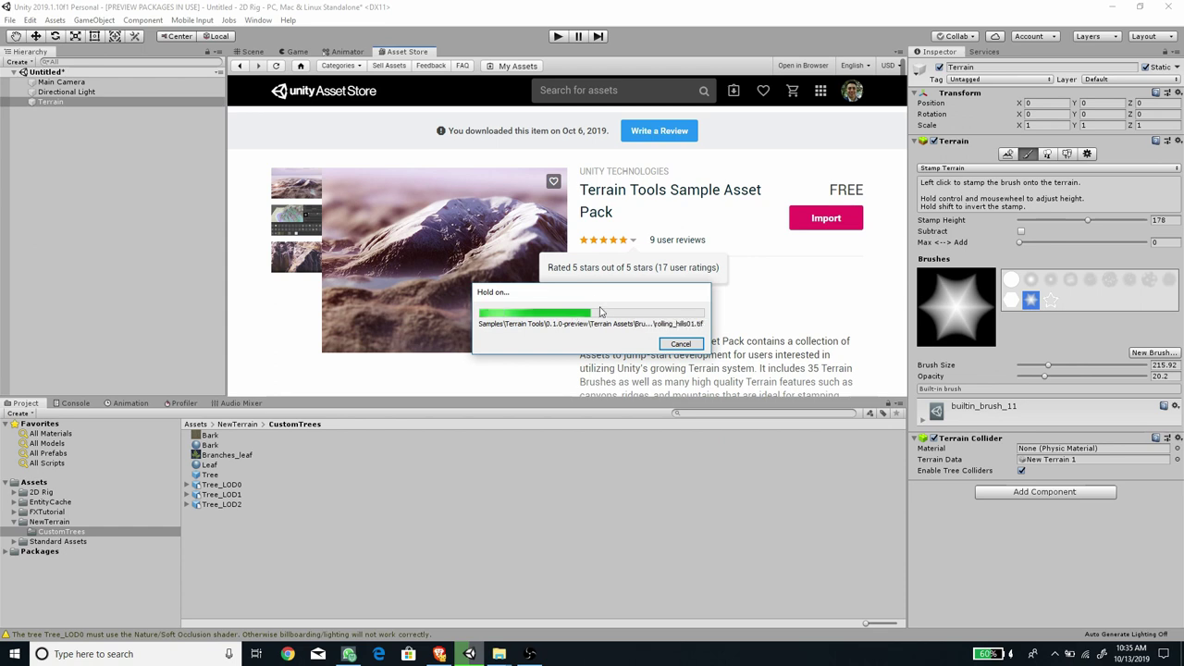
# Return to the Scene view, reselect the Terrain and choose the imported terrainstamp_canyon02 brush for stamping.
pyautogui.click(296, 52)
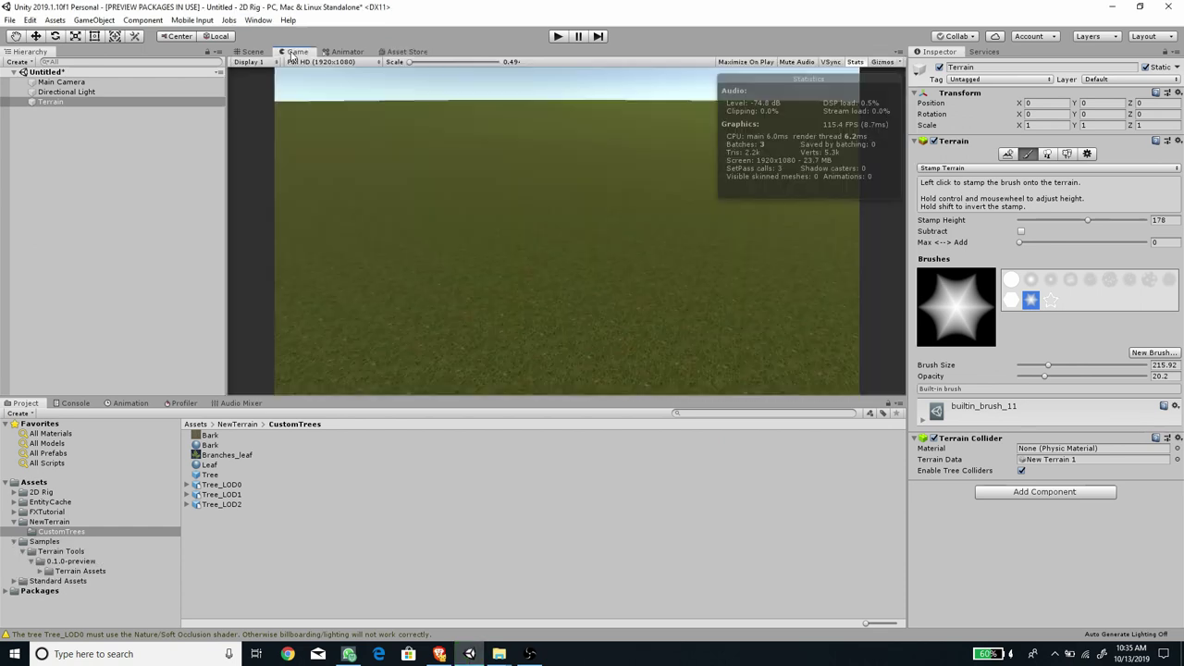
pyautogui.click(74, 248)
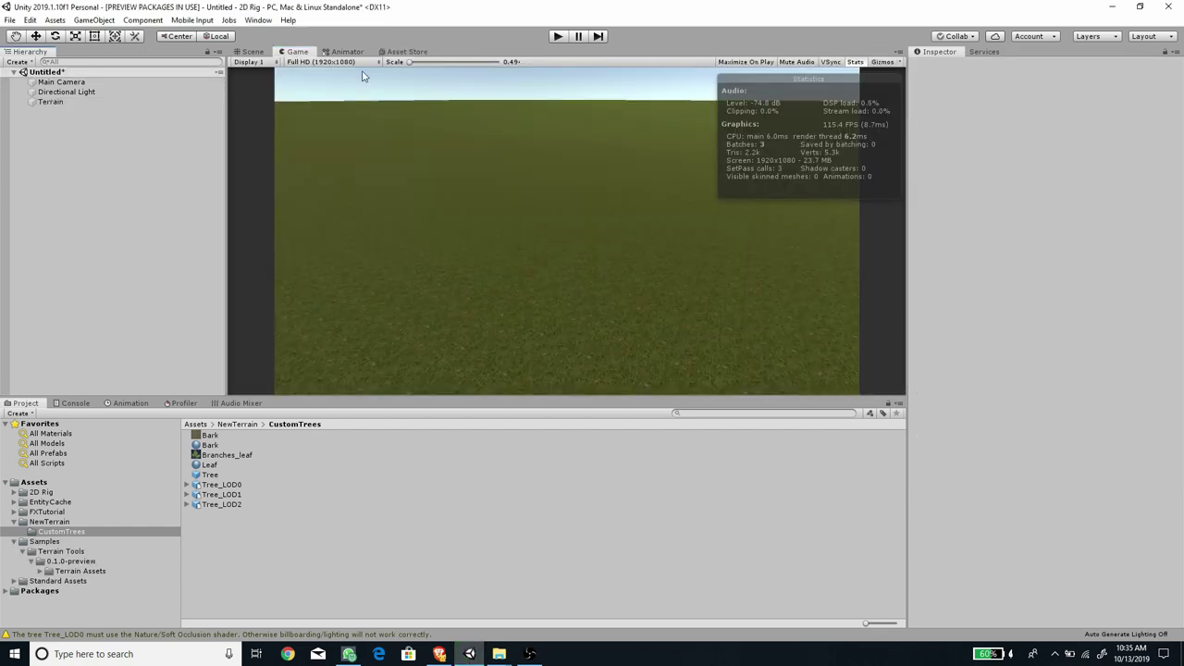
pyautogui.click(251, 52)
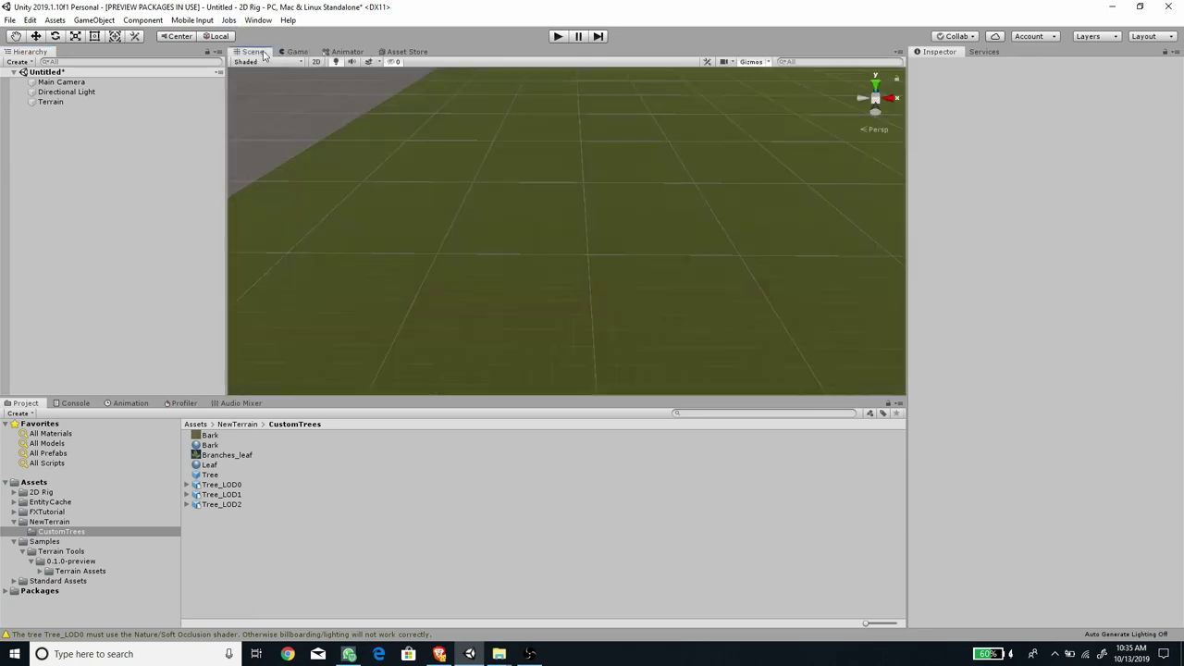
pyautogui.click(57, 101)
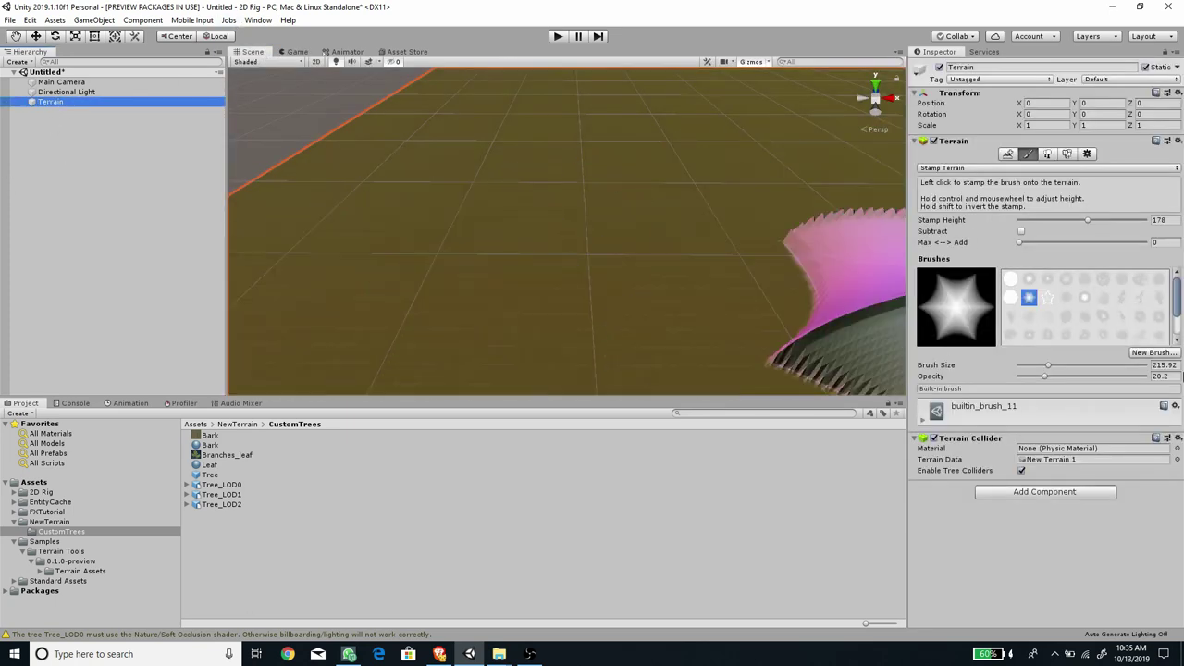
pyautogui.moveTo(1177, 304)
pyautogui.mouseDown()
pyautogui.moveTo(1177, 322)
pyautogui.moveTo(1175, 300)
pyautogui.mouseUp()
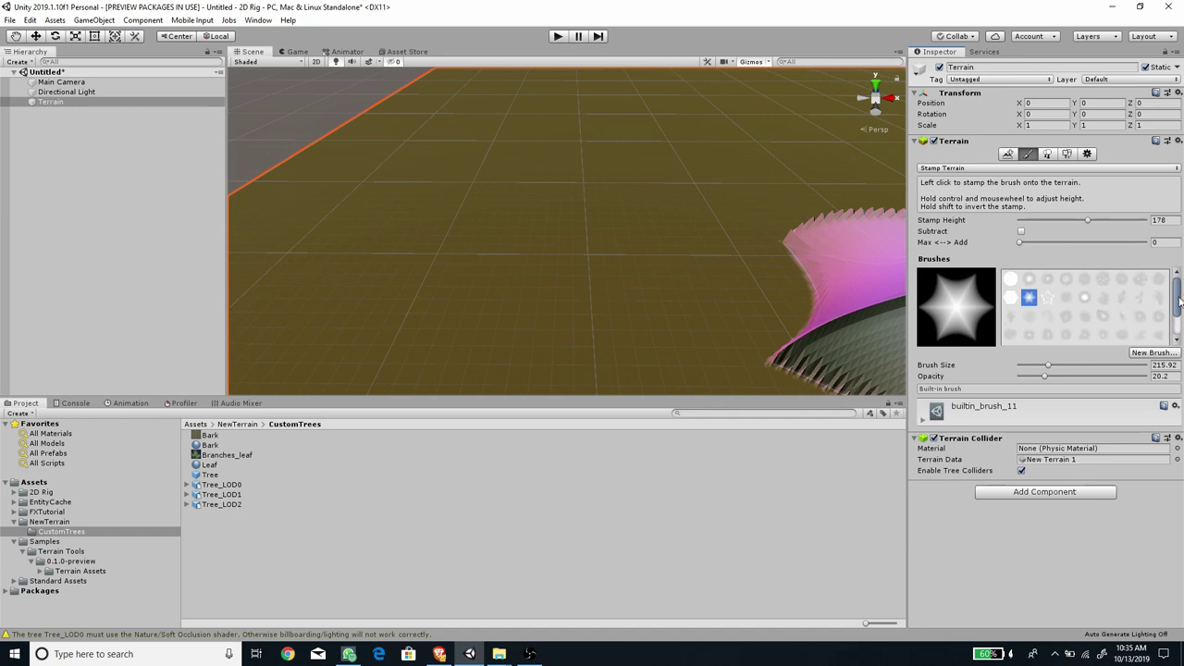
pyautogui.click(1103, 297)
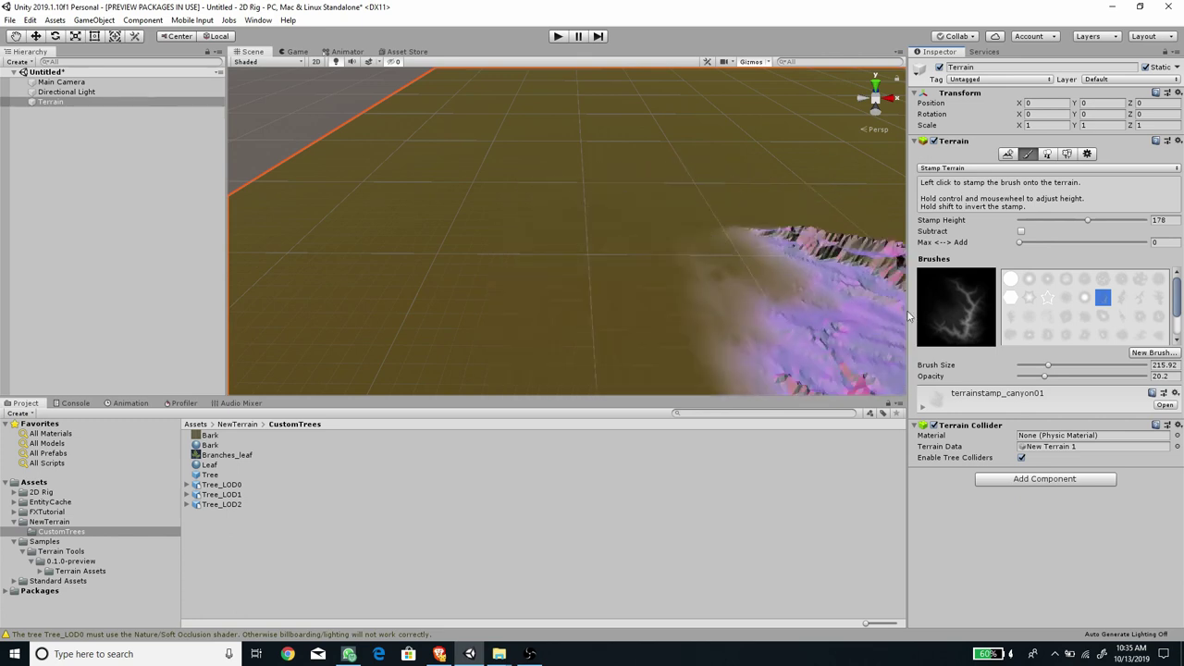
pyautogui.click(1123, 298)
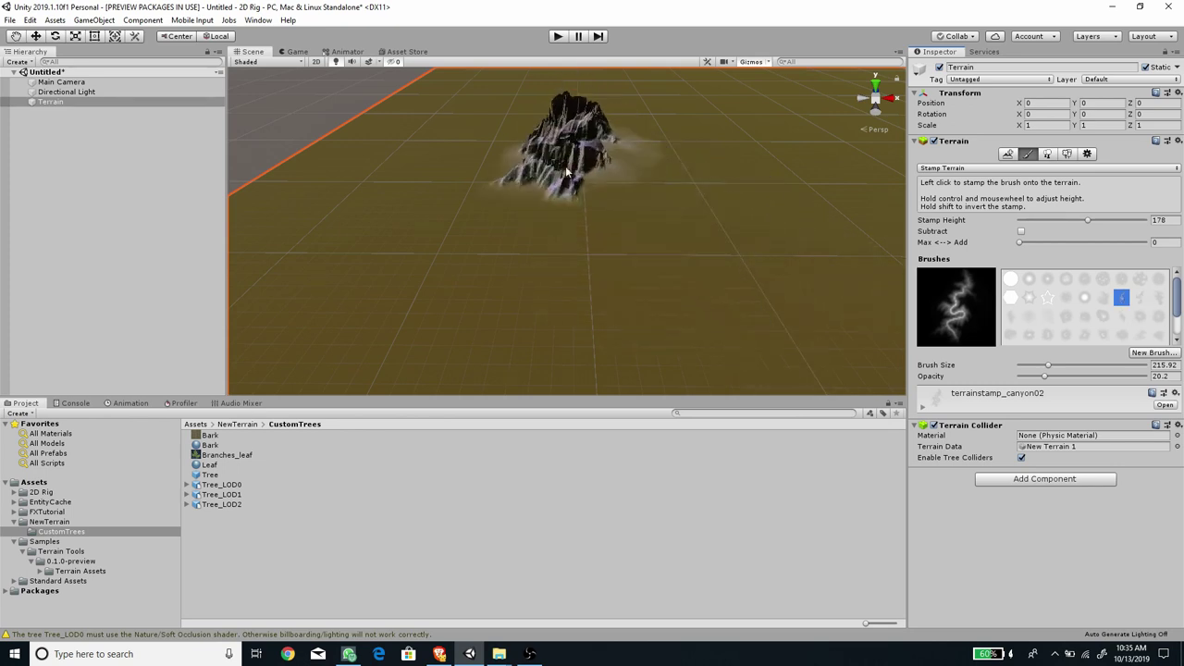
# Enlarge the canyon stamp brush to a size of 856.87 and preview it across the terrain.
pyautogui.keyDown('alt'); pyautogui.moveTo(561, 179); pyautogui.dragTo(717, 242); pyautogui.keyUp('alt')
pyautogui.scroll(-2, 705, 242)
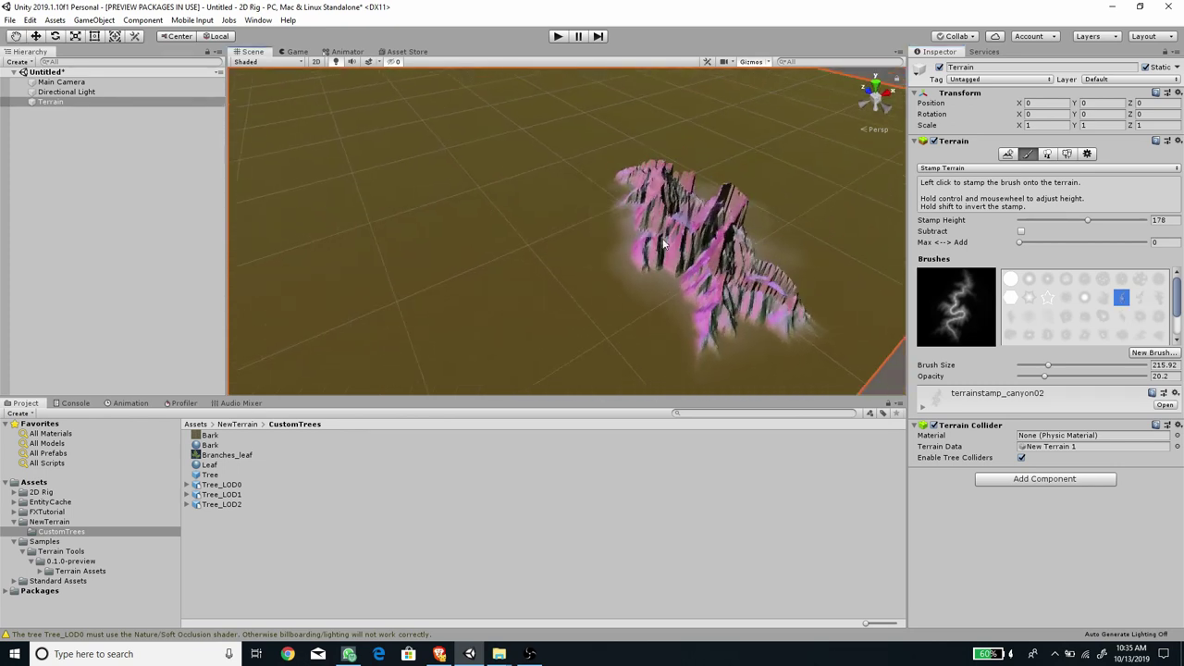
pyautogui.press(']')
pyautogui.press(']')
pyautogui.press(']')
pyautogui.press(']')
pyautogui.press(']')
pyautogui.press(']')
pyautogui.press(']')
pyautogui.press(']')
pyautogui.press(']')
pyautogui.press(']')
pyautogui.press(']')
pyautogui.scroll(-3, 542, 193)
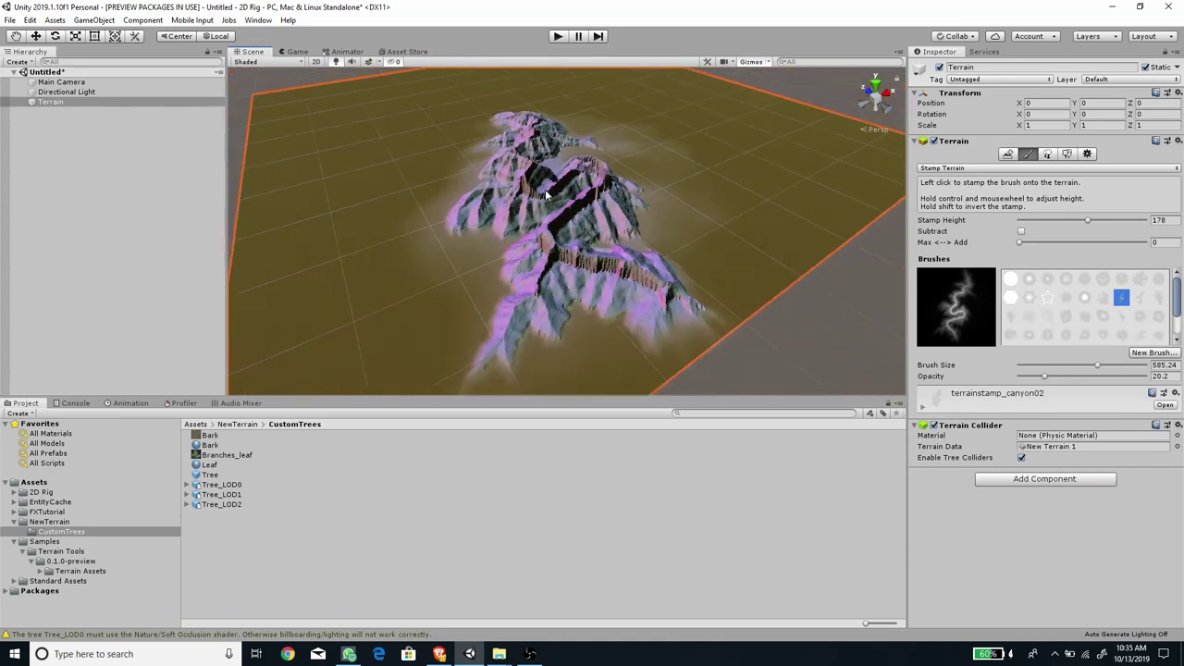
pyautogui.press(']')
pyautogui.press(']')
pyautogui.press(']')
pyautogui.press(']')
pyautogui.press(']')
pyautogui.press(']')
pyautogui.press(']')
pyautogui.press(']')
pyautogui.scroll(1, 539, 158)
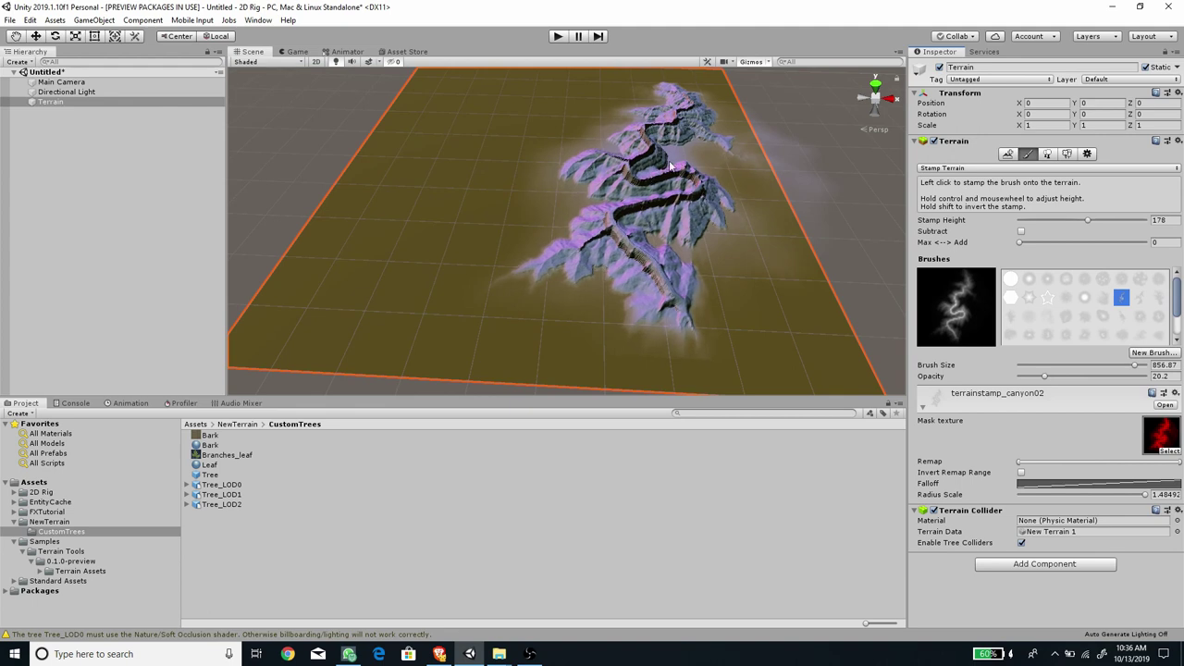
pyautogui.keyDown('alt'); pyautogui.moveTo(828, 176); pyautogui.dragTo(741, 212); pyautogui.keyUp('alt')
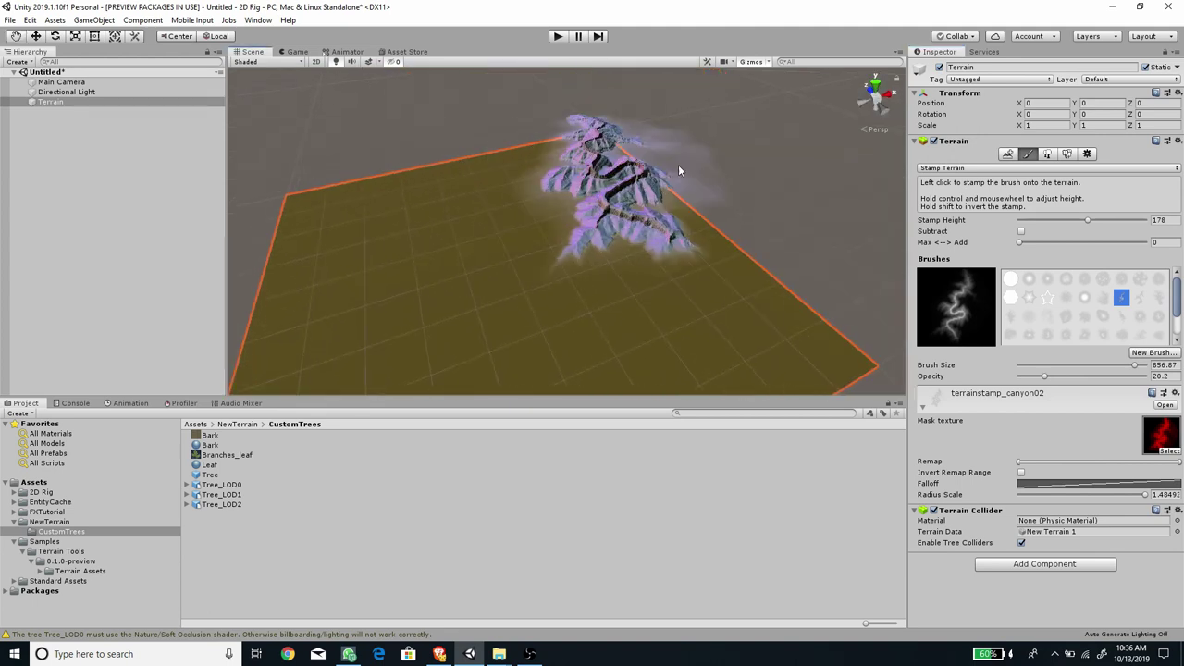
# Open the Package Manager and enable the display of preview packages.
pyautogui.click(718, 131)
pyautogui.click(259, 21)
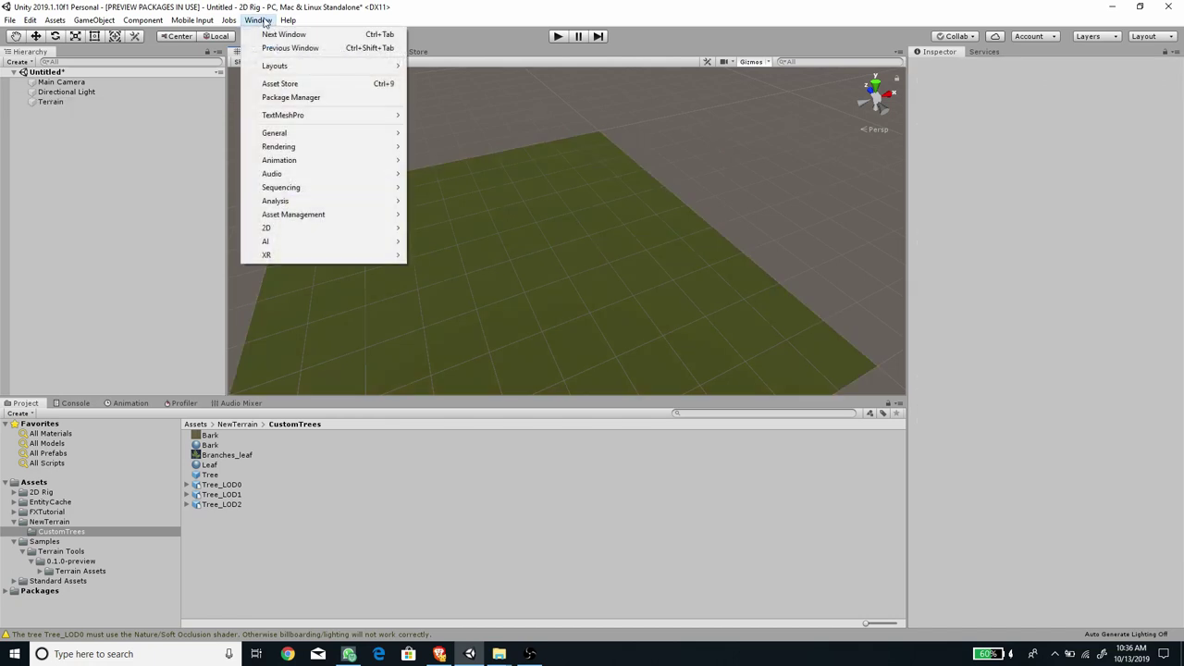
pyautogui.click(308, 96)
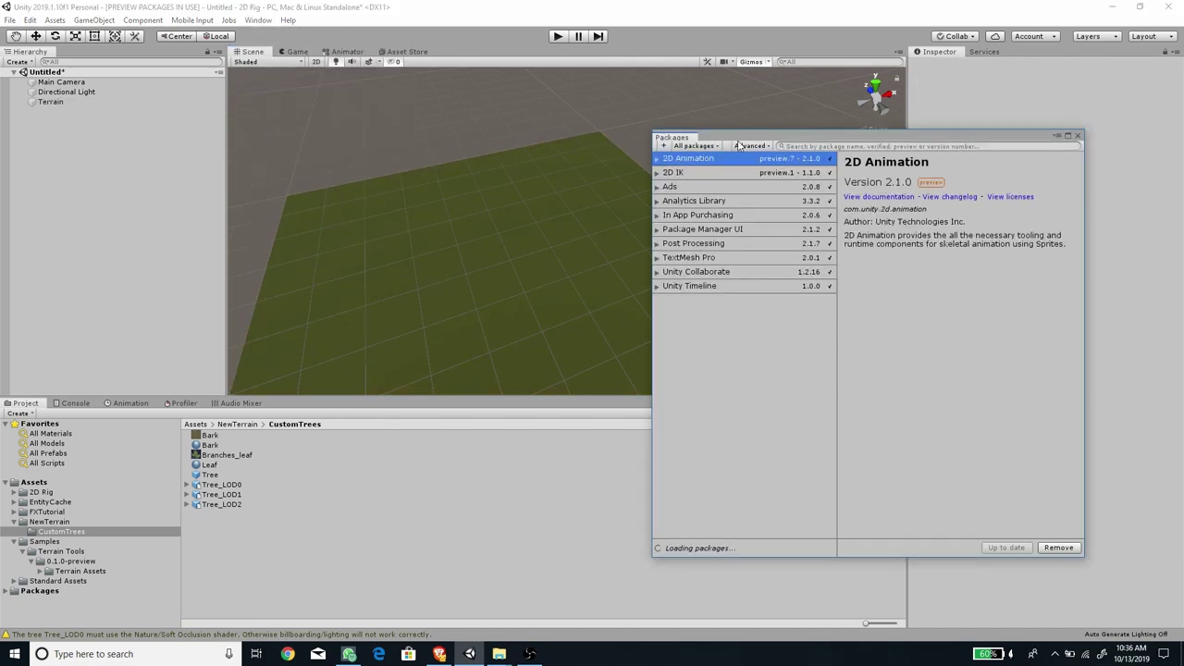
pyautogui.click(738, 145)
pyautogui.click(765, 184)
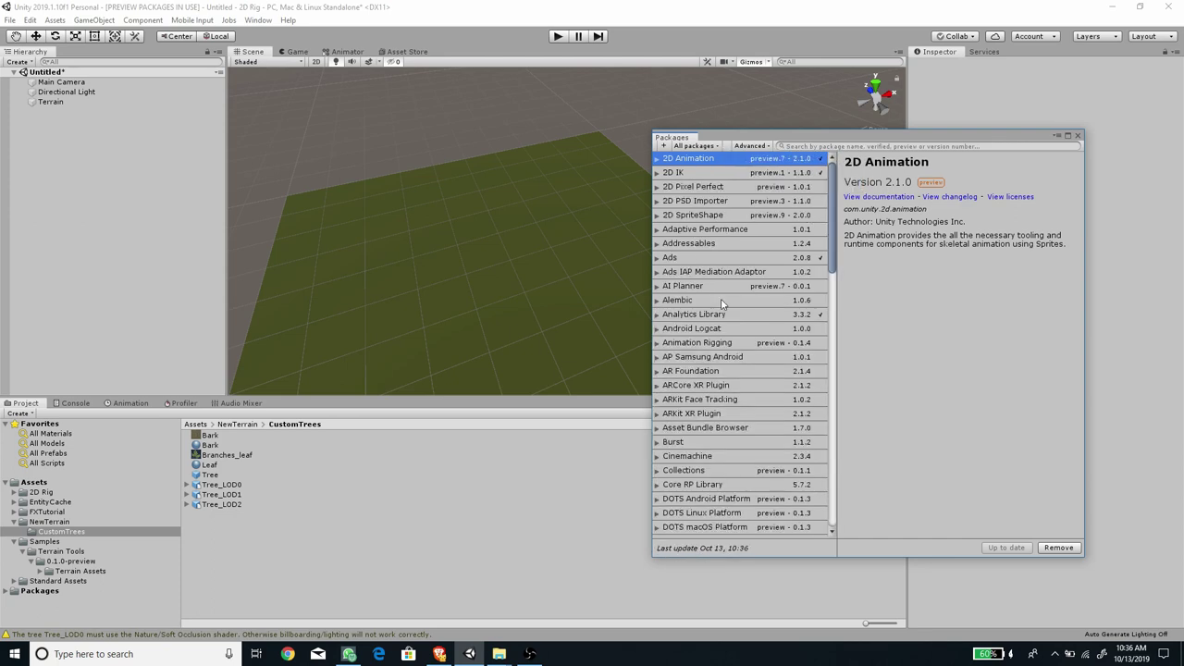
# Find the Terrain Tools package, version preview 1.1.4, and install it.
pyautogui.scroll(-5, 728, 430)
pyautogui.scroll(-15, 728, 430)
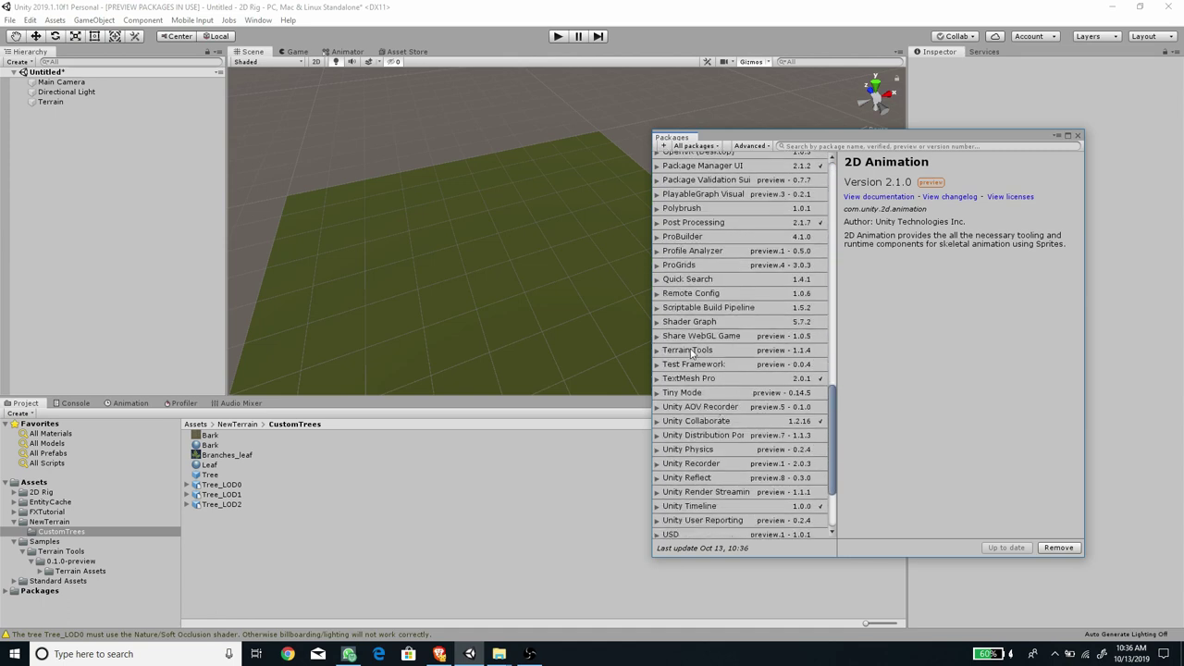
pyautogui.click(694, 351)
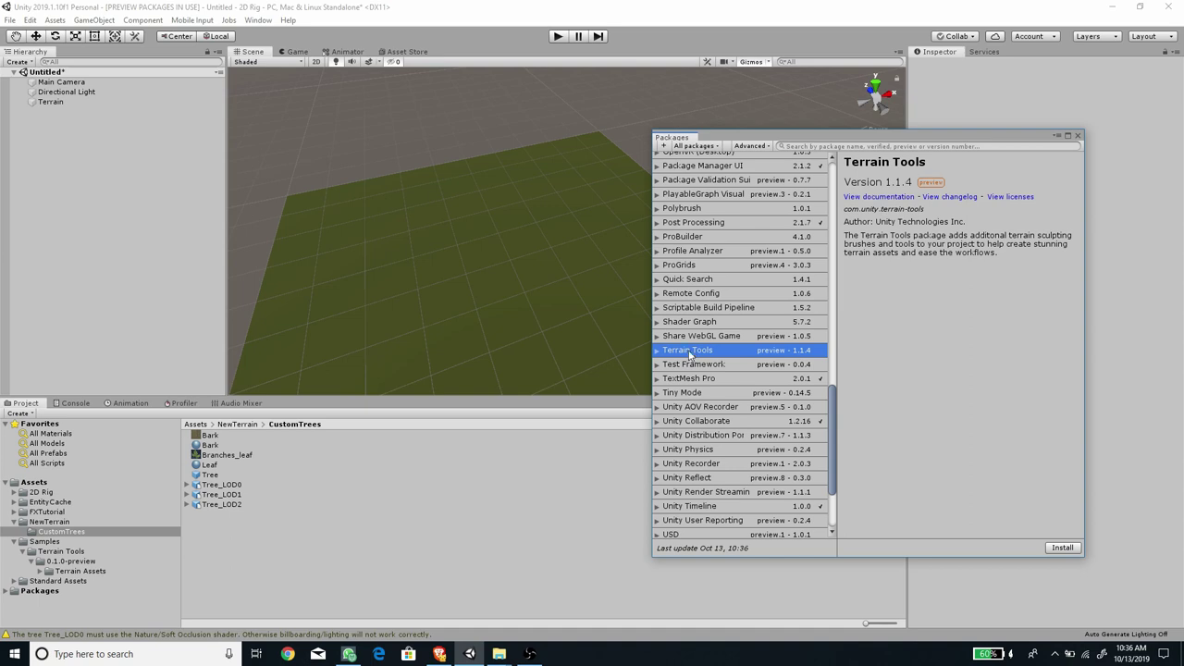
pyautogui.click(1062, 549)
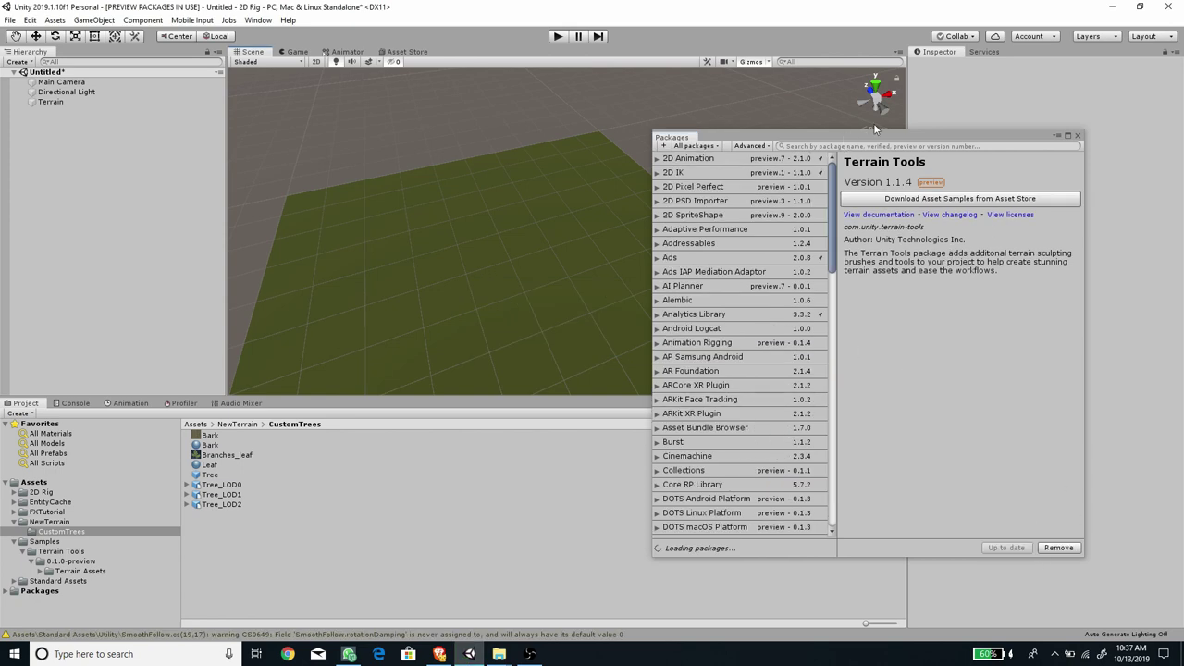
# Check the Terrain Tools entry in the package list and close the Package Manager.
pyautogui.click(726, 385)
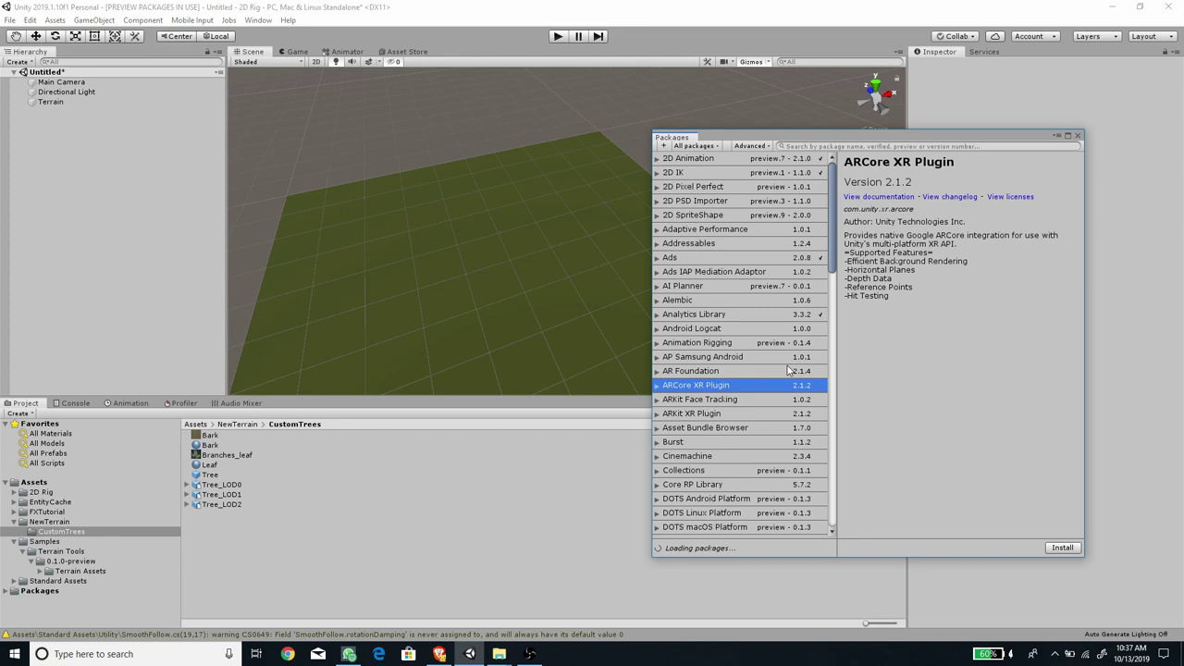
pyautogui.scroll(-5, 733, 157)
pyautogui.scroll(-10, 726, 425)
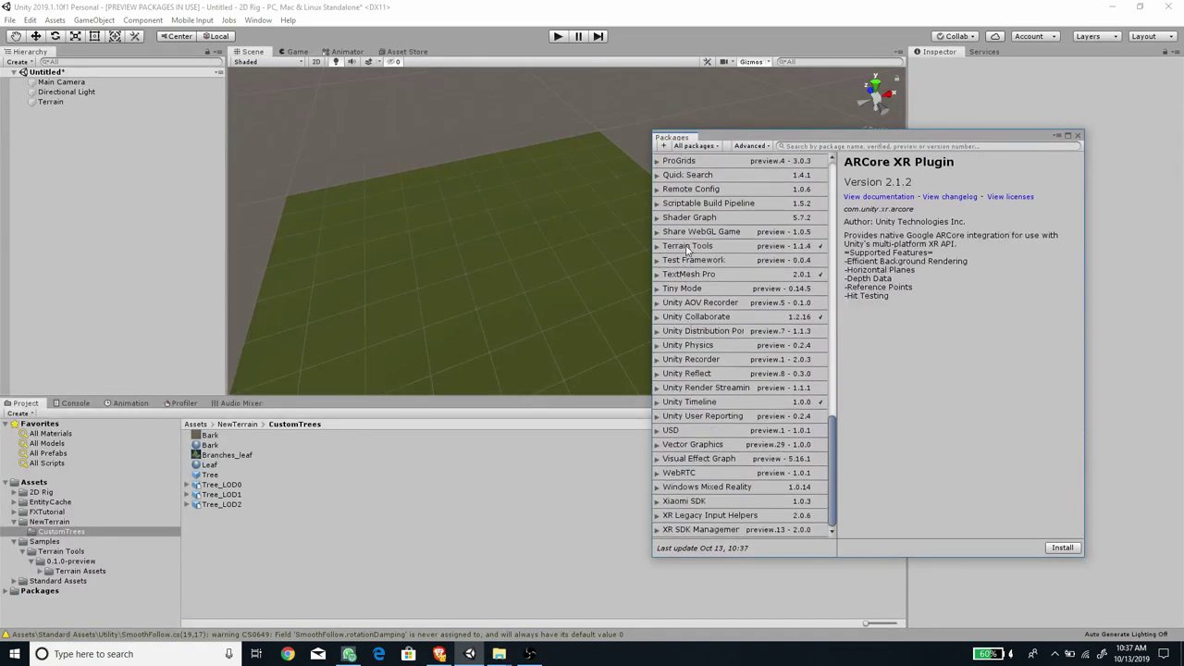
pyautogui.click(688, 248)
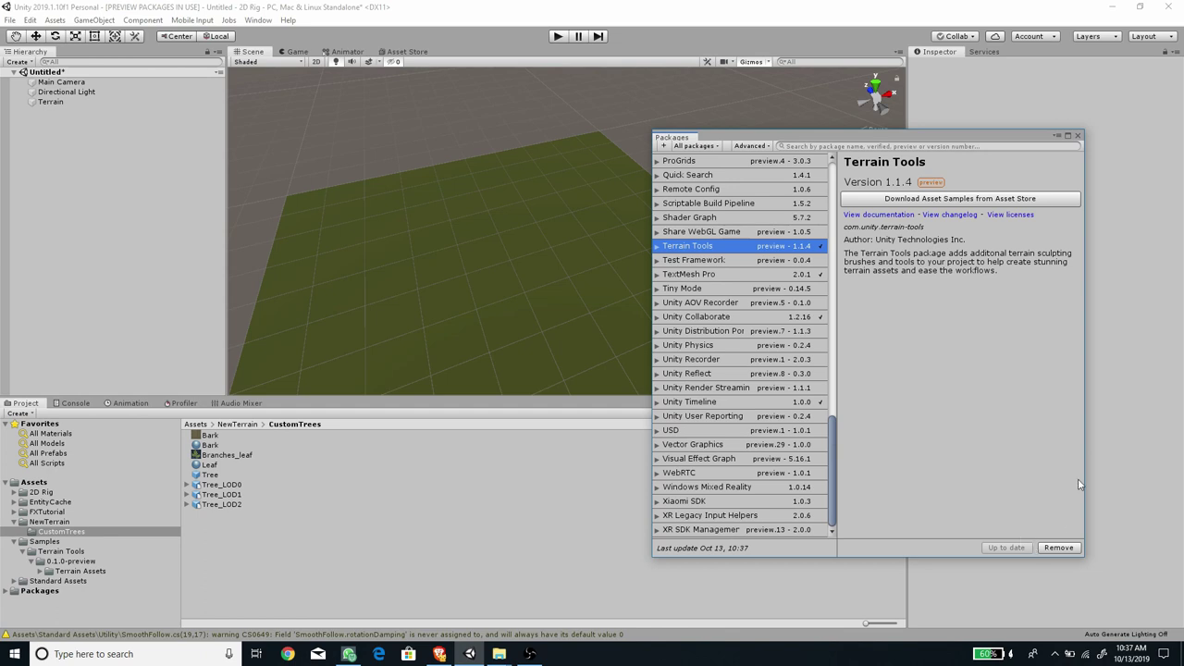
pyautogui.click(1080, 136)
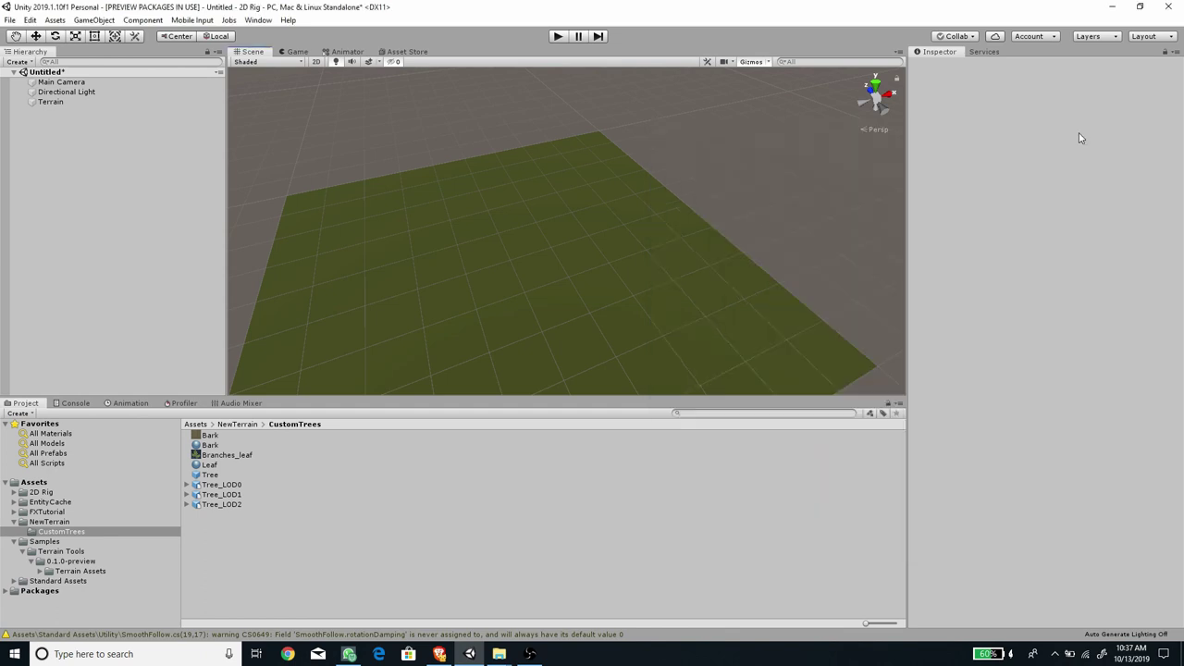
# Reselect the Terrain and enlarge the terrainstamp_canyon02 stamp brush to a size of 497.
pyautogui.click(536, 233)
pyautogui.moveTo(635, 261)
pyautogui.keyDown('alt'); pyautogui.mouseDown()
pyautogui.moveTo(575, 263)
pyautogui.moveTo(586, 269)
pyautogui.mouseUp(); pyautogui.keyUp('alt')
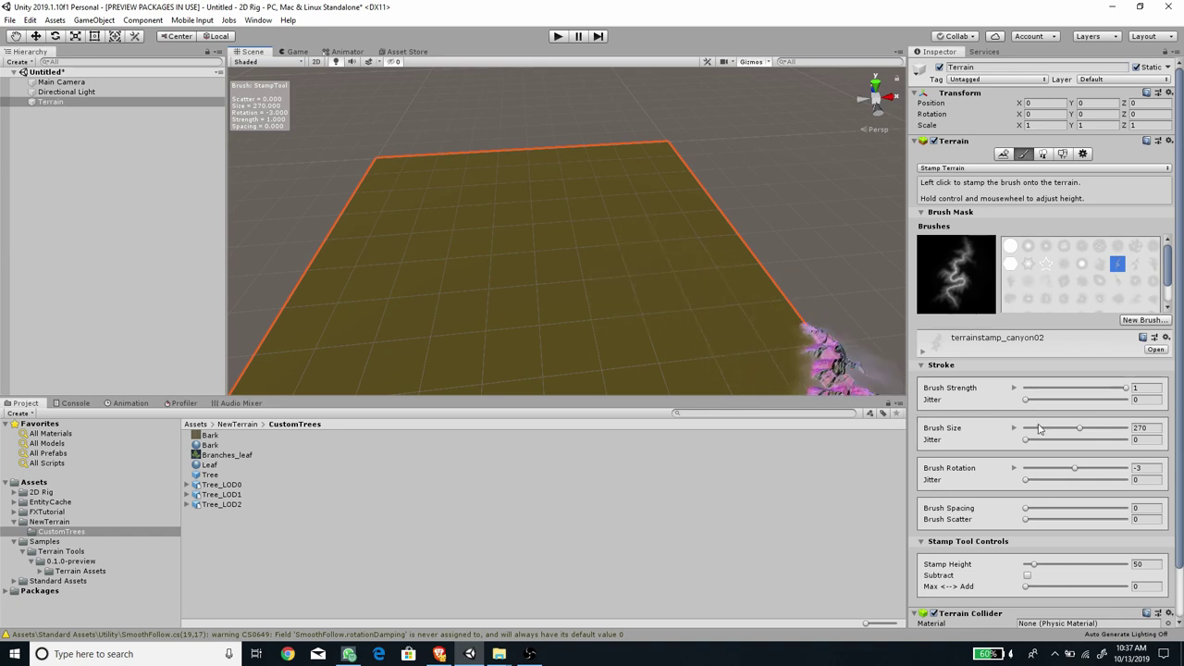
pyautogui.moveTo(1082, 432); pyautogui.dragTo(1104, 433)
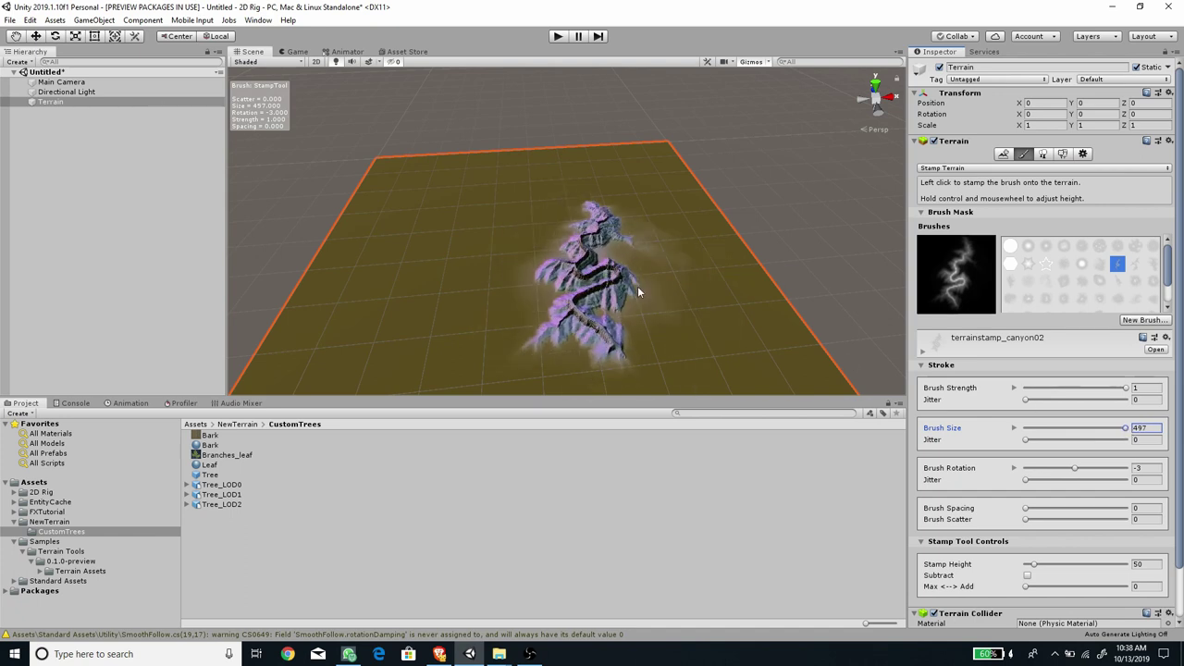
# Set the brush rotation to 91 and stamp the canyon near the terrain's far edge.
pyautogui.click(1071, 470)
pyautogui.moveTo(1088, 473)
pyautogui.mouseDown()
pyautogui.moveTo(1089, 462)
pyautogui.moveTo(1074, 469)
pyautogui.mouseUp()
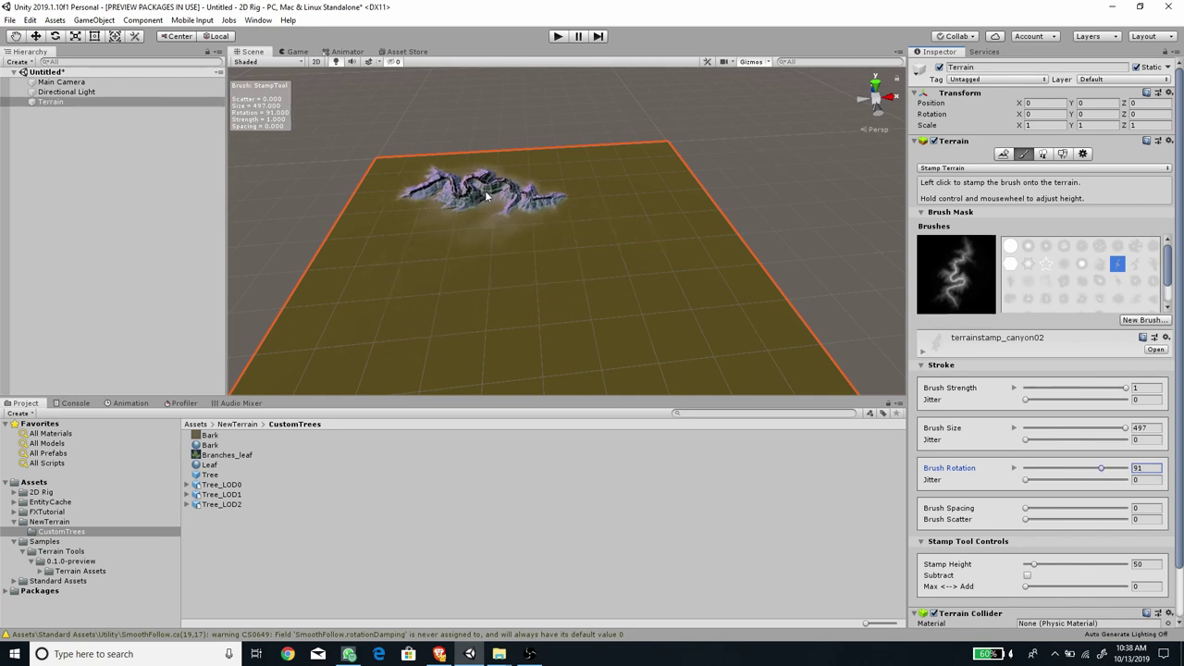
pyautogui.click(581, 182)
pyautogui.scroll(3, 629, 231)
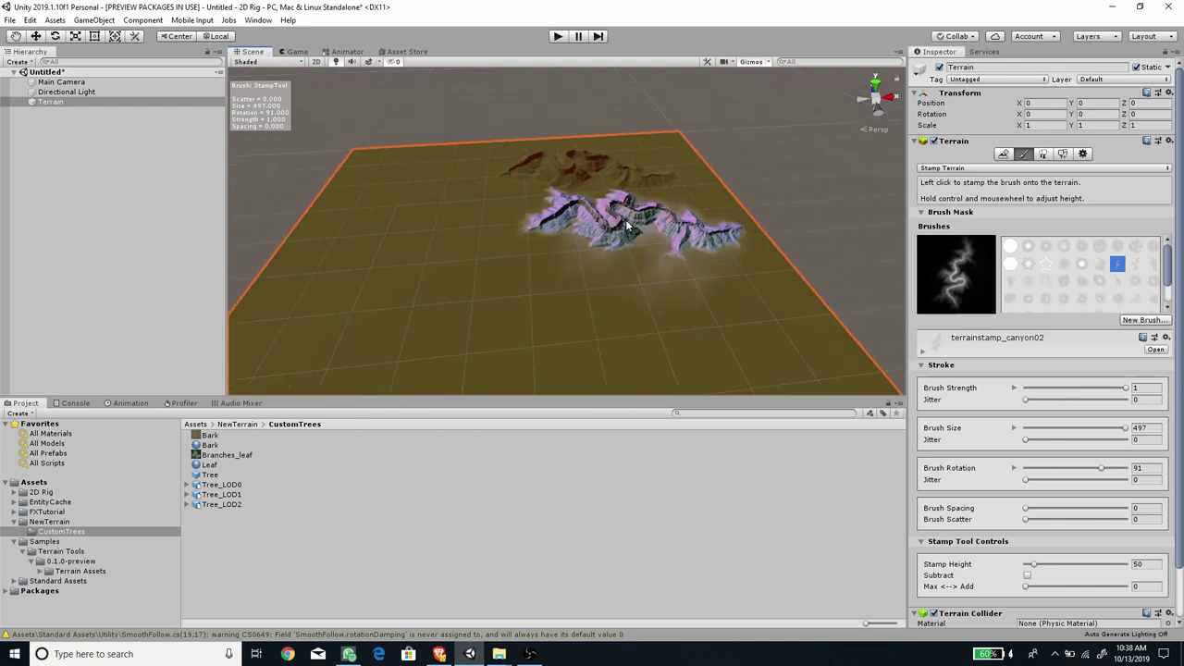
pyautogui.keyDown('alt'); pyautogui.moveTo(639, 255); pyautogui.dragTo(674, 289); pyautogui.keyUp('alt')
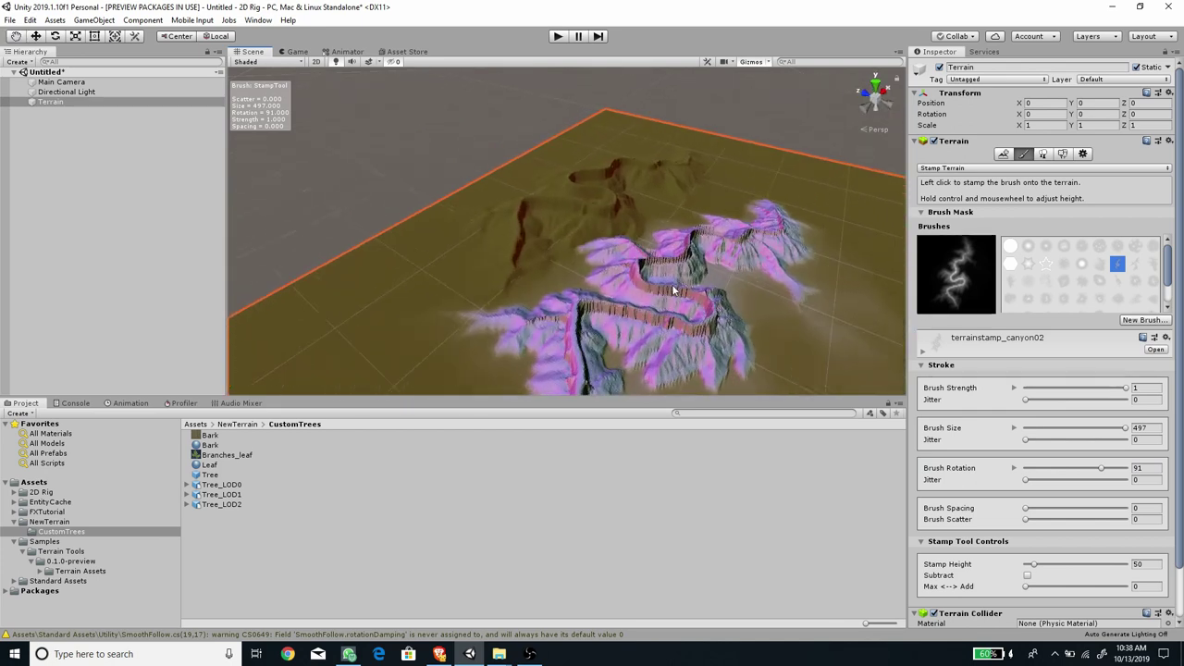
# Choose the terrainstamp_flatmountain01 brush and raise the stamp height to 151.
pyautogui.click(1097, 283)
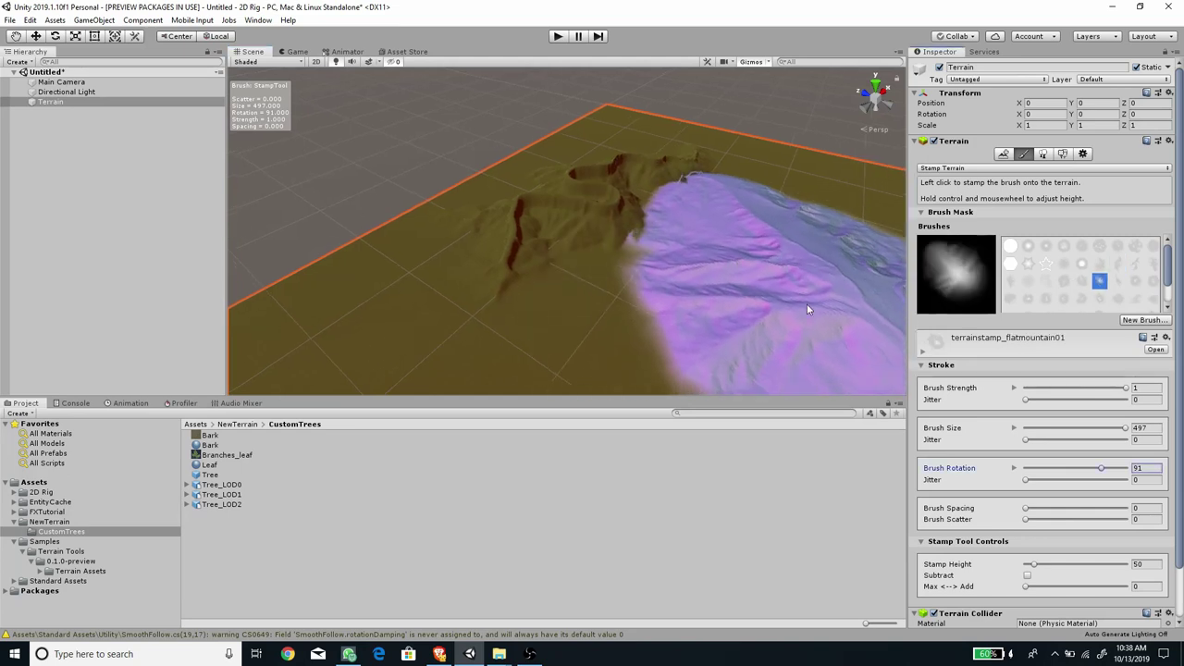
pyautogui.keyDown('alt'); pyautogui.moveTo(807, 304); pyautogui.dragTo(809, 276); pyautogui.keyUp('alt')
pyautogui.scroll(-2, 985, 361)
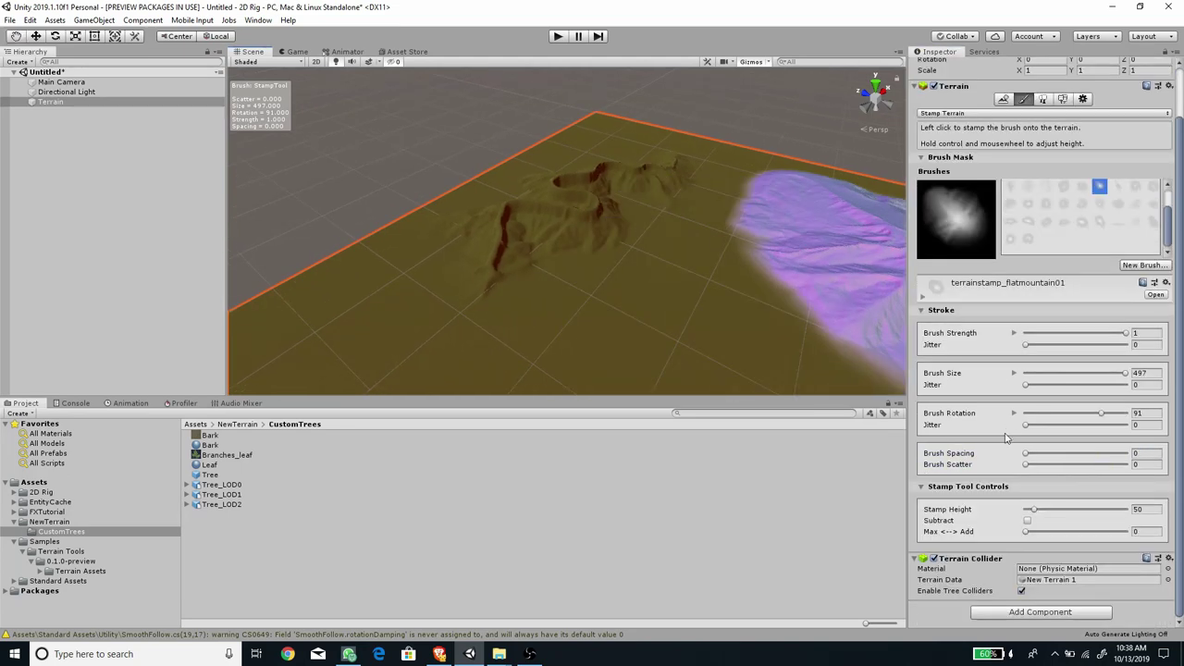
pyautogui.moveTo(1047, 516); pyautogui.dragTo(1038, 515)
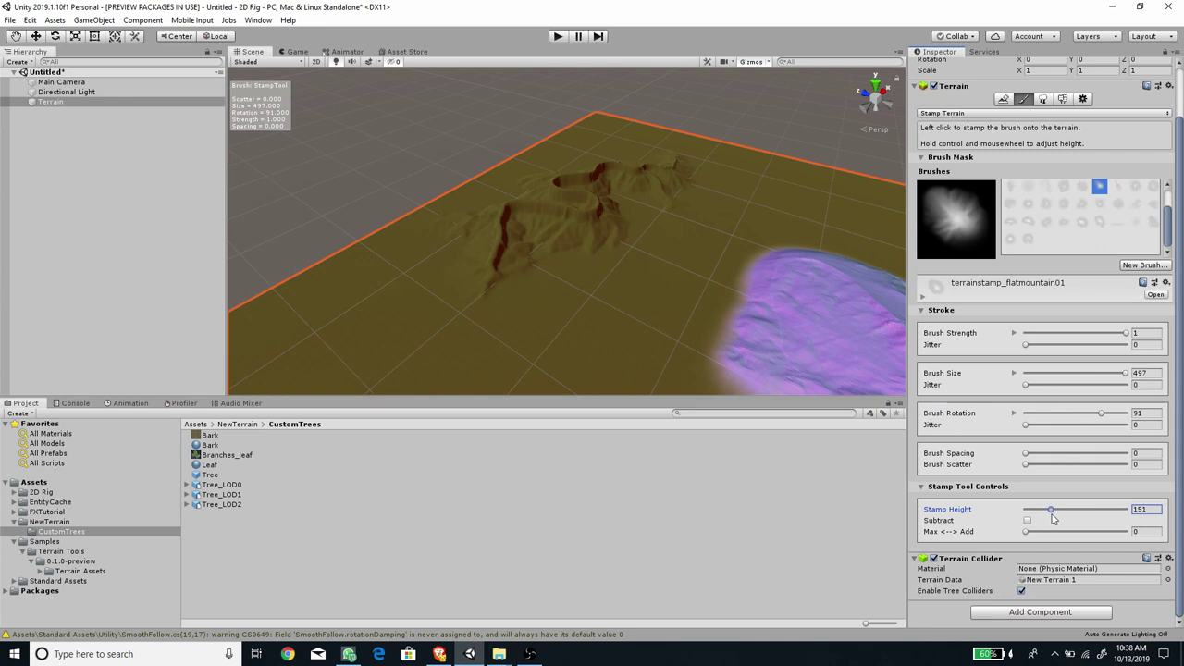
pyautogui.scroll(-4, 796, 268)
pyautogui.moveTo(732, 261); pyautogui.dragTo(673, 282, button='middle')
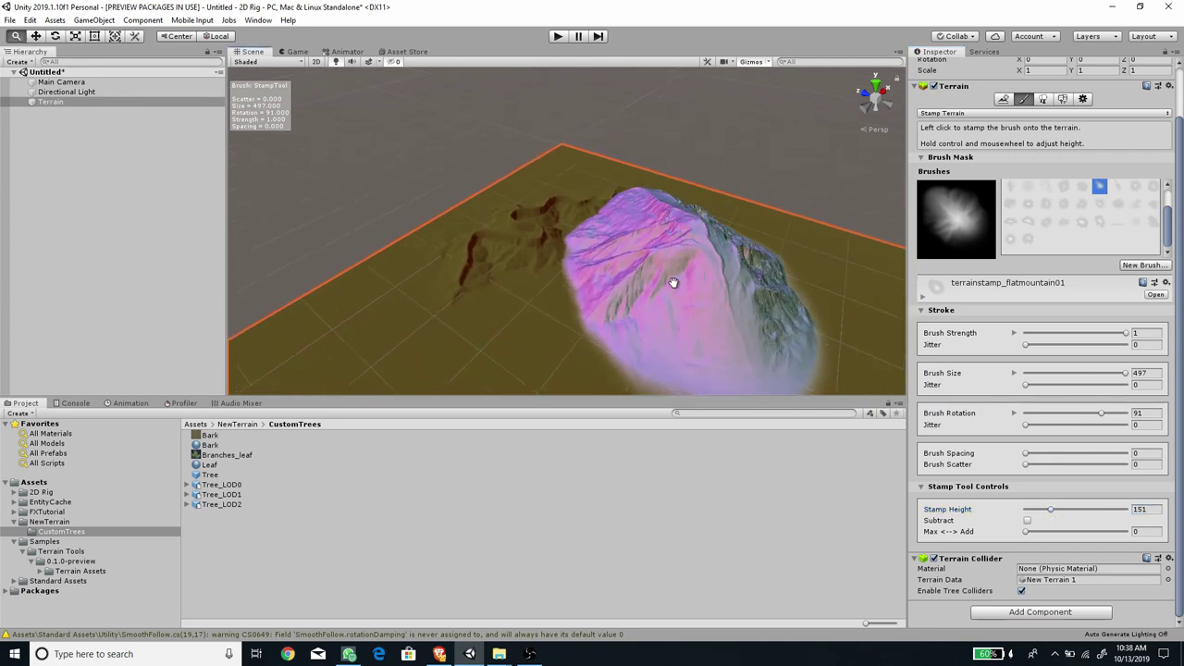
# Set the brush rotation to 178 and stamp the mountain onto the terrain beside the canyon.
pyautogui.moveTo(1100, 418); pyautogui.dragTo(1098, 417)
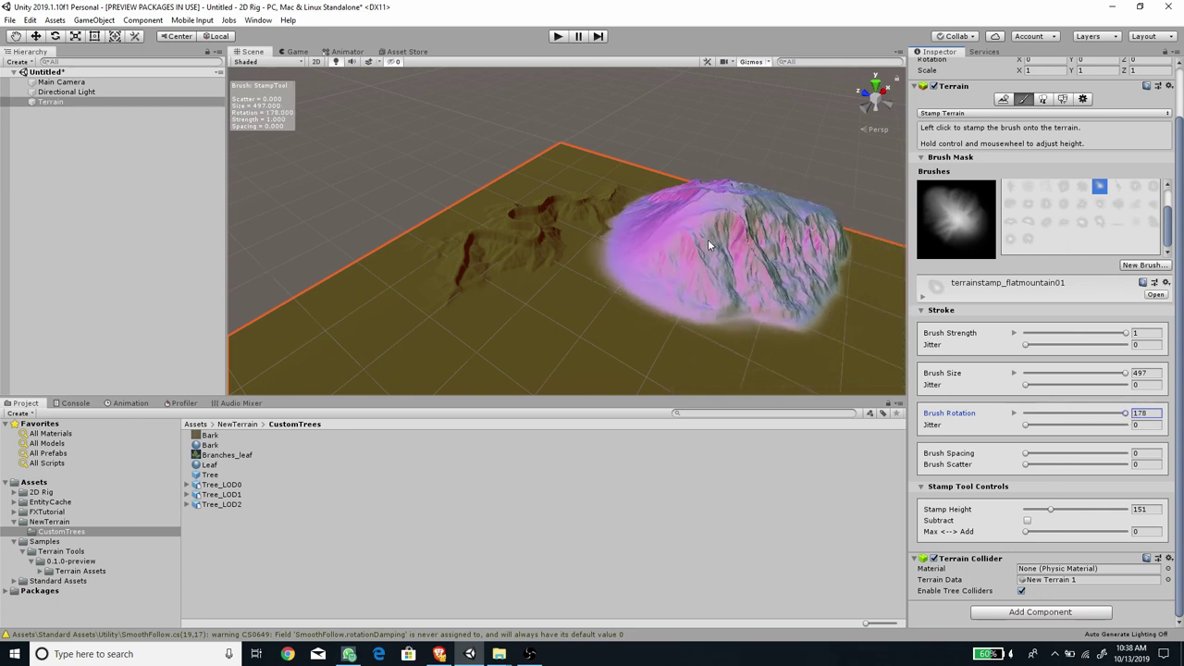
pyautogui.click(655, 224)
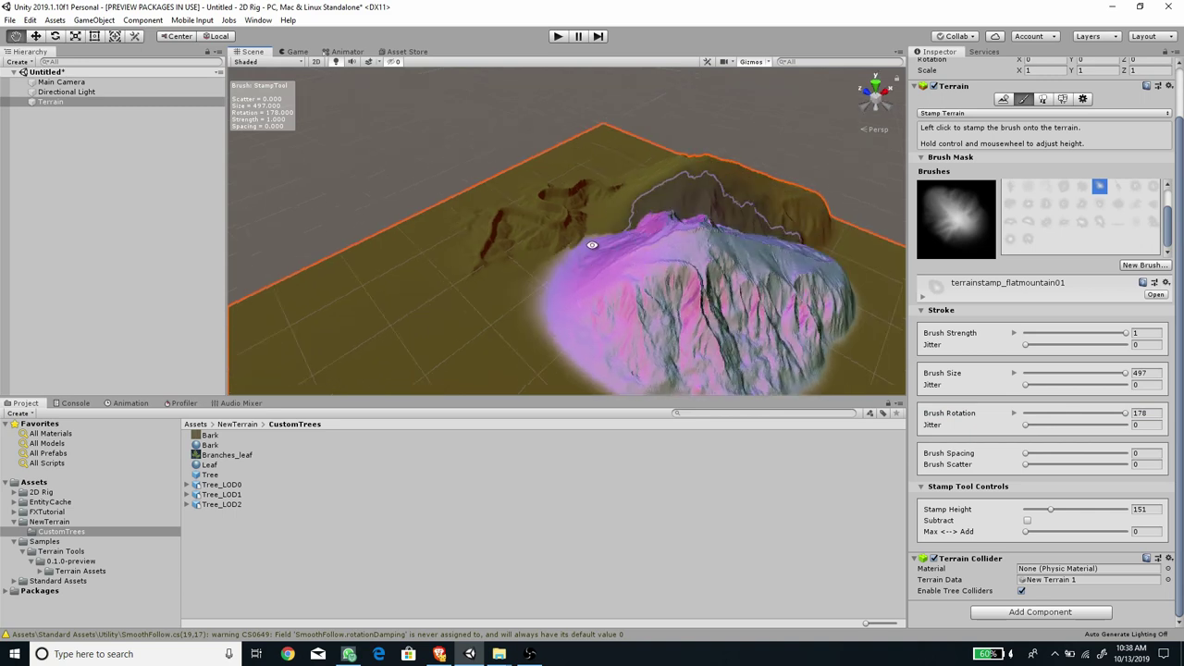
pyautogui.keyDown('alt'); pyautogui.moveTo(655, 224); pyautogui.dragTo(521, 191); pyautogui.keyUp('alt')
pyautogui.moveTo(521, 191)
pyautogui.mouseDown(button='middle')
pyautogui.moveTo(557, 188)
pyautogui.moveTo(407, 157)
pyautogui.mouseUp(button='middle')
pyautogui.moveTo(684, 283); pyautogui.dragTo(688, 172, button='middle')
pyautogui.keyDown('alt'); pyautogui.moveTo(577, 203); pyautogui.dragTo(833, 244); pyautogui.keyUp('alt')
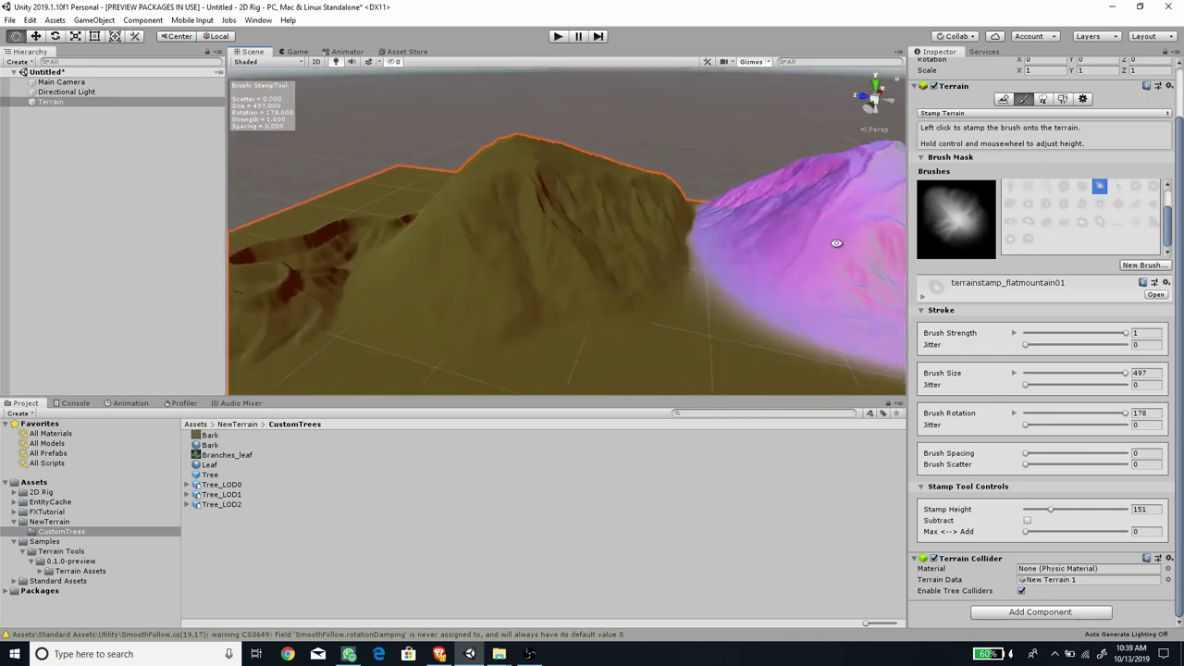
pyautogui.moveTo(638, 283); pyautogui.dragTo(818, 280, button='middle')
# Switch to the Sculpt Terrace tool, set the brush size to 153 and terrace the canyon and mountain slopes.
pyautogui.click(1015, 113)
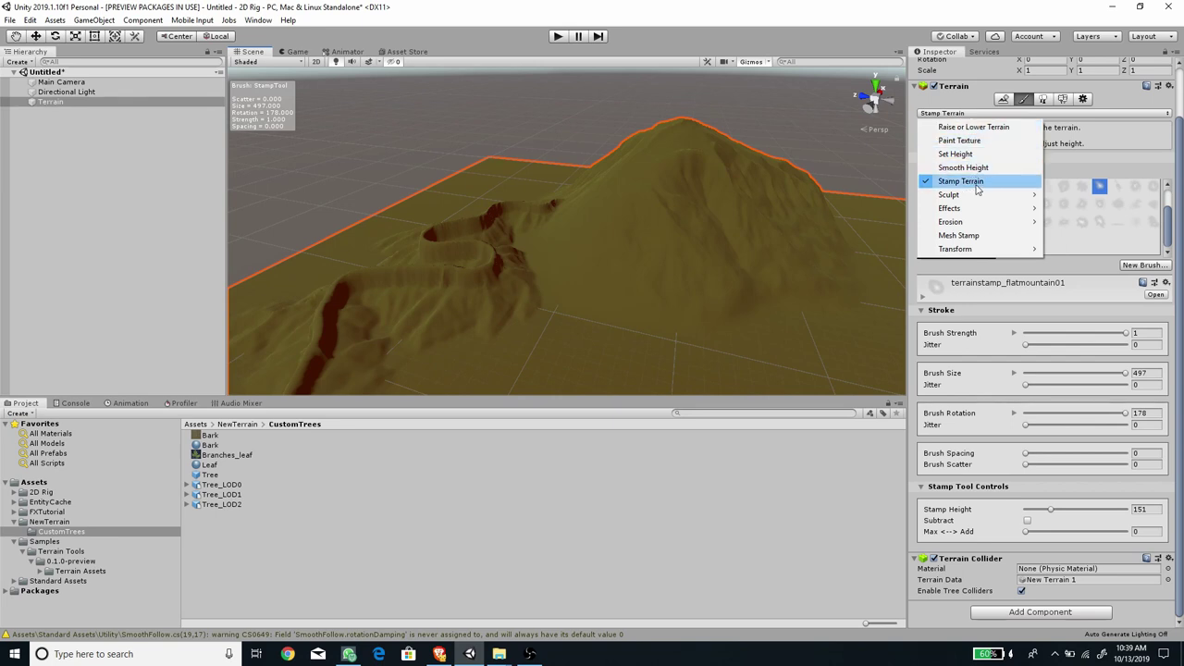
pyautogui.moveTo(966, 211)
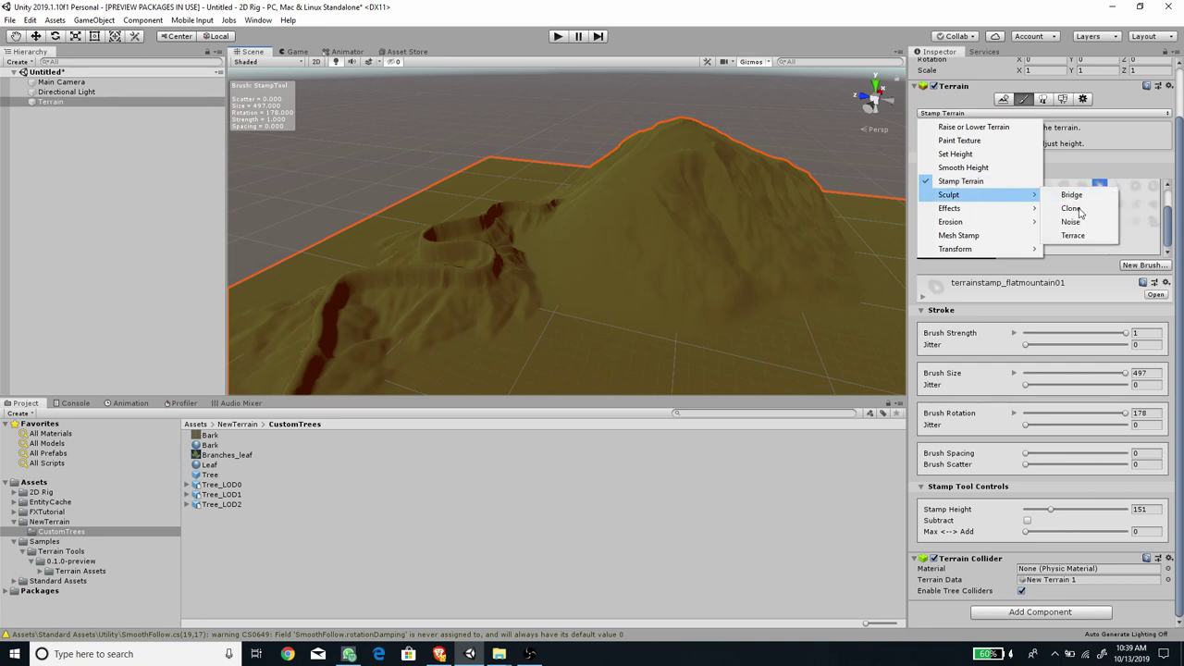
pyautogui.click(1073, 236)
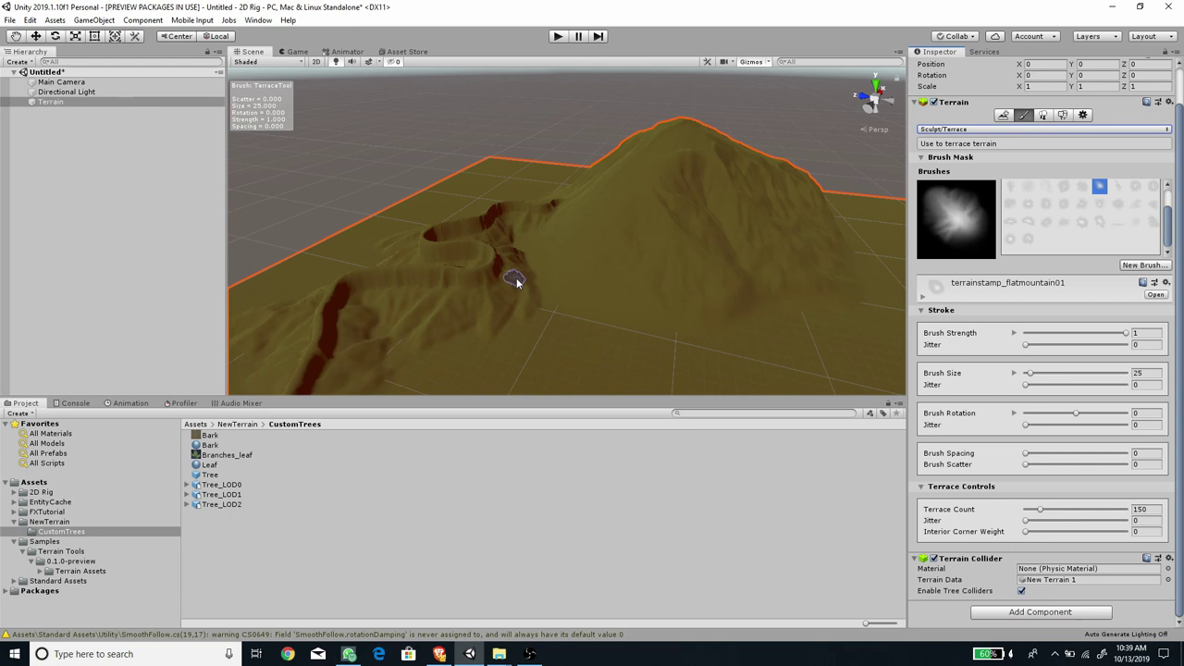
pyautogui.click(1059, 375)
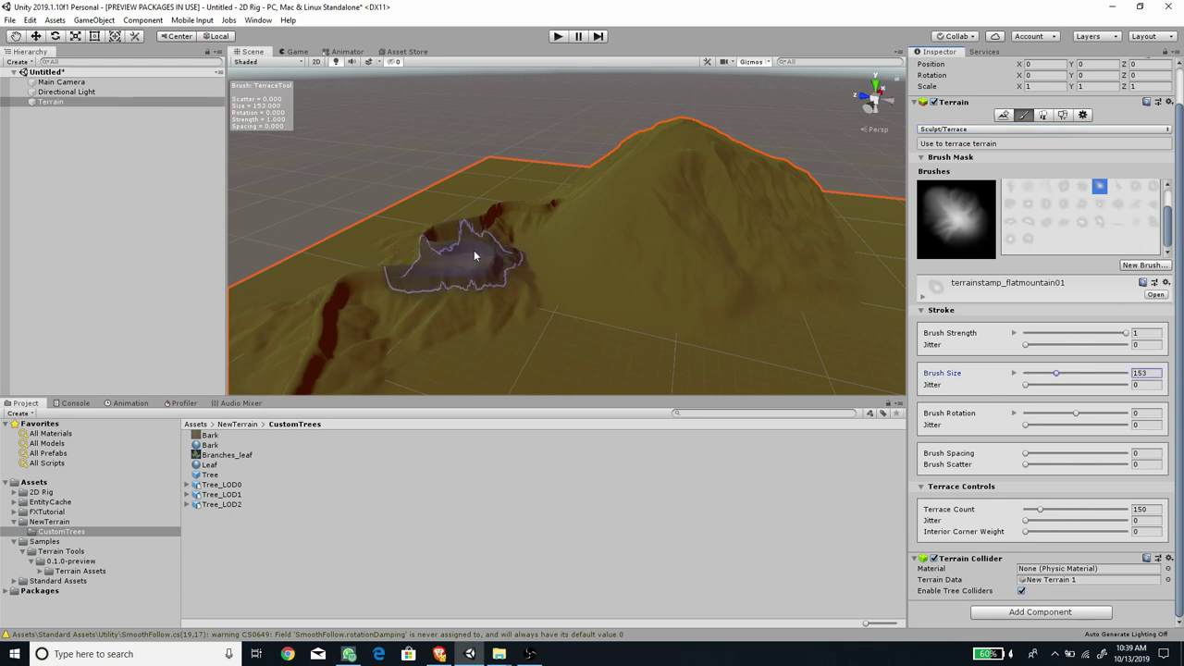
pyautogui.moveTo(433, 328)
pyautogui.mouseDown()
pyautogui.moveTo(626, 264)
pyautogui.moveTo(736, 260)
pyautogui.moveTo(731, 220)
pyautogui.moveTo(802, 220)
pyautogui.mouseUp()
pyautogui.scroll(2, 767, 257)
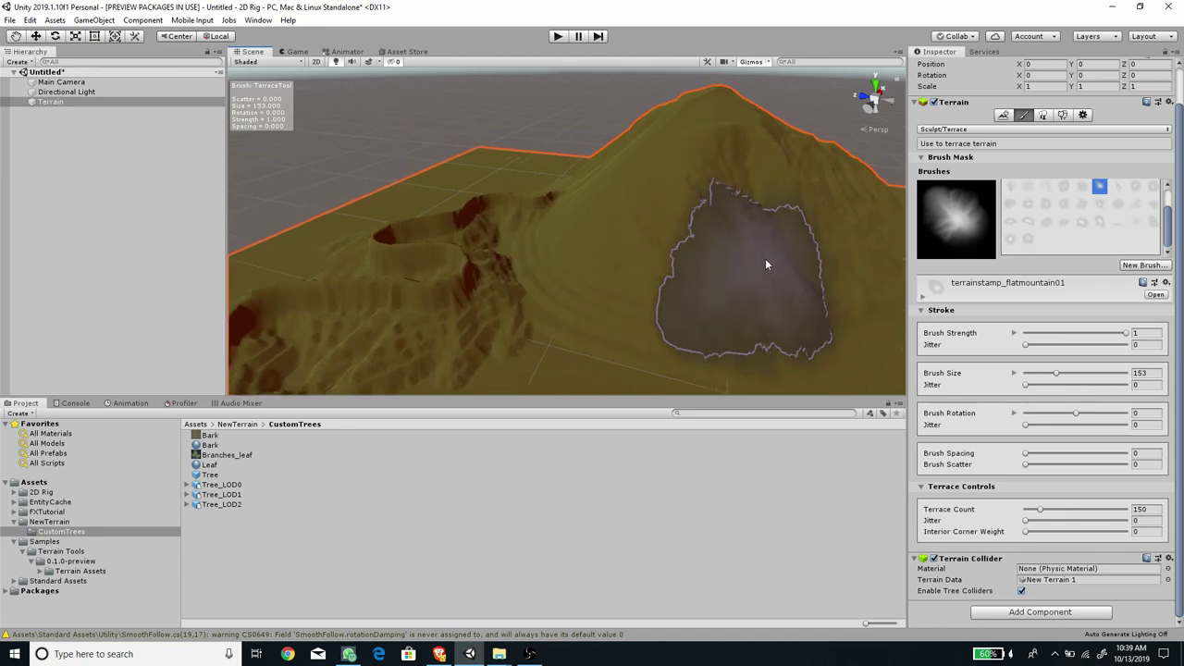
pyautogui.keyDown('alt'); pyautogui.moveTo(765, 256); pyautogui.dragTo(661, 288); pyautogui.keyUp('alt')
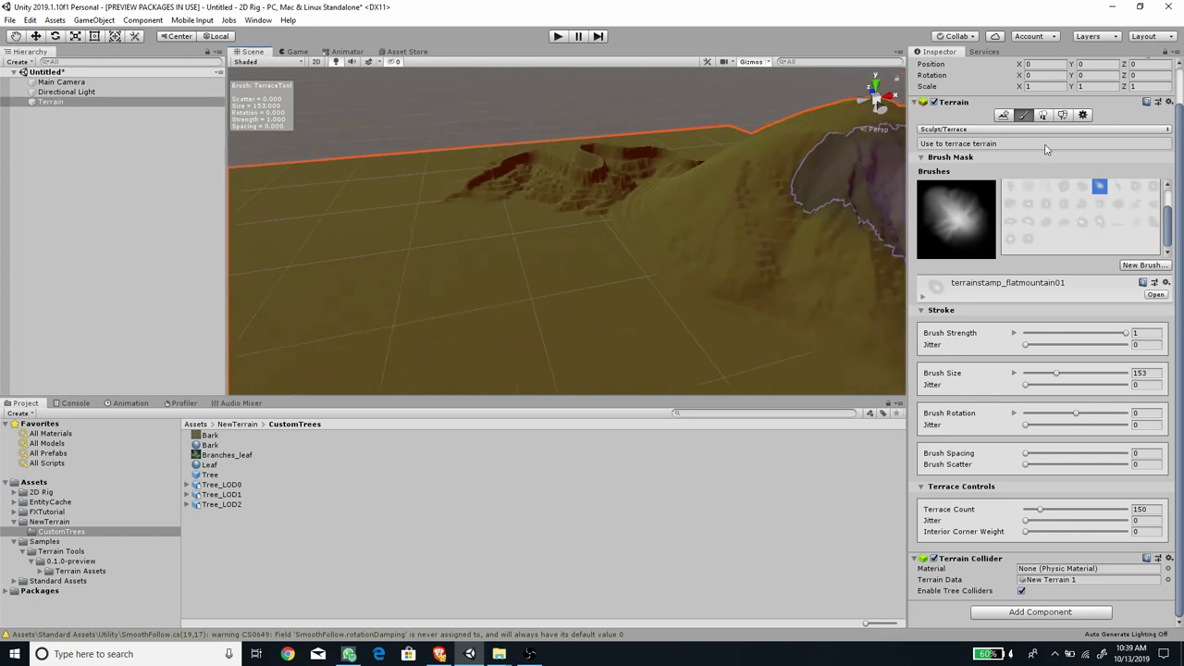
# Switch to Paint Texture and add the Rock terrain layer.
pyautogui.click(1012, 132)
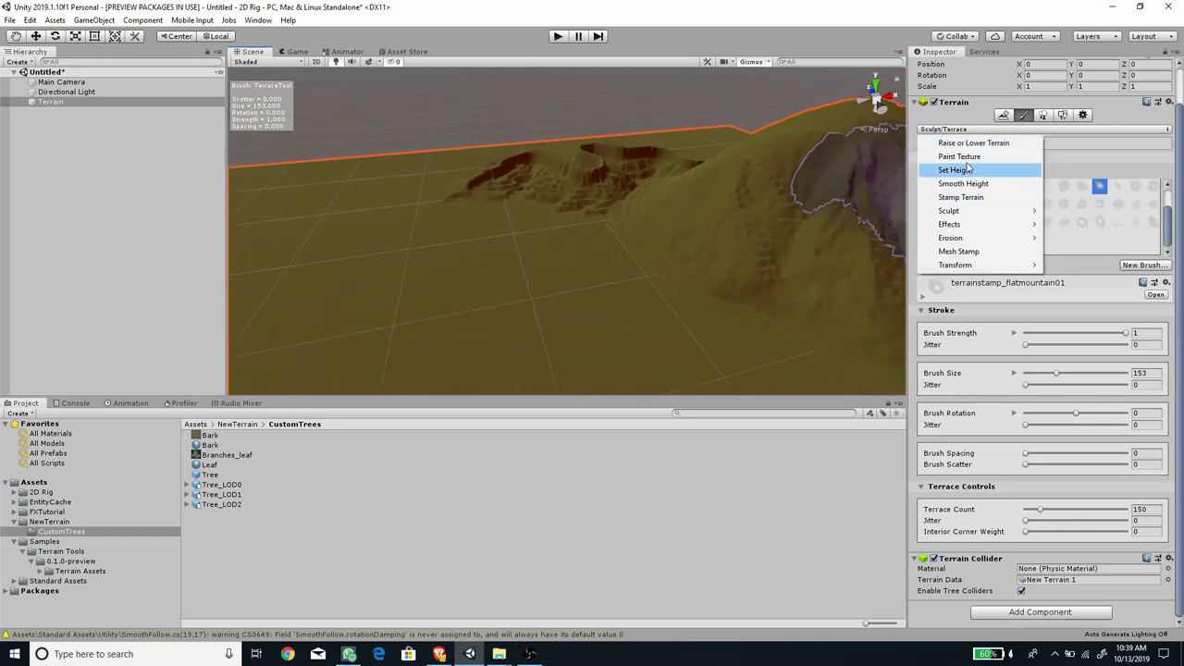
pyautogui.click(962, 157)
pyautogui.click(1110, 304)
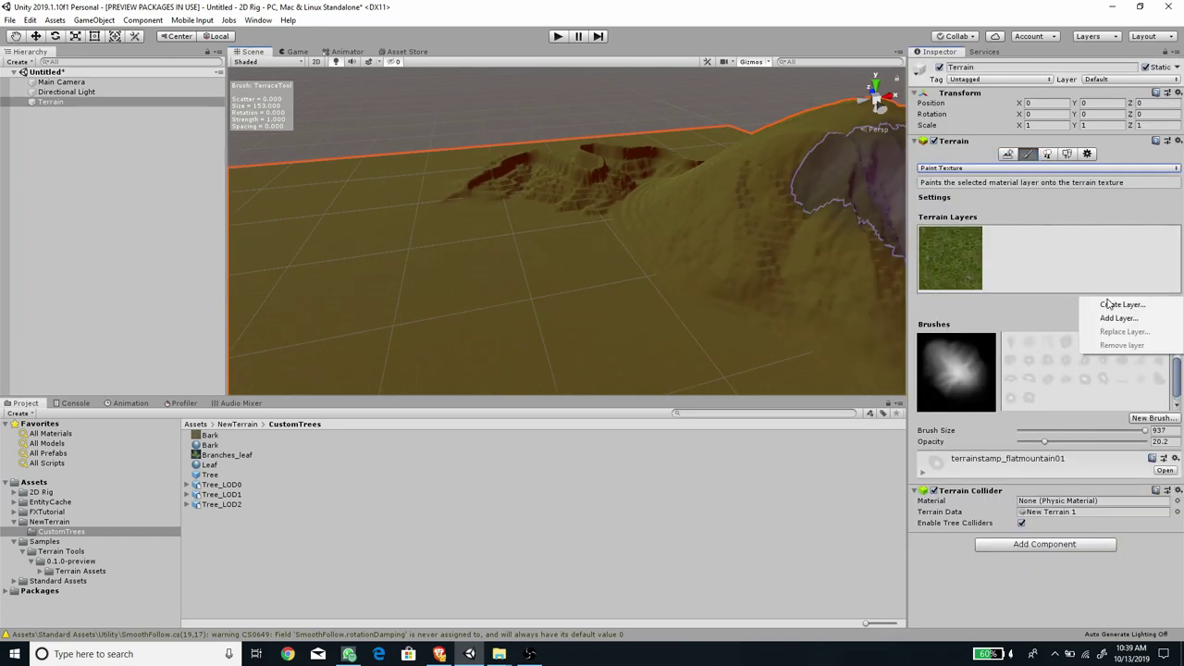
pyautogui.click(1051, 320)
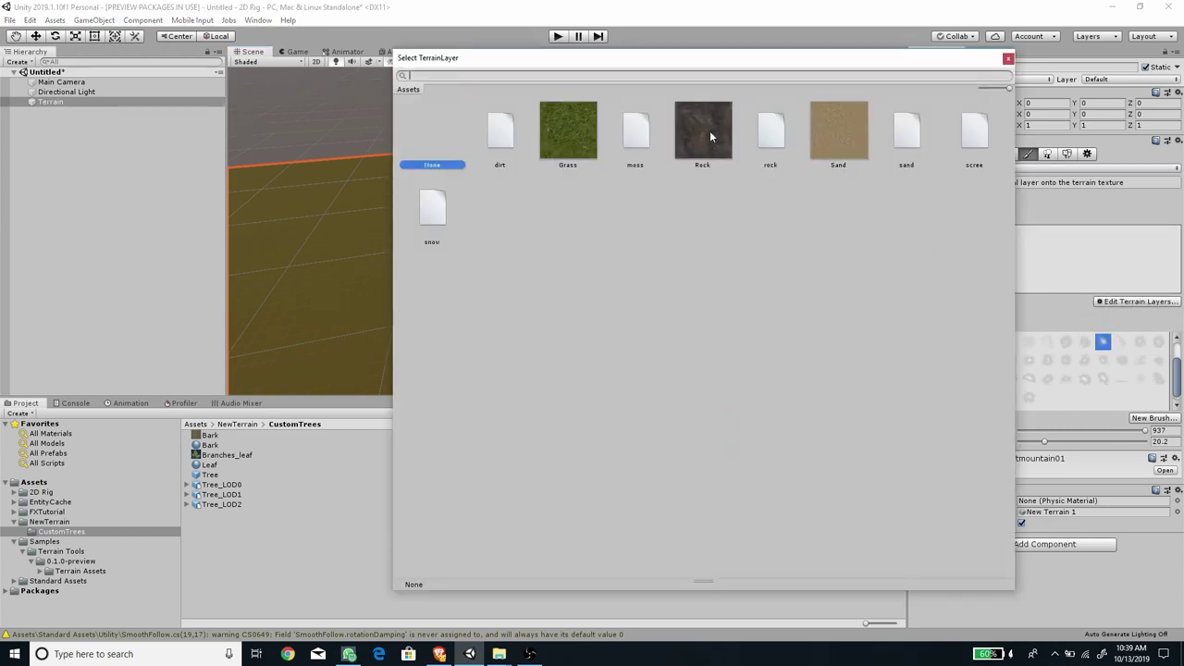
pyautogui.doubleClick(710, 130)
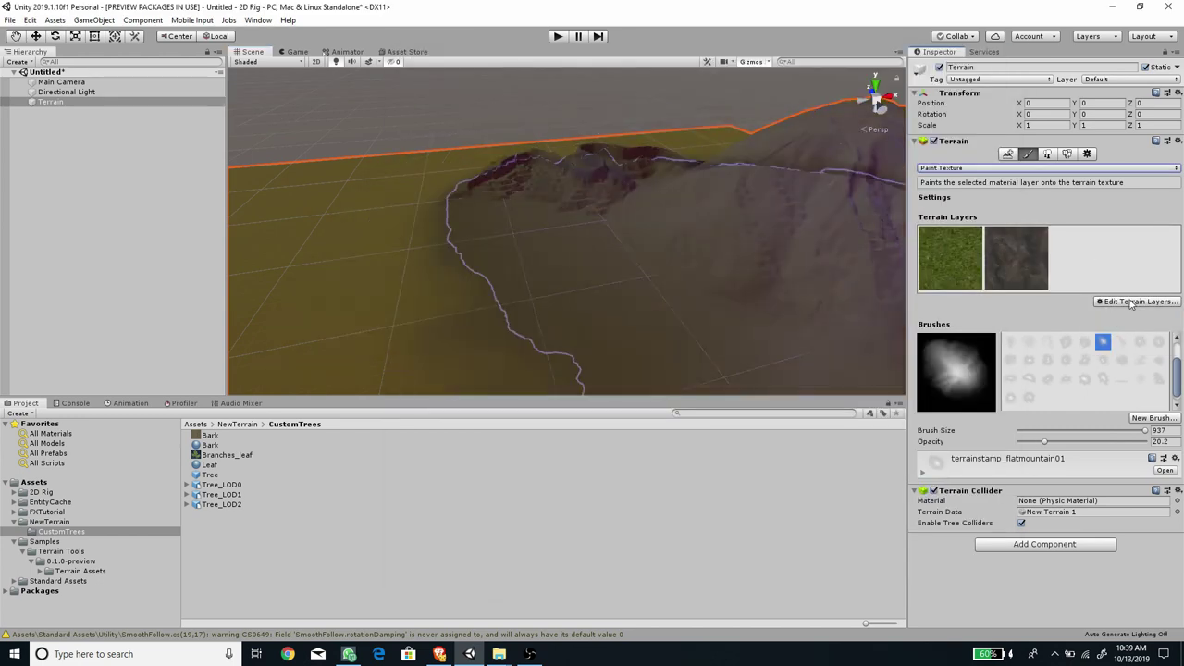
# Paint the Rock layer over the canyon and mountain using the terrainstamp_erode02 brush at size 482.
pyautogui.click(1131, 303)
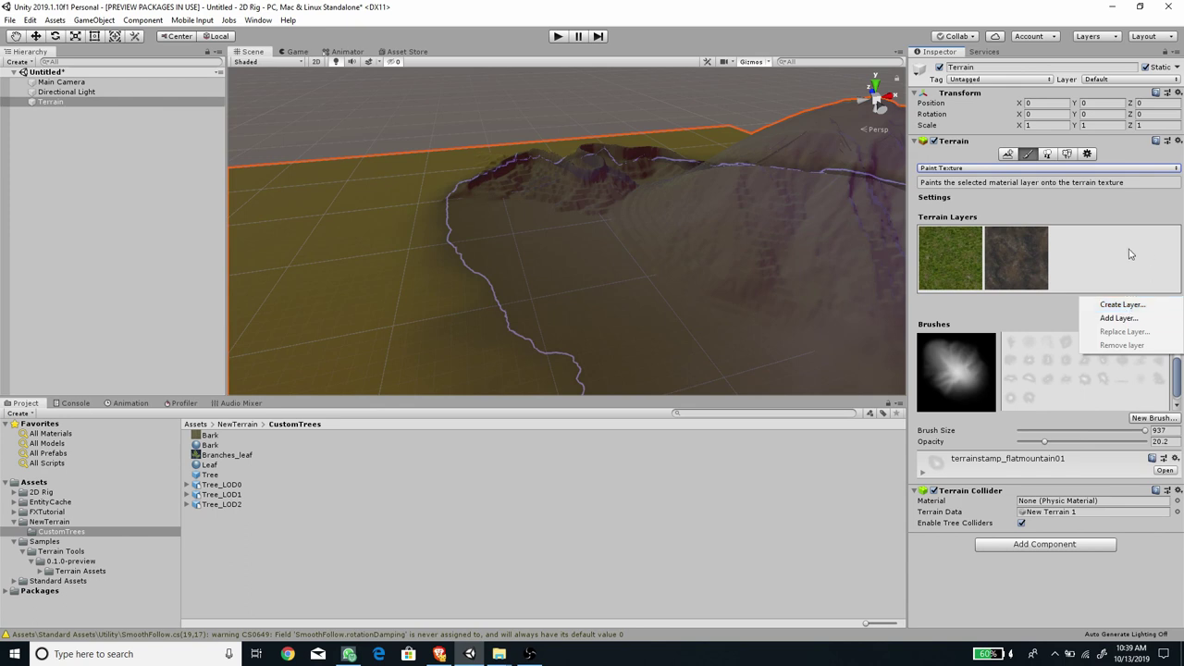
pyautogui.click(1023, 258)
pyautogui.click(1019, 261)
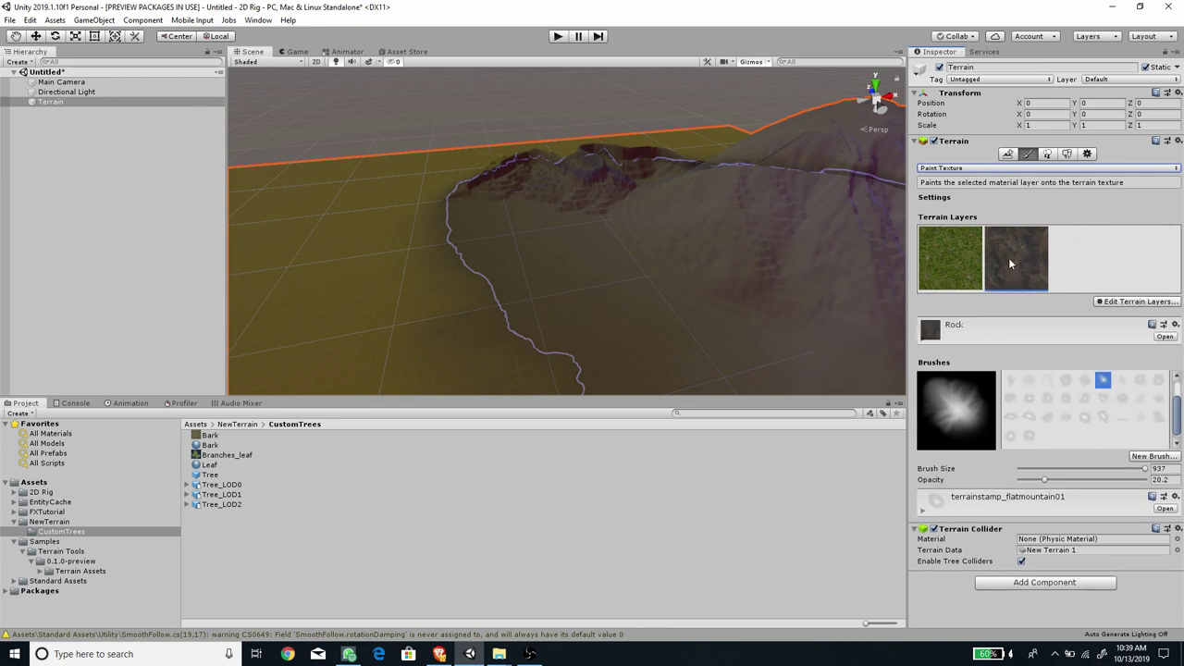
pyautogui.moveTo(648, 259)
pyautogui.keyDown('alt'); pyautogui.mouseDown()
pyautogui.moveTo(1008, 278)
pyautogui.moveTo(753, 285)
pyautogui.moveTo(1150, 441)
pyautogui.moveTo(1127, 472)
pyautogui.mouseUp(); pyautogui.keyUp('alt')
pyautogui.click(1085, 381)
pyautogui.moveTo(479, 268)
pyautogui.mouseDown()
pyautogui.moveTo(466, 243)
pyautogui.moveTo(484, 180)
pyautogui.moveTo(549, 152)
pyautogui.moveTo(526, 150)
pyautogui.moveTo(742, 184)
pyautogui.moveTo(731, 146)
pyautogui.moveTo(810, 181)
pyautogui.mouseUp()
pyautogui.moveTo(625, 287)
pyautogui.keyDown('alt'); pyautogui.mouseDown()
pyautogui.moveTo(769, 232)
pyautogui.moveTo(735, 249)
pyautogui.mouseUp(); pyautogui.keyUp('alt')
pyautogui.scroll(3, 705, 257)
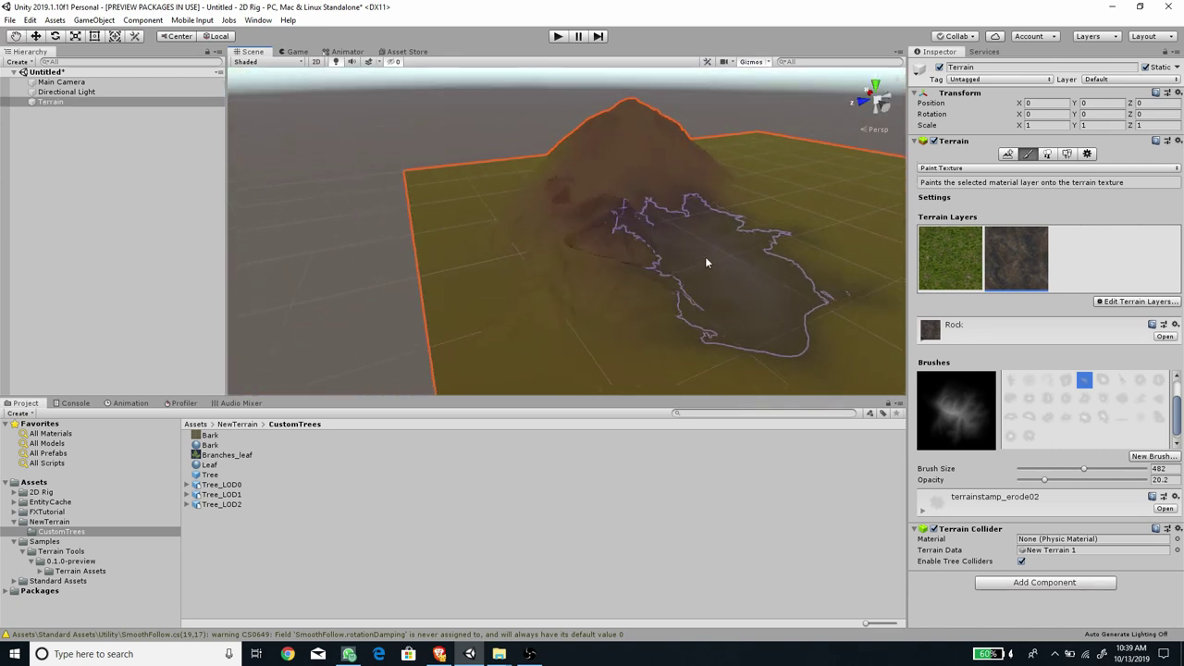
pyautogui.moveTo(553, 238)
pyautogui.keyDown('alt'); pyautogui.mouseDown()
pyautogui.moveTo(422, 151)
pyautogui.moveTo(558, 235)
pyautogui.moveTo(568, 175)
pyautogui.moveTo(767, 237)
pyautogui.moveTo(814, 233)
pyautogui.mouseUp(); pyautogui.keyUp('alt')
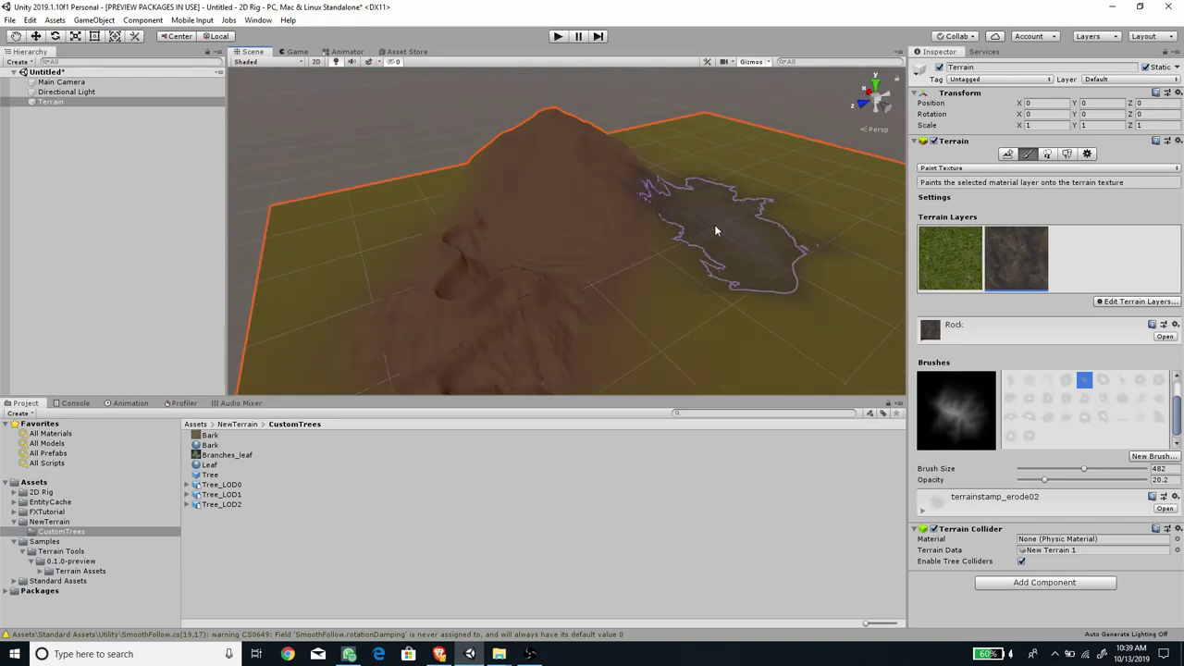
pyautogui.click(991, 169)
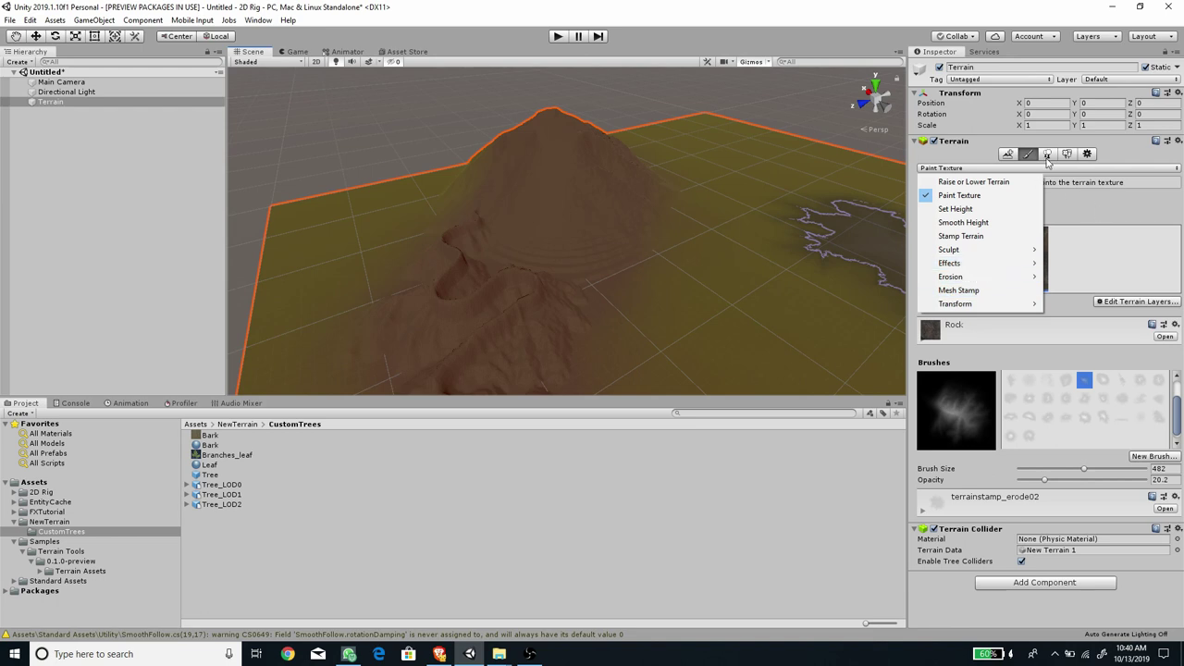
pyautogui.click(592, 330)
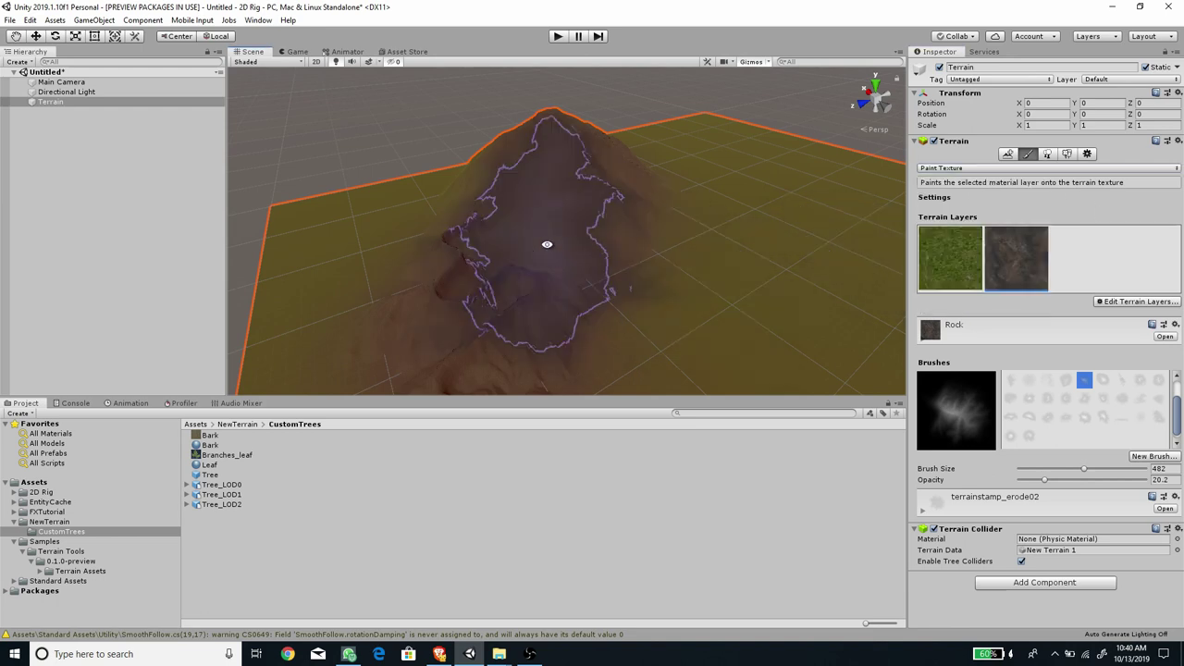
# Switch the terrain to Paint Trees and add the Tree_LOD0 model as a tree type.
pyautogui.click(1047, 153)
pyautogui.keyDown('alt'); pyautogui.moveTo(707, 251); pyautogui.dragTo(678, 251); pyautogui.keyUp('alt')
pyautogui.scroll(-4, 681, 250)
pyautogui.click(1116, 250)
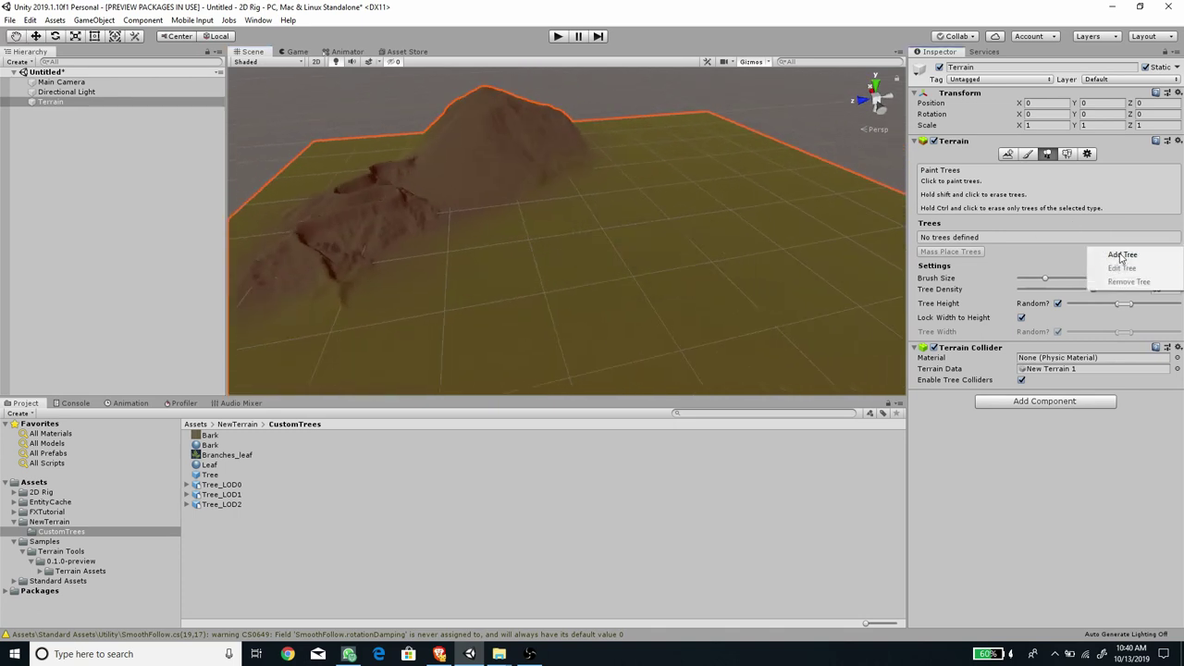
pyautogui.click(1114, 264)
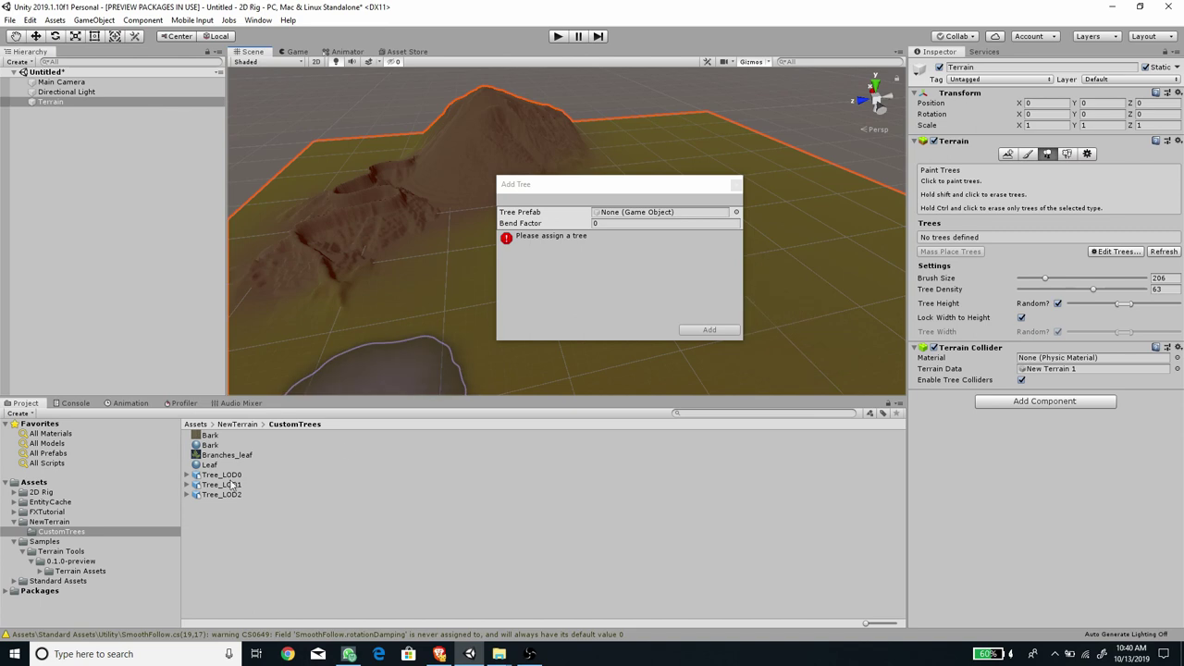
pyautogui.moveTo(226, 474); pyautogui.dragTo(634, 215)
pyautogui.click(710, 330)
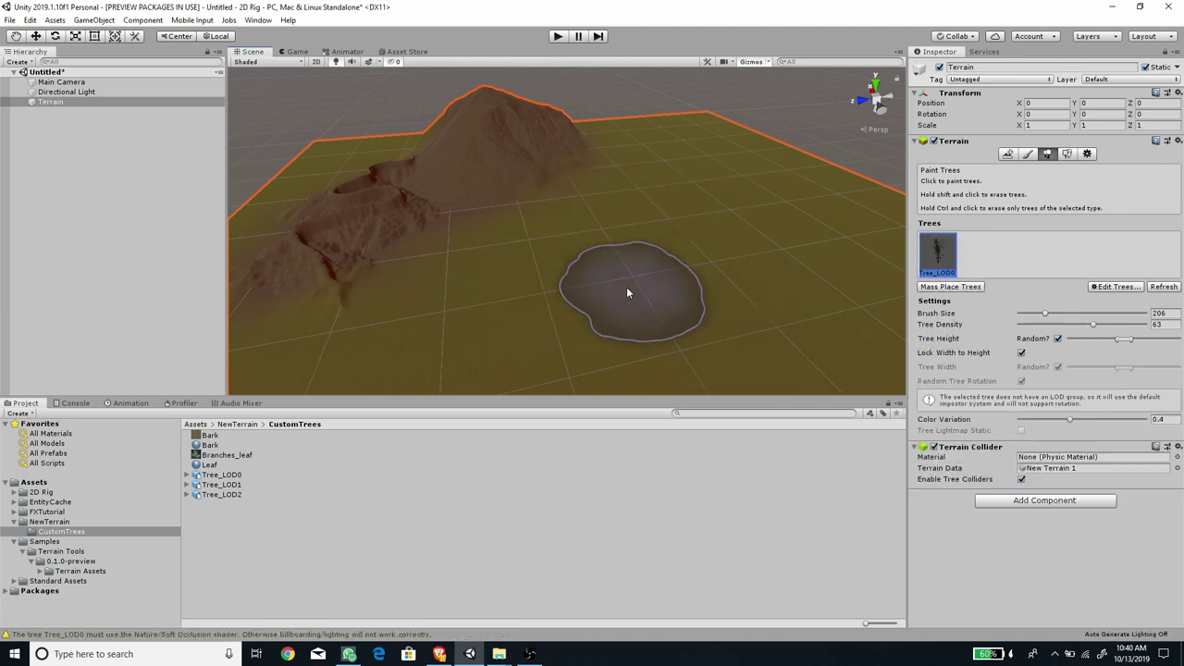
# Paint Tree_LOD0 trees onto the flat ground beside the canyon with brush size 206 and tree density 63.
pyautogui.scroll(4, 481, 298)
pyautogui.moveTo(473, 262); pyautogui.dragTo(565, 258, button='middle')
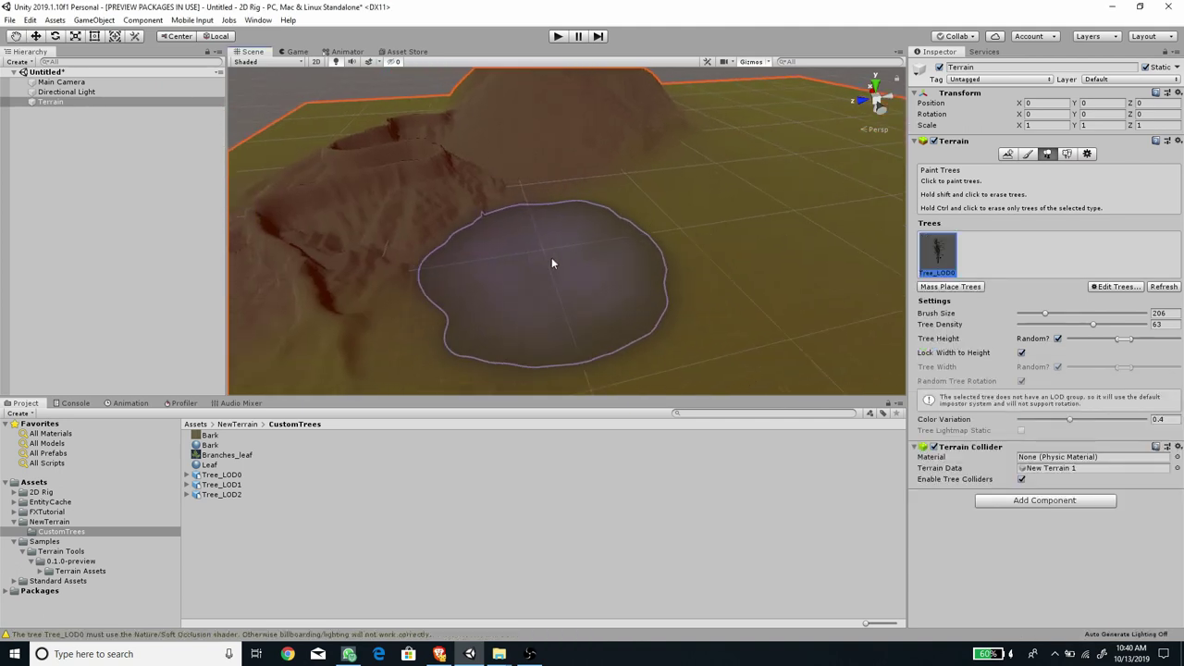
pyautogui.click(640, 292)
# Examine the painted Tree_LOD0 trees up close and from a distance to compare their orientation and appearance.
pyautogui.scroll(6, 669, 272)
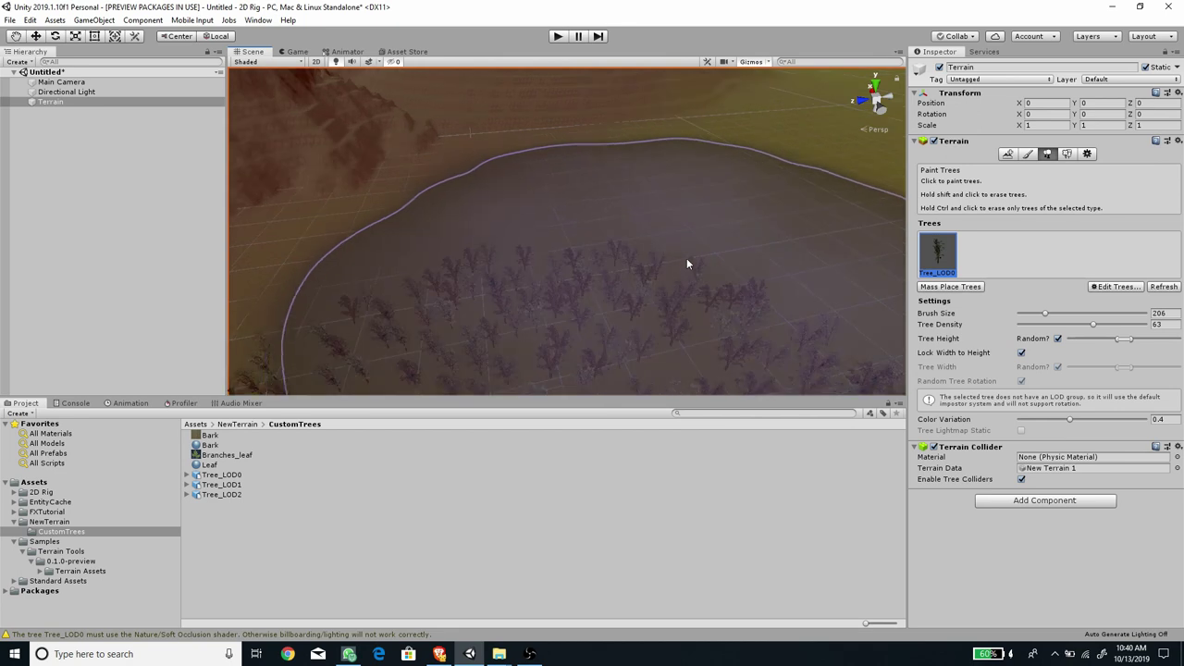
pyautogui.scroll(-3, 694, 223)
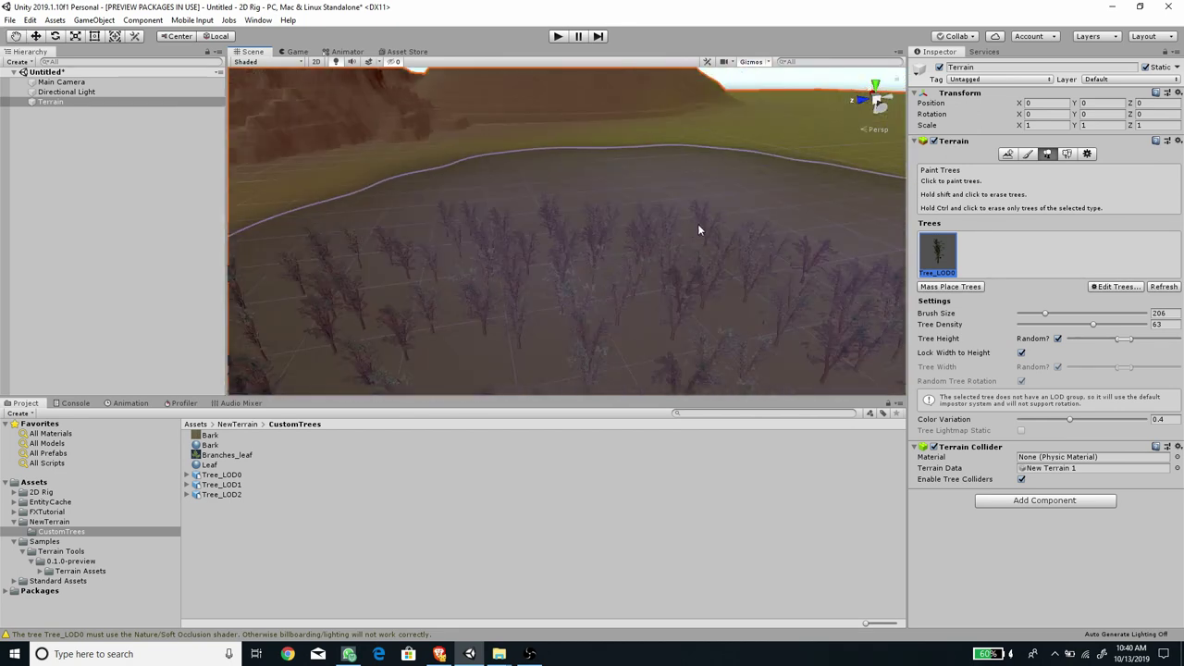
pyautogui.scroll(5, 701, 217)
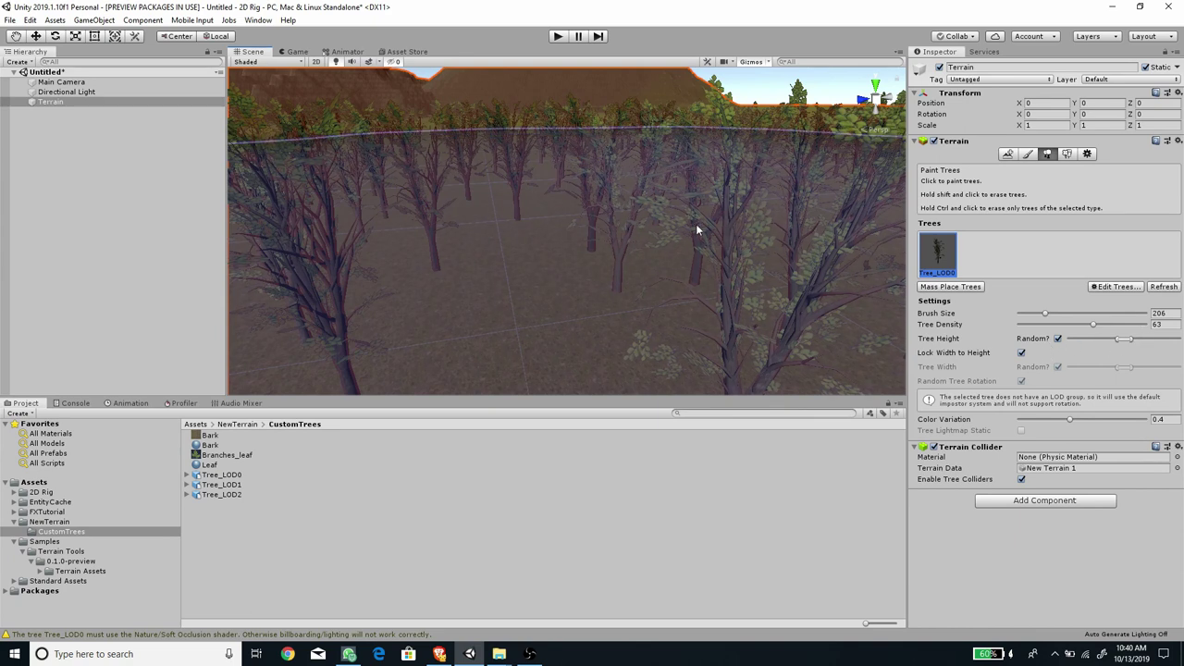
pyautogui.scroll(-5, 698, 231)
pyautogui.scroll(3, 696, 244)
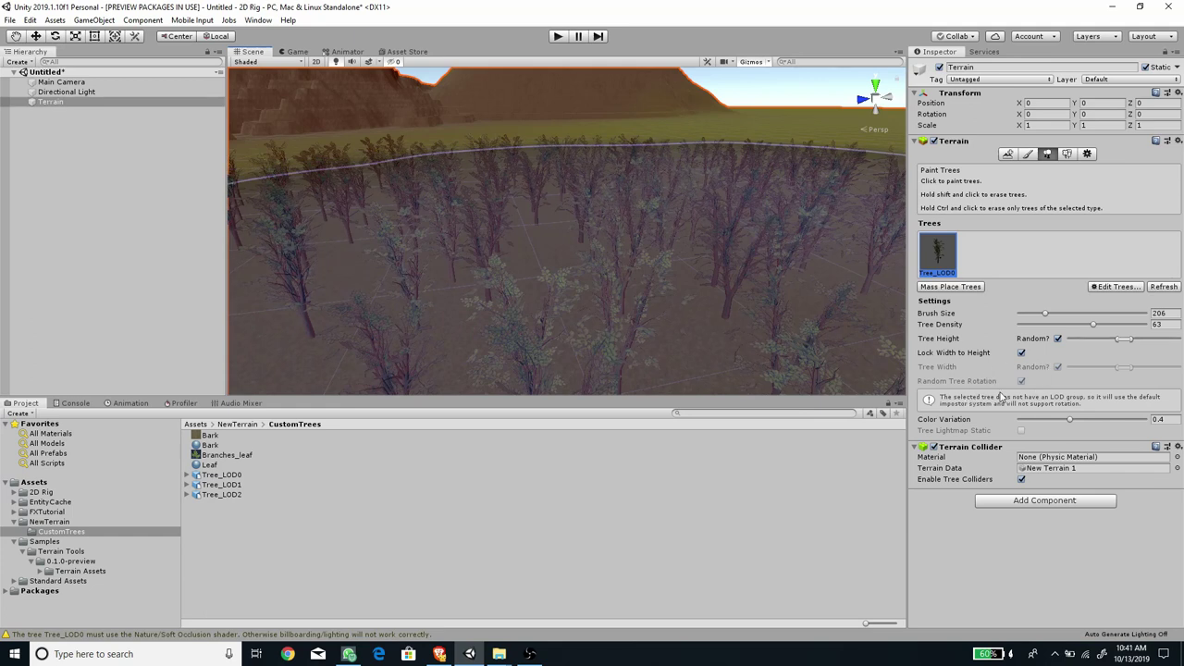
pyautogui.scroll(-5, 713, 309)
pyautogui.scroll(7, 712, 309)
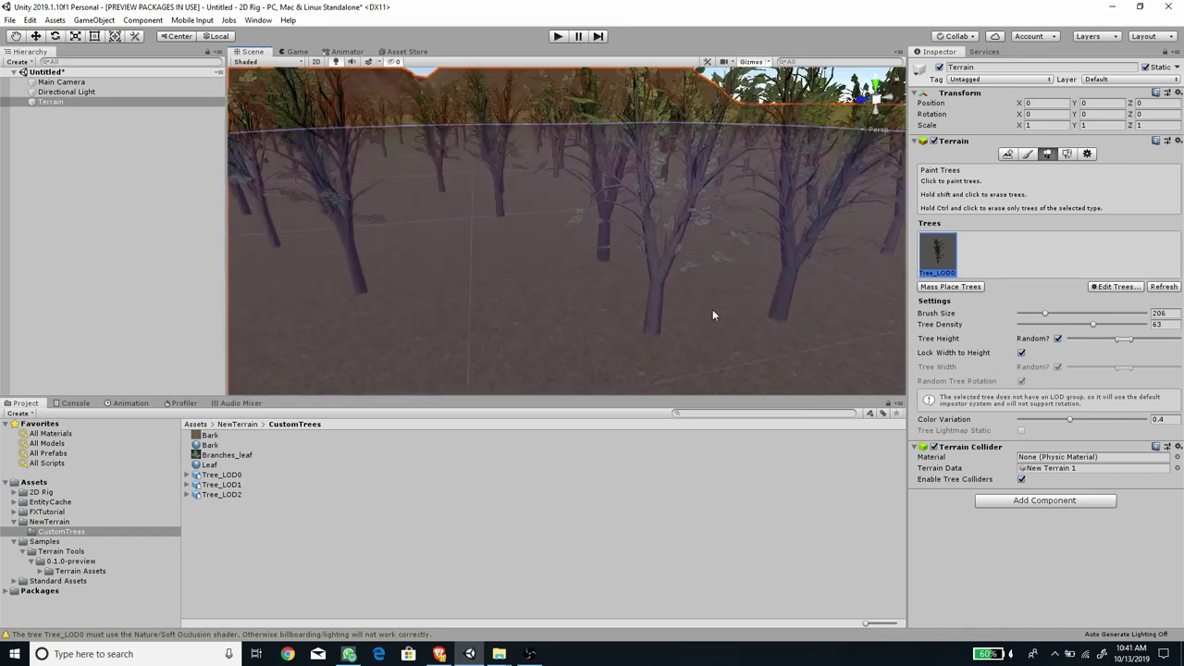
pyautogui.scroll(-2, 713, 309)
# Create an empty GameObject in the scene and reset its transform to the origin.
pyautogui.click(90, 174)
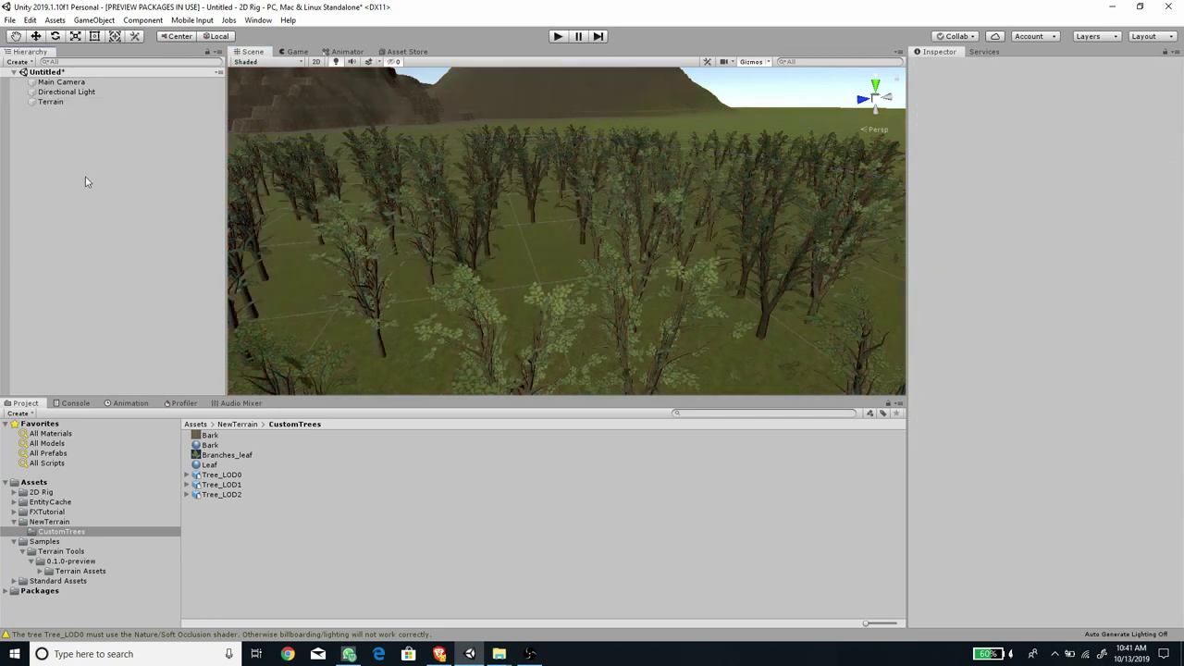
pyautogui.rightClick(87, 157)
pyautogui.click(148, 268)
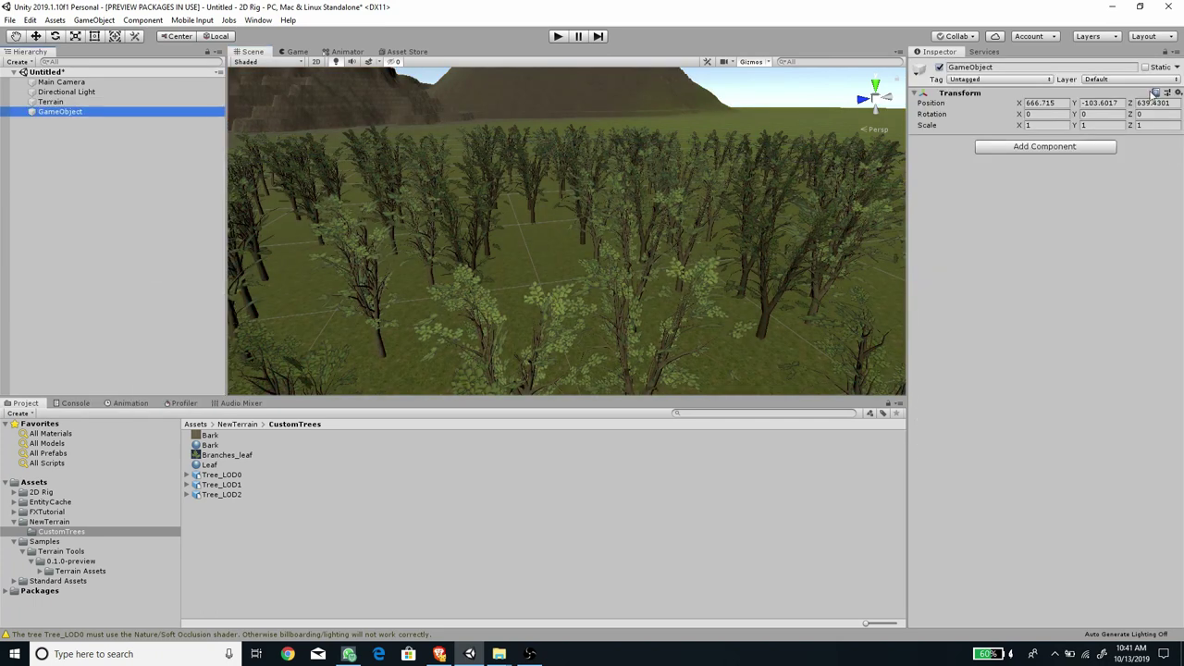
pyautogui.click(1177, 92)
pyautogui.click(1073, 105)
pyautogui.press('f')
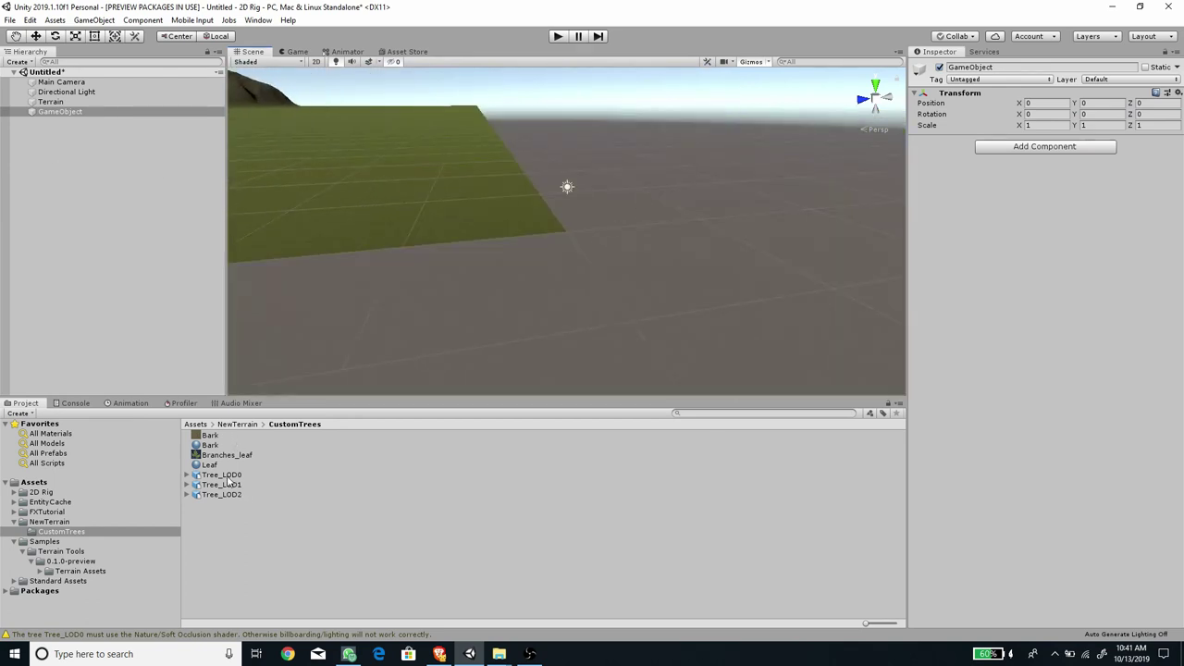
# Add the Tree_LOD0 model as a child of the empty GameObject and set its X rotation to 0.
pyautogui.moveTo(227, 481); pyautogui.dragTo(73, 117)
pyautogui.click(65, 112)
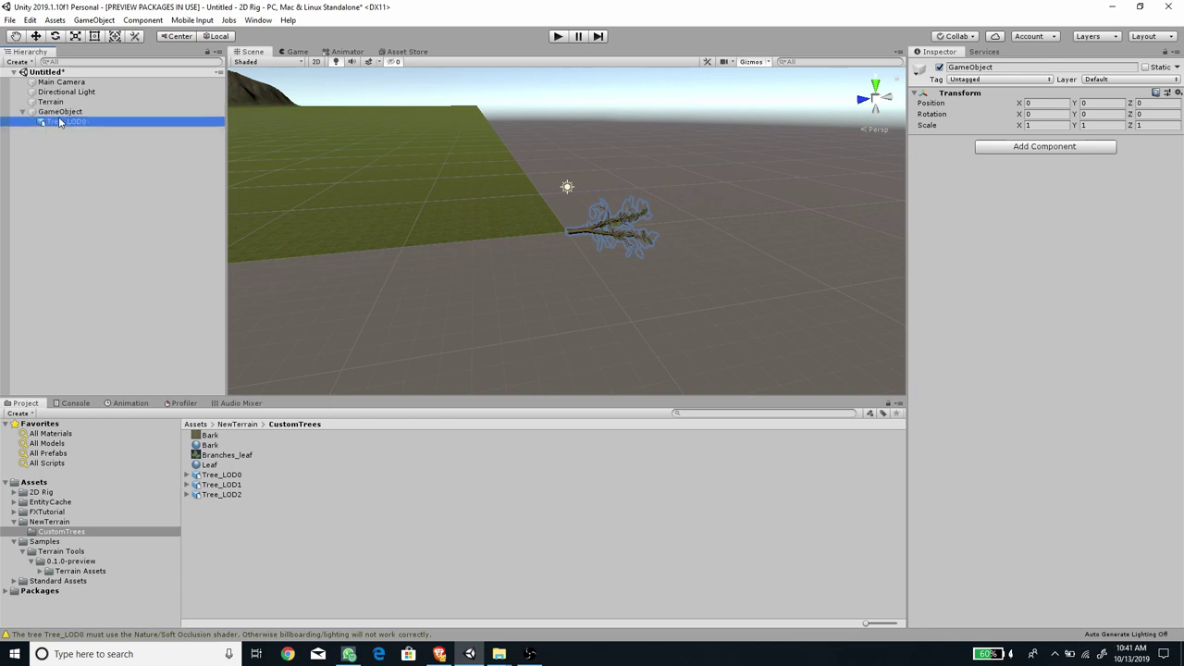
pyautogui.click(1038, 125)
pyautogui.write('0')
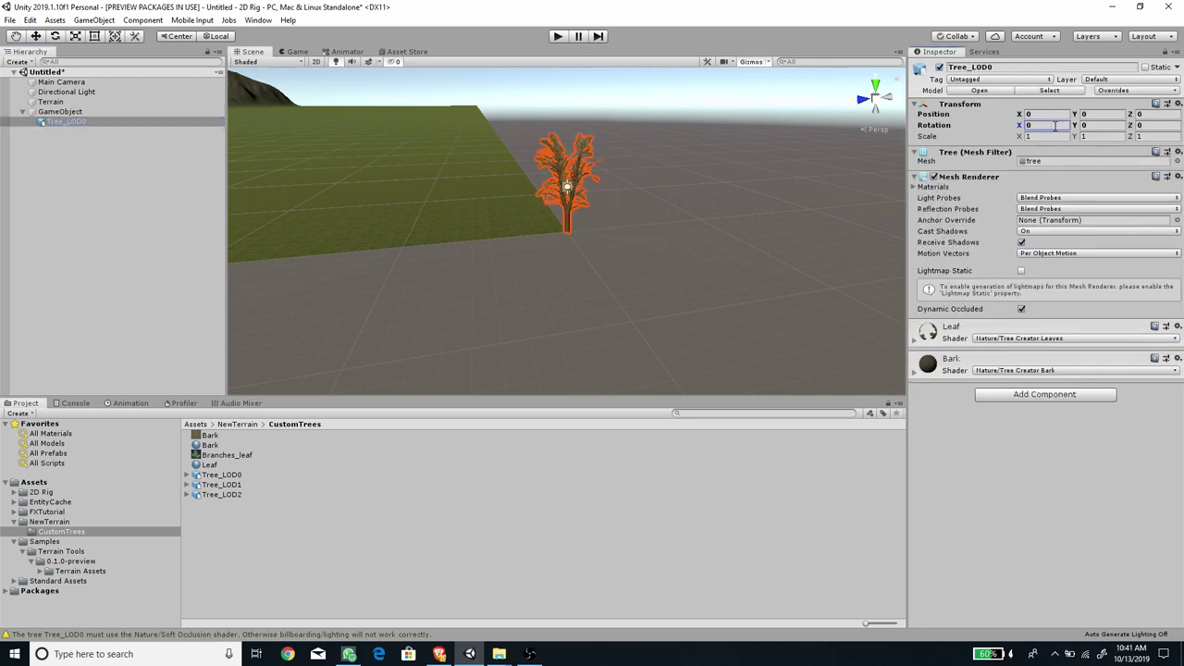
# Rename the parent GameObject to Tree and add an LOD Group component to it.
pyautogui.click(57, 111)
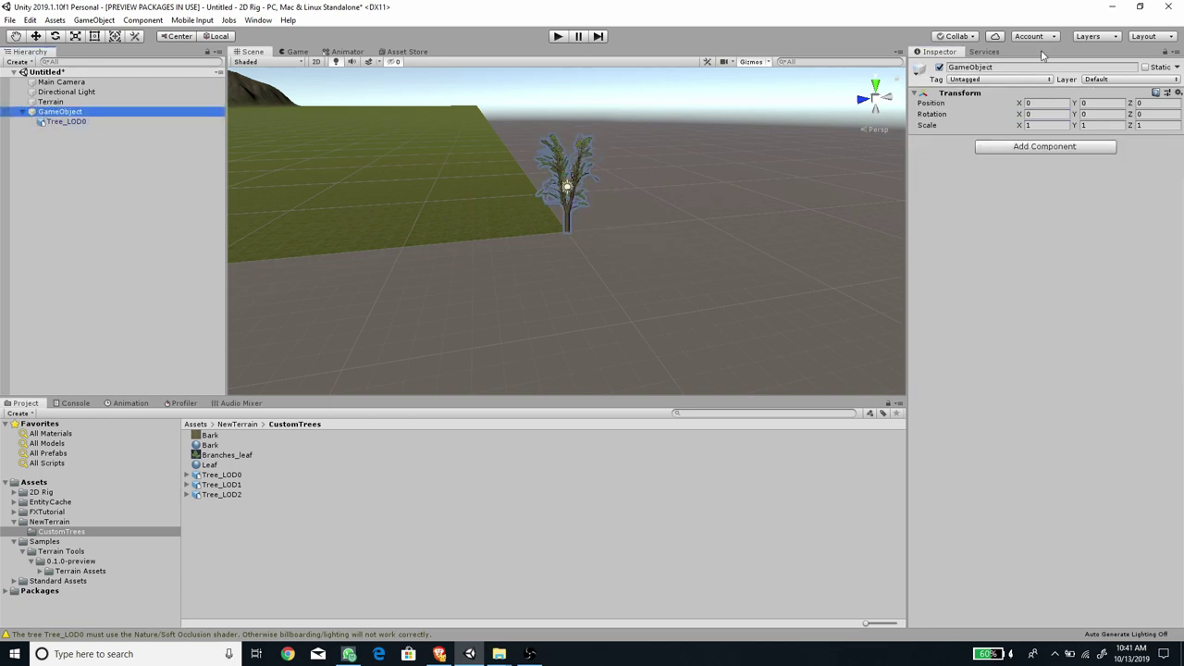
pyautogui.click(1015, 67)
pyautogui.write('Tree')
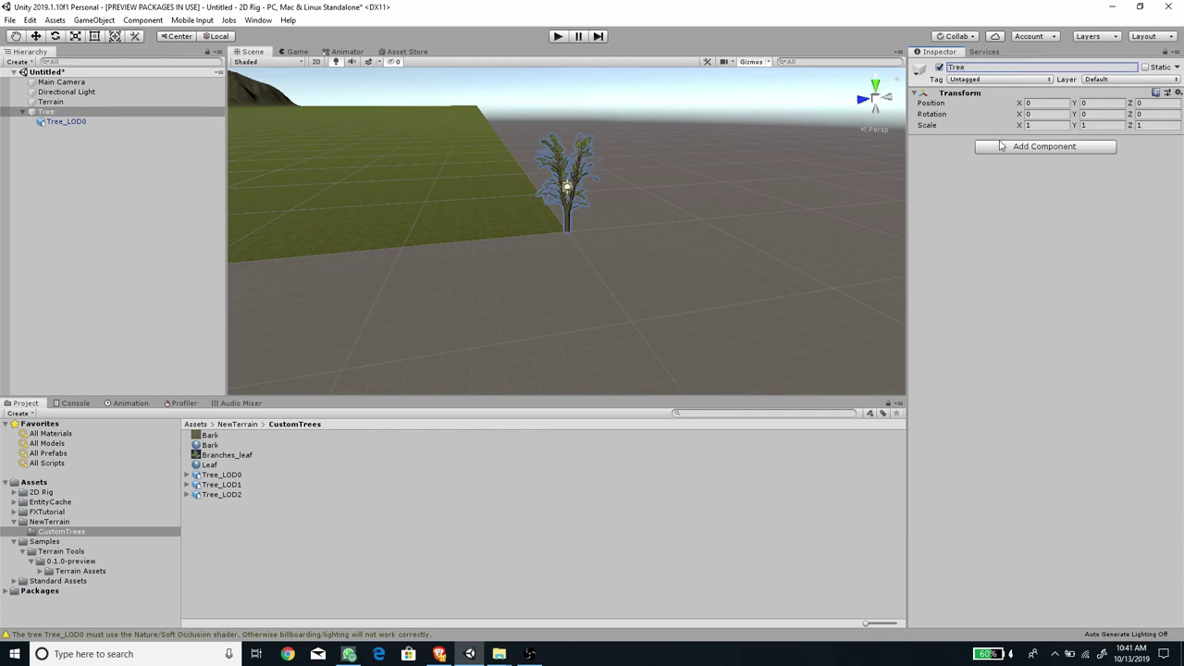
pyautogui.click(1001, 145)
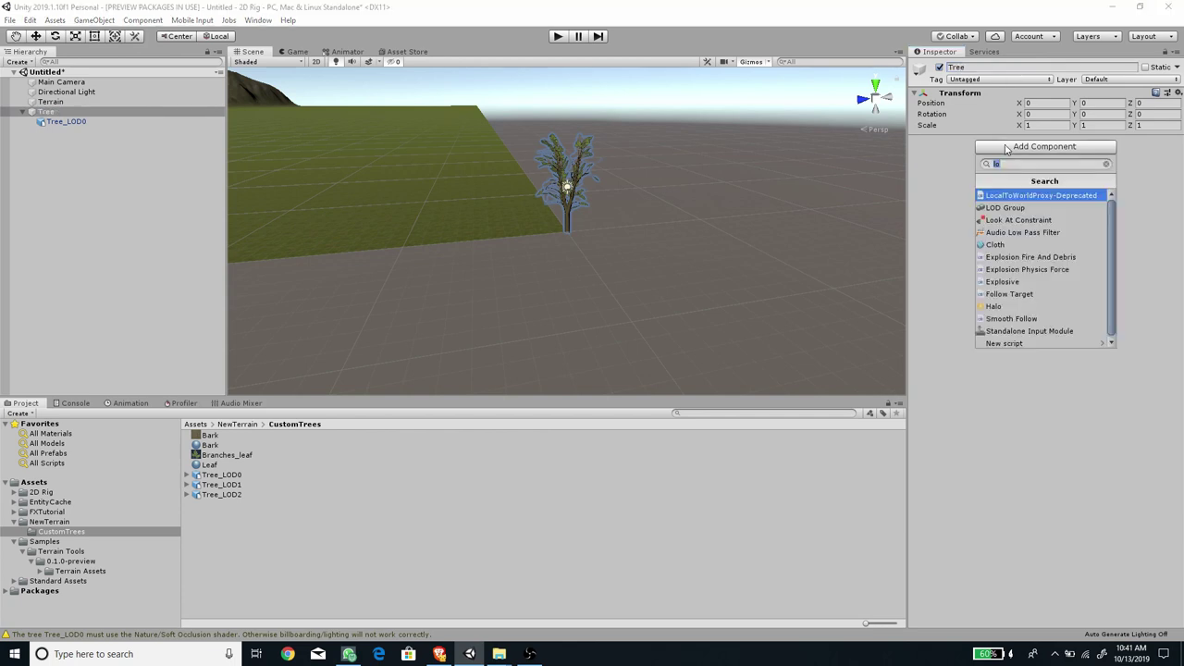
pyautogui.write('LO')
pyautogui.press('Down')
pyautogui.press('Return')
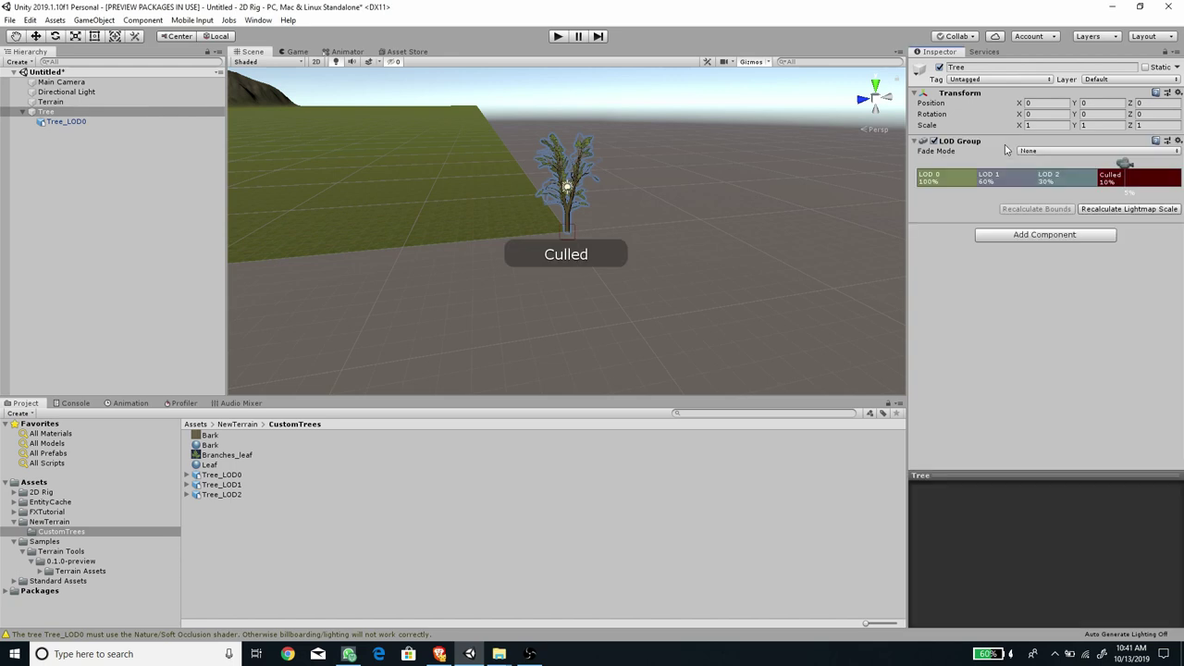
# Delete the LOD 1 and LOD 2 levels from the Tree object's LOD Group.
pyautogui.rightClick(1006, 182)
pyautogui.click(1027, 201)
pyautogui.rightClick(1012, 181)
pyautogui.click(1038, 200)
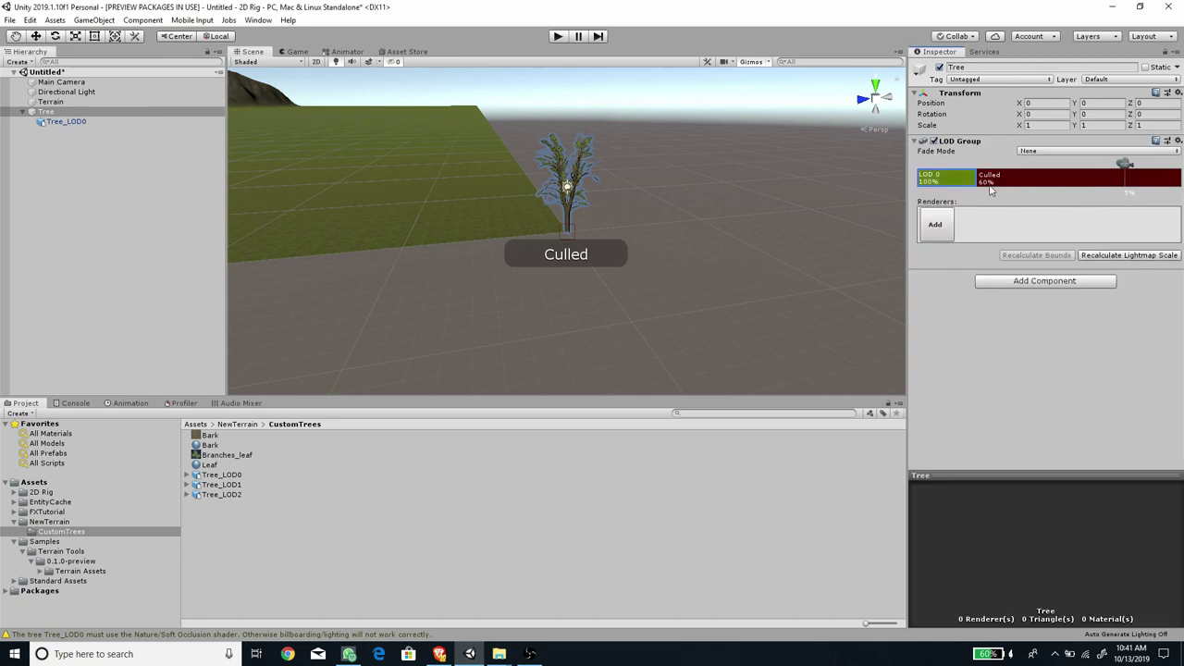
# Extend LOD 0 until culling starts at 1% and assign the Tree_LOD0 child as its renderer.
pyautogui.moveTo(974, 181); pyautogui.dragTo(1149, 199)
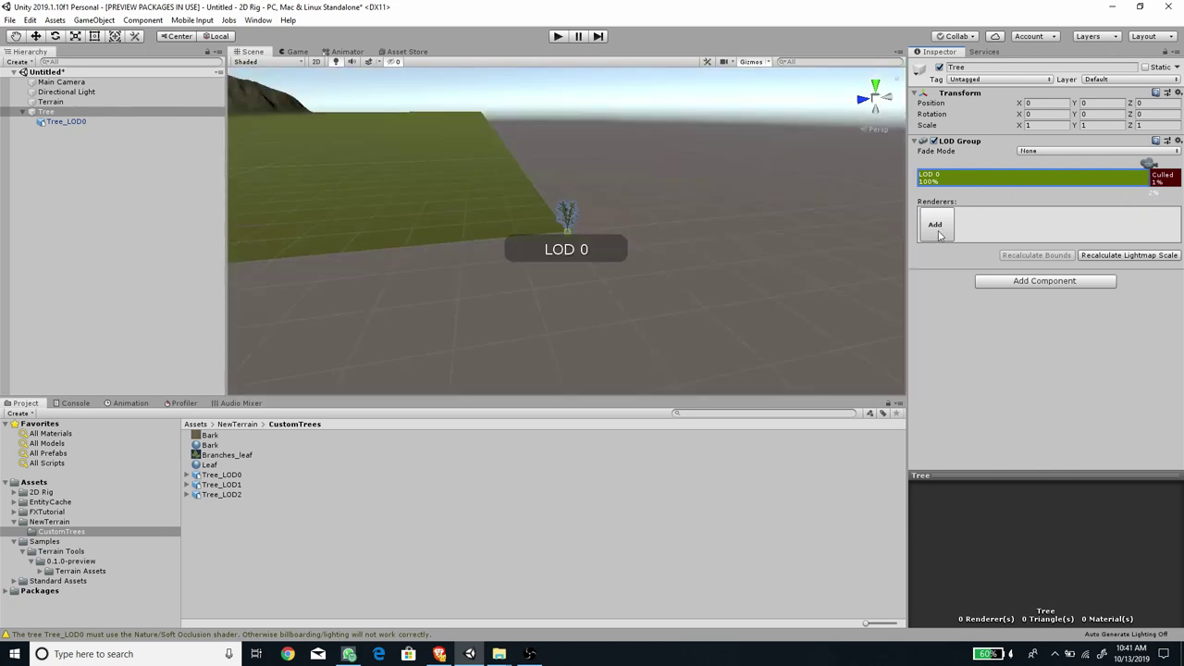
pyautogui.moveTo(63, 127); pyautogui.dragTo(940, 225)
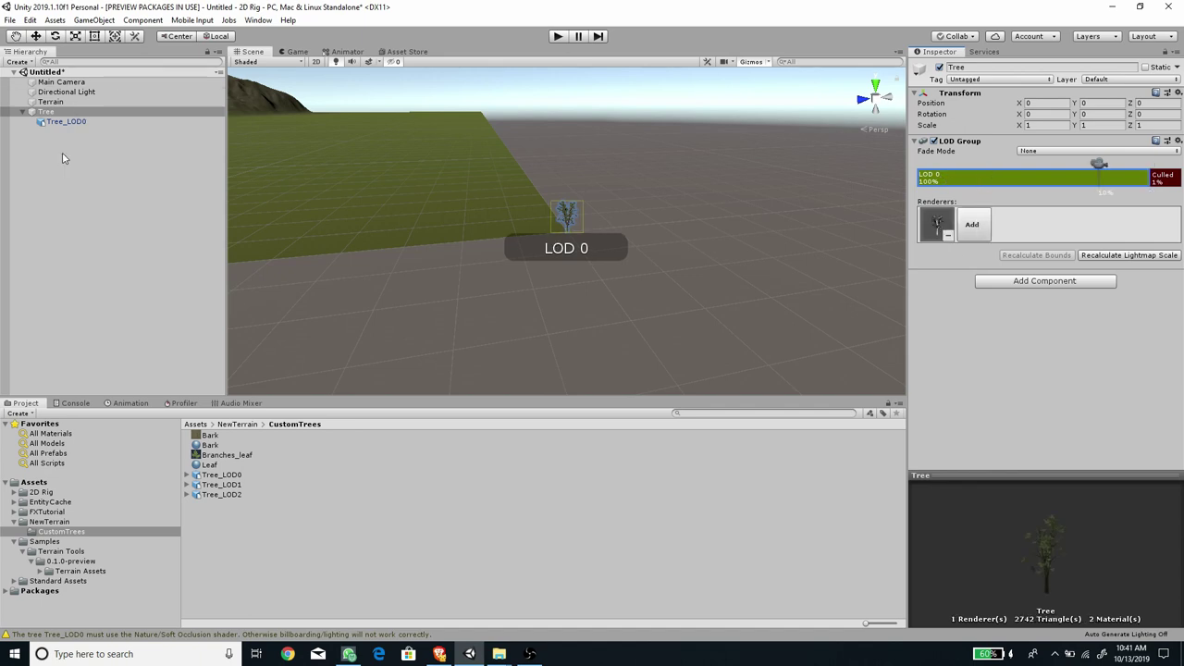
pyautogui.click(62, 185)
# Save the Tree object as a prefab in the CustomTrees folder and delete its instance from the scene.
pyautogui.moveTo(49, 113); pyautogui.dragTo(223, 555)
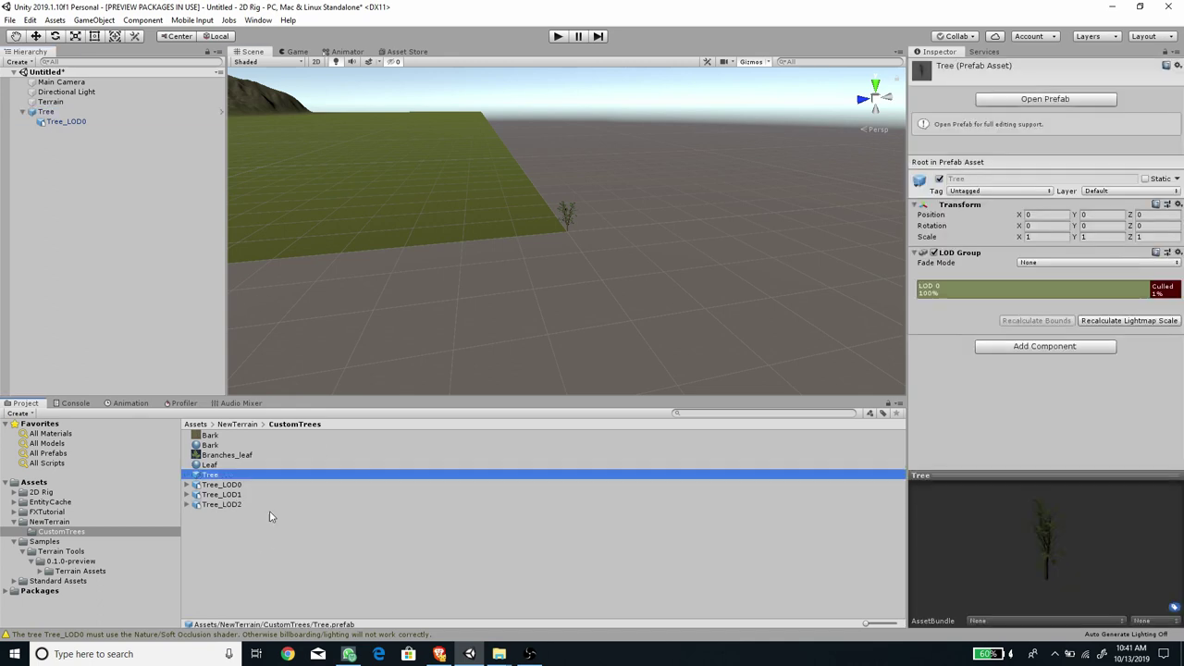
pyautogui.click(107, 243)
pyautogui.click(46, 112)
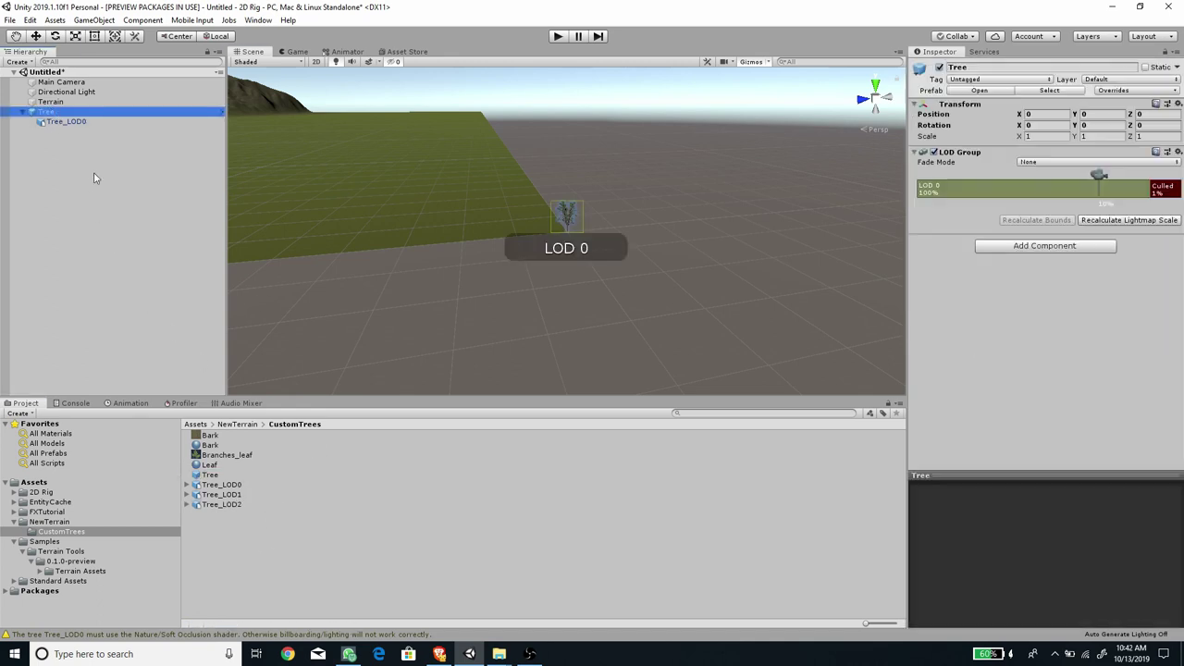
pyautogui.press('Delete')
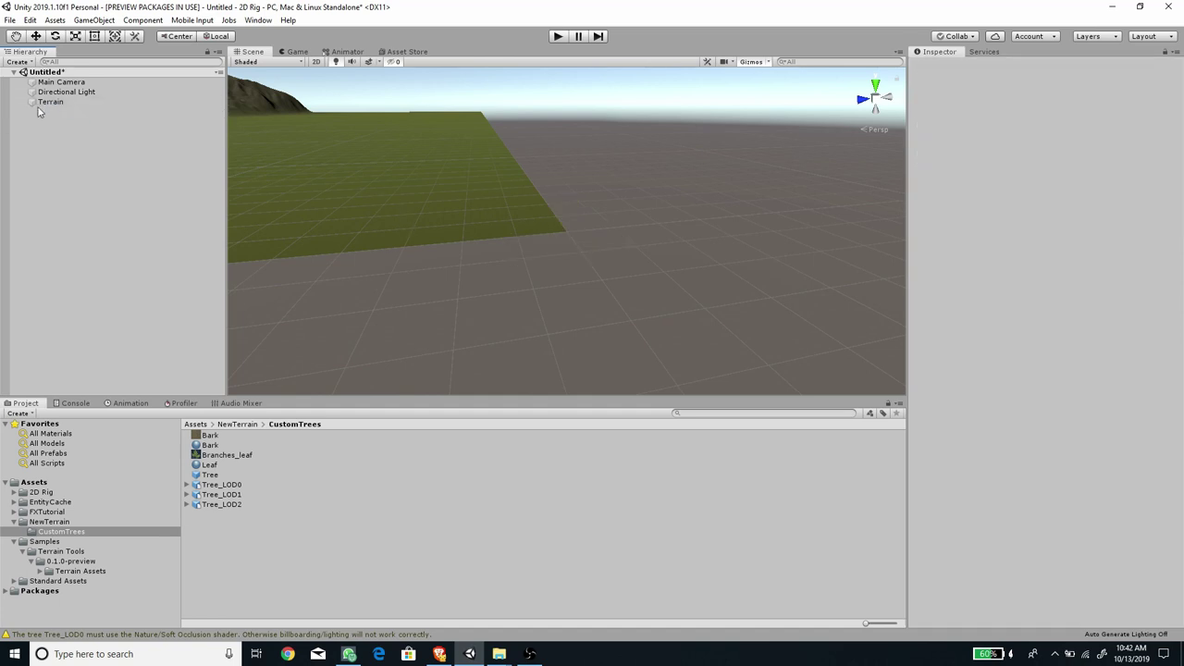
# Edit the terrain's Tree_LOD0 tree type to use the new Tree prefab instead.
pyautogui.click(41, 105)
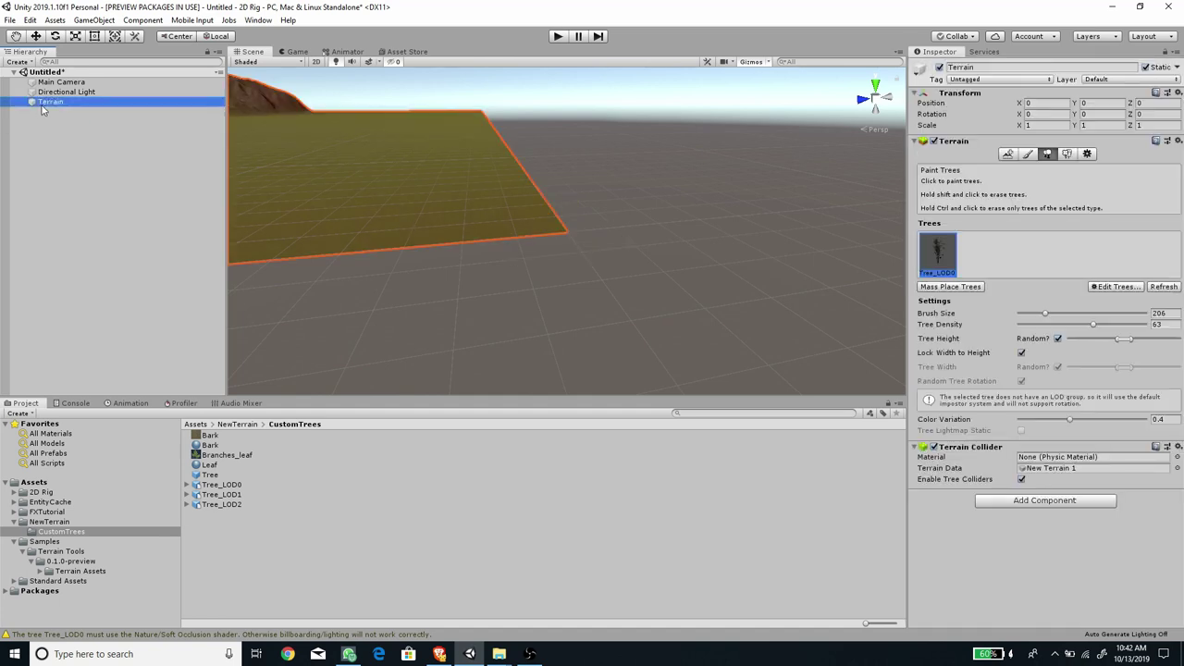
pyautogui.click(1127, 289)
pyautogui.click(1127, 306)
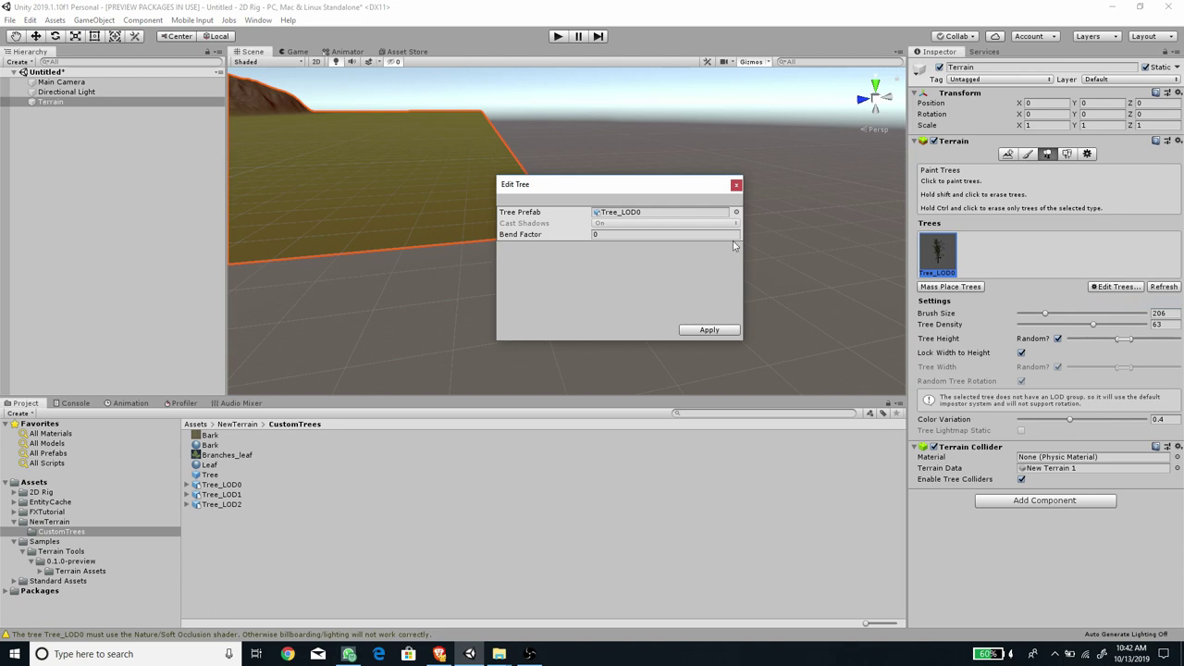
pyautogui.moveTo(211, 477); pyautogui.dragTo(629, 213)
pyautogui.click(710, 331)
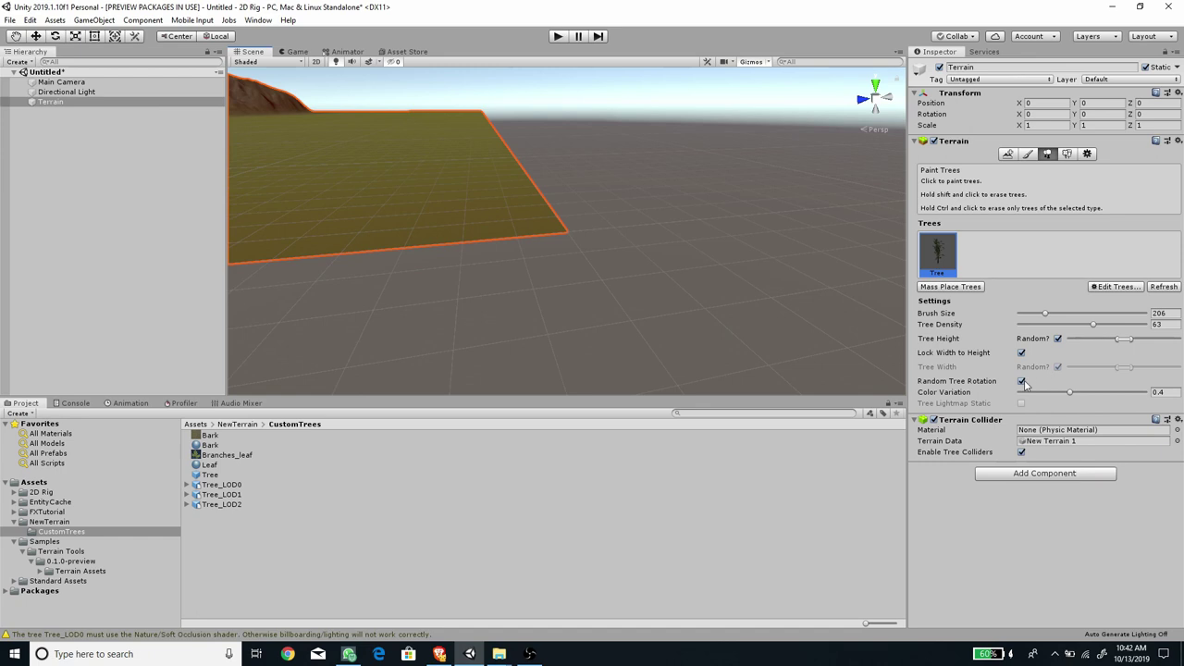
# Paint Tree prefab trees densely over the flat ground near the foot of the mountain with brush size 206.
pyautogui.moveTo(473, 241); pyautogui.dragTo(512, 267, button='middle')
pyautogui.scroll(-3, 499, 252)
pyautogui.moveTo(480, 229); pyautogui.dragTo(542, 245, button='middle')
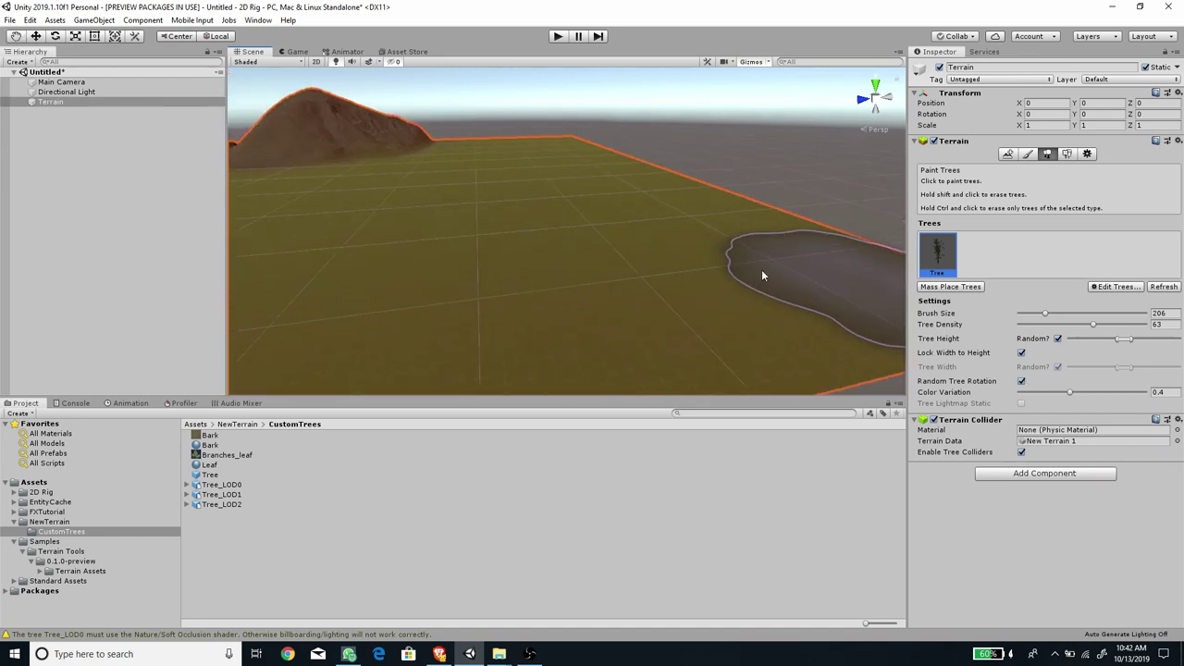
pyautogui.moveTo(542, 245); pyautogui.dragTo(844, 280, button='right')
pyautogui.moveTo(844, 281); pyautogui.dragTo(873, 281, button='middle')
pyautogui.scroll(4, 555, 259)
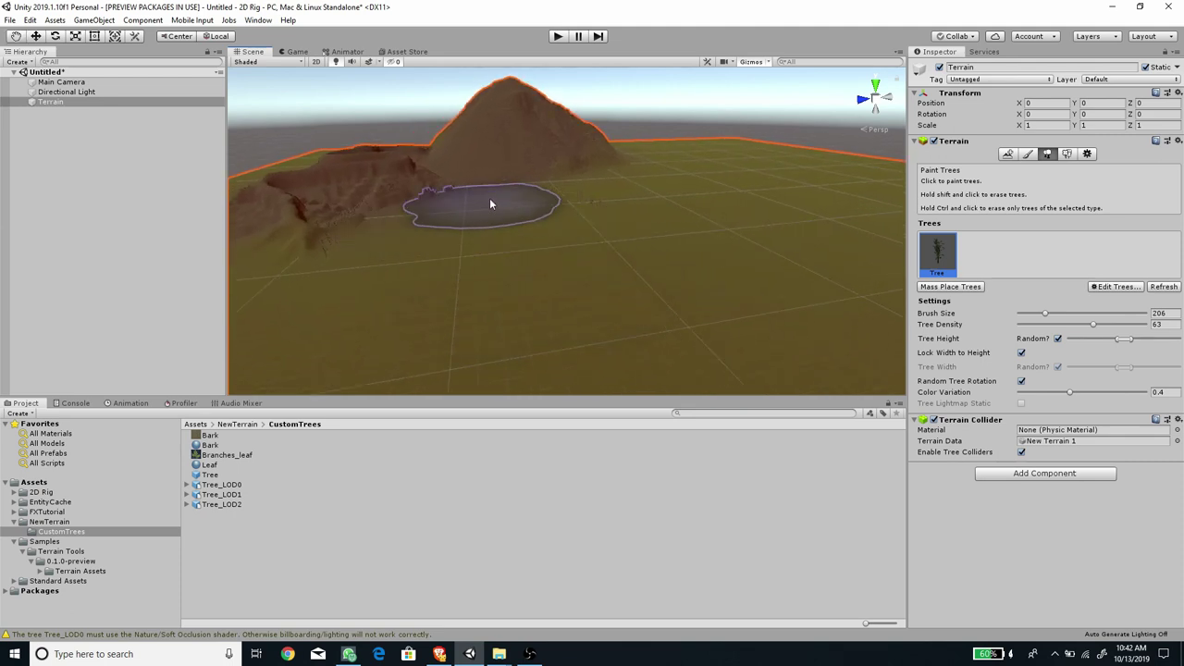
pyautogui.moveTo(457, 209); pyautogui.dragTo(650, 279, button='right')
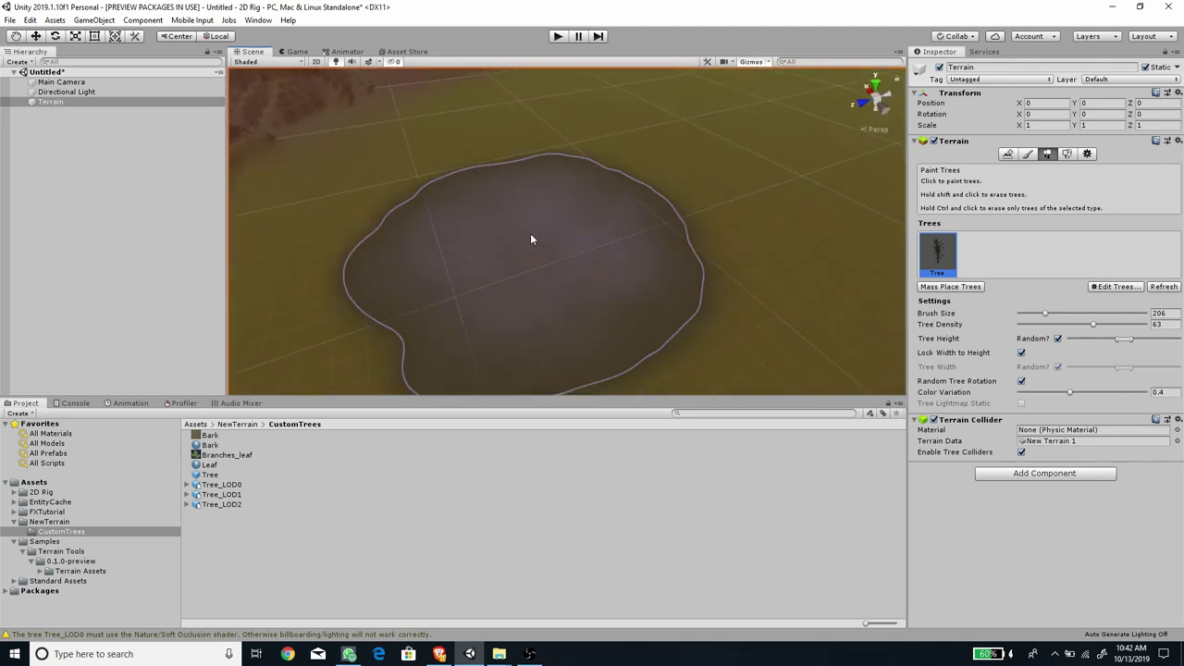
pyautogui.moveTo(530, 239)
pyautogui.mouseDown(button='right')
pyautogui.moveTo(471, 203)
pyautogui.moveTo(438, 148)
pyautogui.moveTo(394, 177)
pyautogui.moveTo(417, 219)
pyautogui.moveTo(600, 185)
pyautogui.moveTo(508, 238)
pyautogui.moveTo(375, 192)
pyautogui.mouseUp(button='right')
# Deselect the terrain and inspect the newly painted forest from ground level.
pyautogui.click(370, 104)
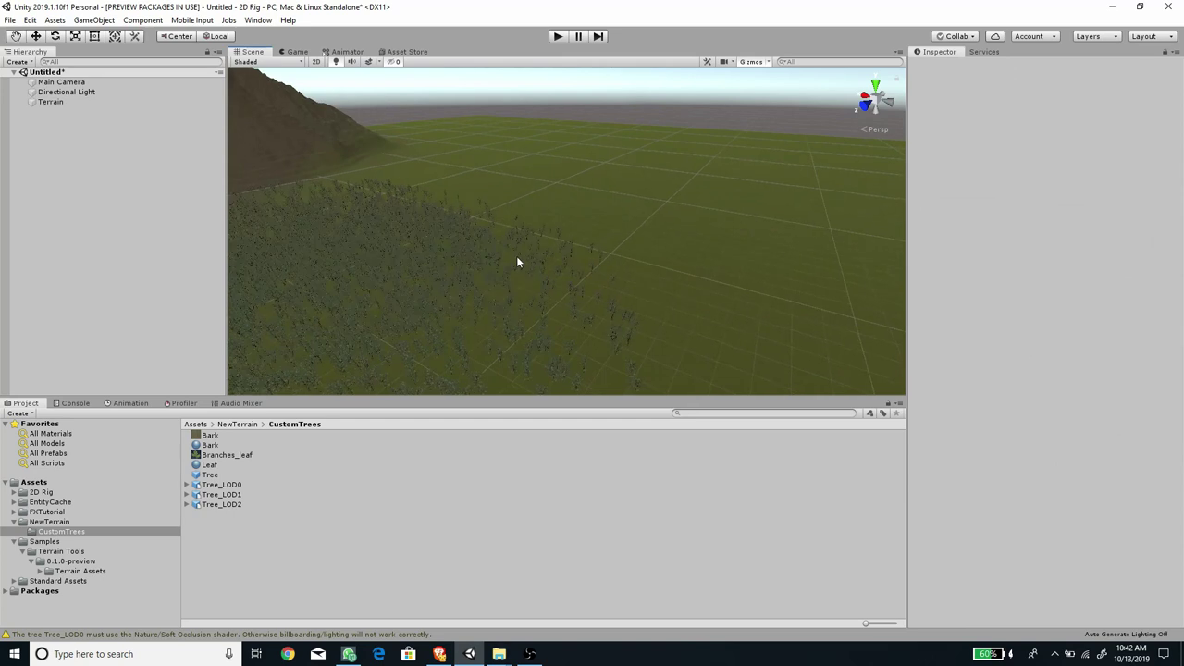
pyautogui.keyDown('alt'); pyautogui.moveTo(466, 232); pyautogui.dragTo(685, 74, button='right'); pyautogui.keyUp('alt')
pyautogui.moveTo(457, 234)
pyautogui.keyDown('alt'); pyautogui.mouseDown(button='right')
pyautogui.moveTo(512, 114)
pyautogui.moveTo(484, 193)
pyautogui.moveTo(534, 246)
pyautogui.moveTo(514, 239)
pyautogui.mouseUp(button='right'); pyautogui.keyUp('alt')
pyautogui.scroll(8, 561, 190)
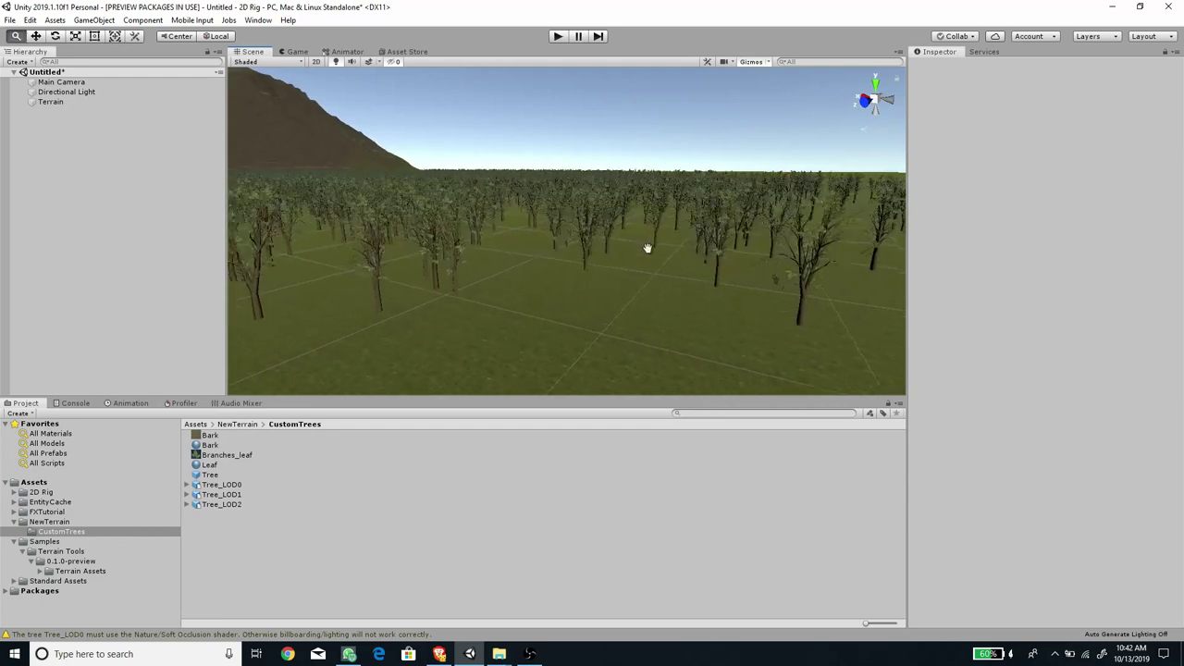
# Examine the forest's uniform tree heights from ground level and from the flat left-side view.
pyautogui.keyDown('alt'); pyautogui.moveTo(678, 238); pyautogui.dragTo(703, 227, button='right'); pyautogui.keyUp('alt')
pyautogui.moveTo(468, 277)
pyautogui.keyDown('alt'); pyautogui.mouseDown(button='right')
pyautogui.moveTo(592, 227)
pyautogui.moveTo(447, 286)
pyautogui.moveTo(646, 205)
pyautogui.mouseUp(button='right'); pyautogui.keyUp('alt')
pyautogui.keyDown('alt'); pyautogui.moveTo(646, 204); pyautogui.dragTo(826, 95); pyautogui.keyUp('alt')
pyautogui.click(887, 99)
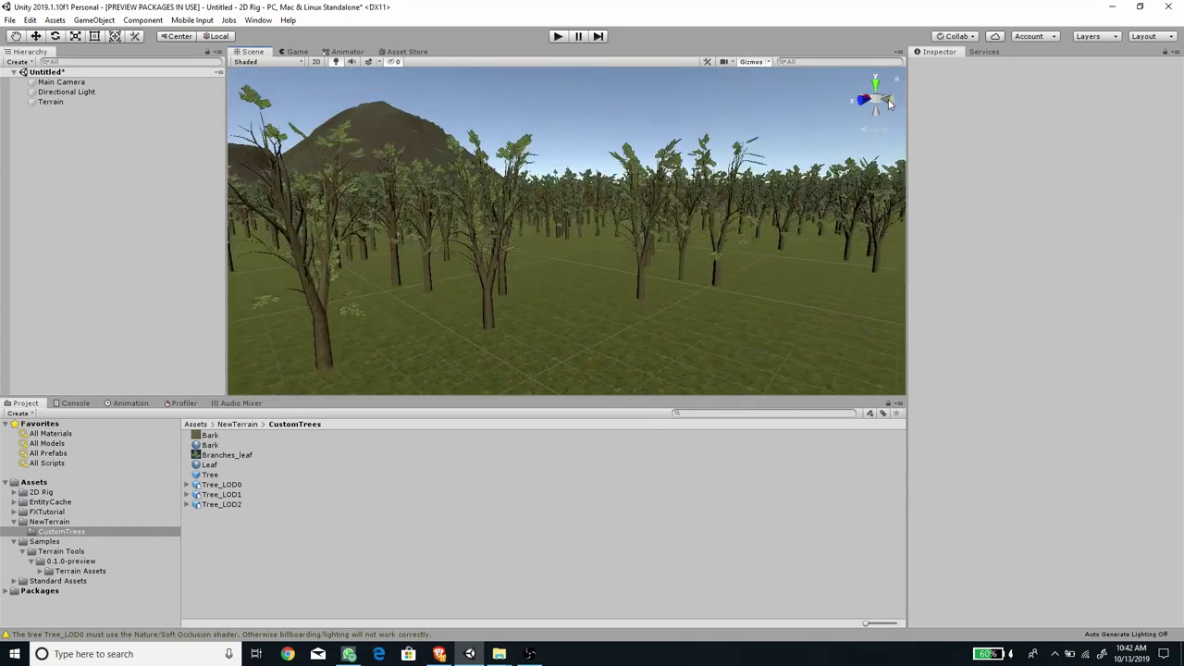
pyautogui.click(889, 103)
pyautogui.scroll(-5, 609, 250)
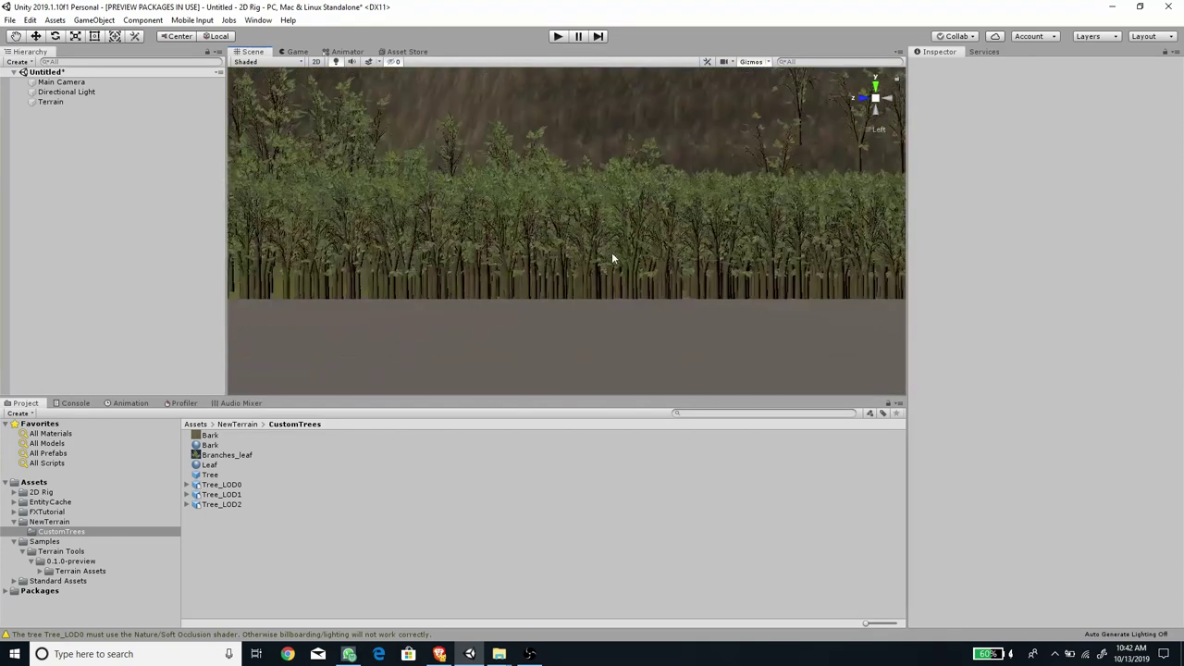
pyautogui.scroll(-8, 589, 243)
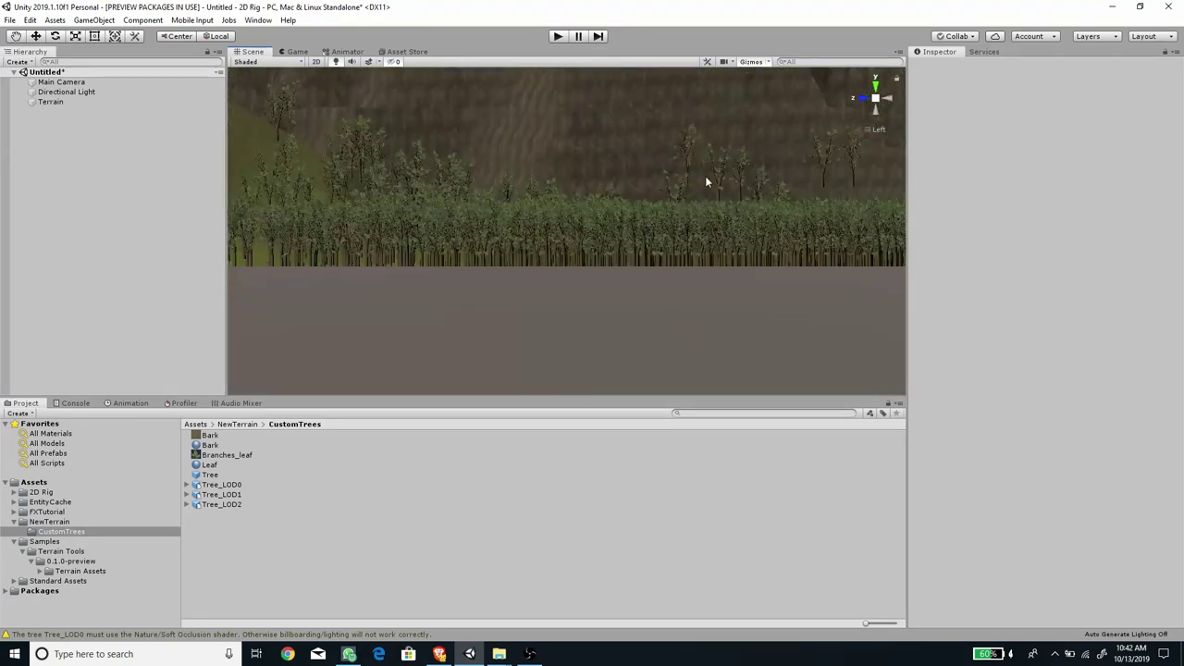
# Widen the terrain's random tree height range and paint more Tree prefab trees over the flat ground around the forest.
pyautogui.click(717, 199)
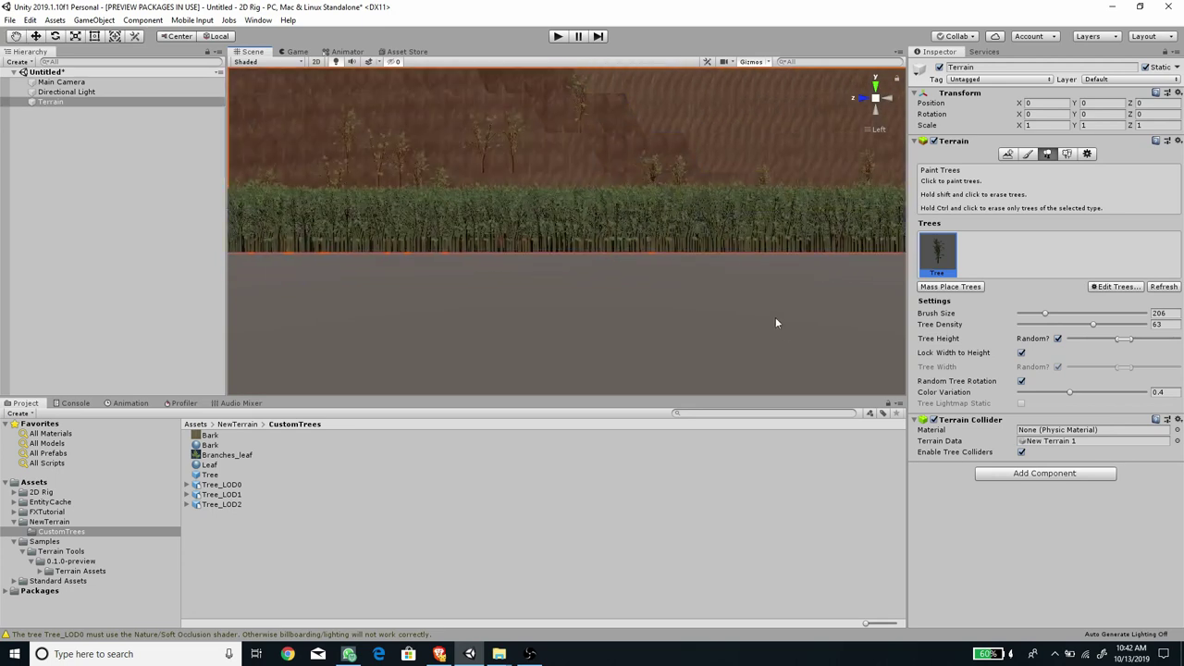
pyautogui.scroll(5, 521, 304)
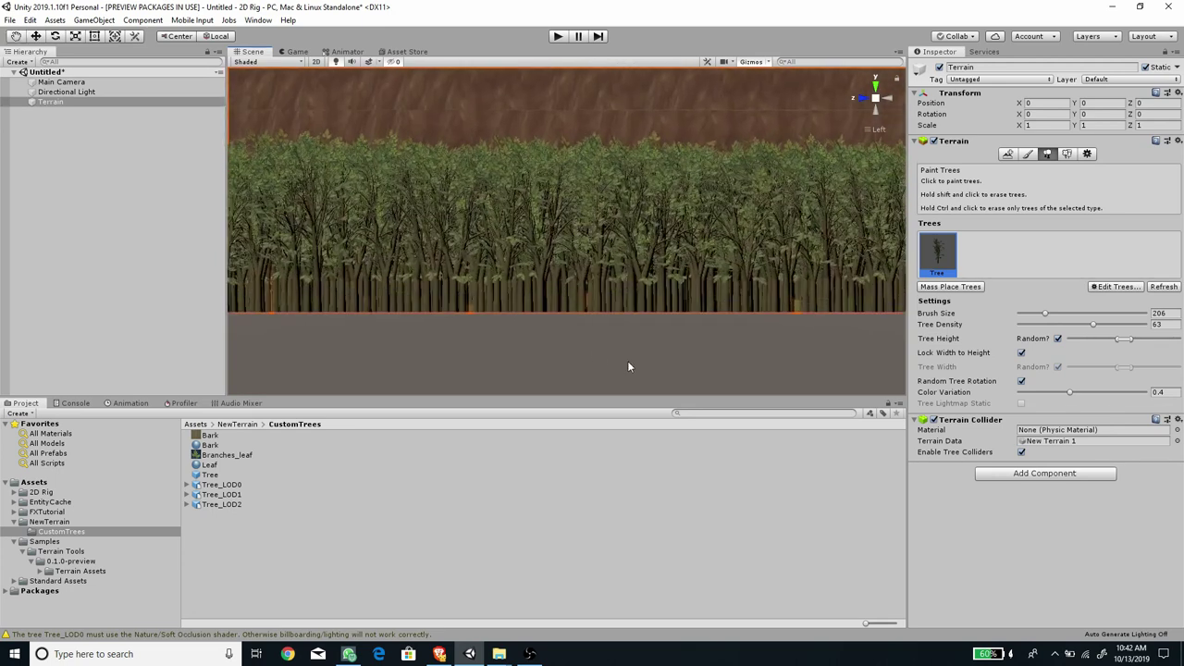
pyautogui.scroll(-3, 553, 302)
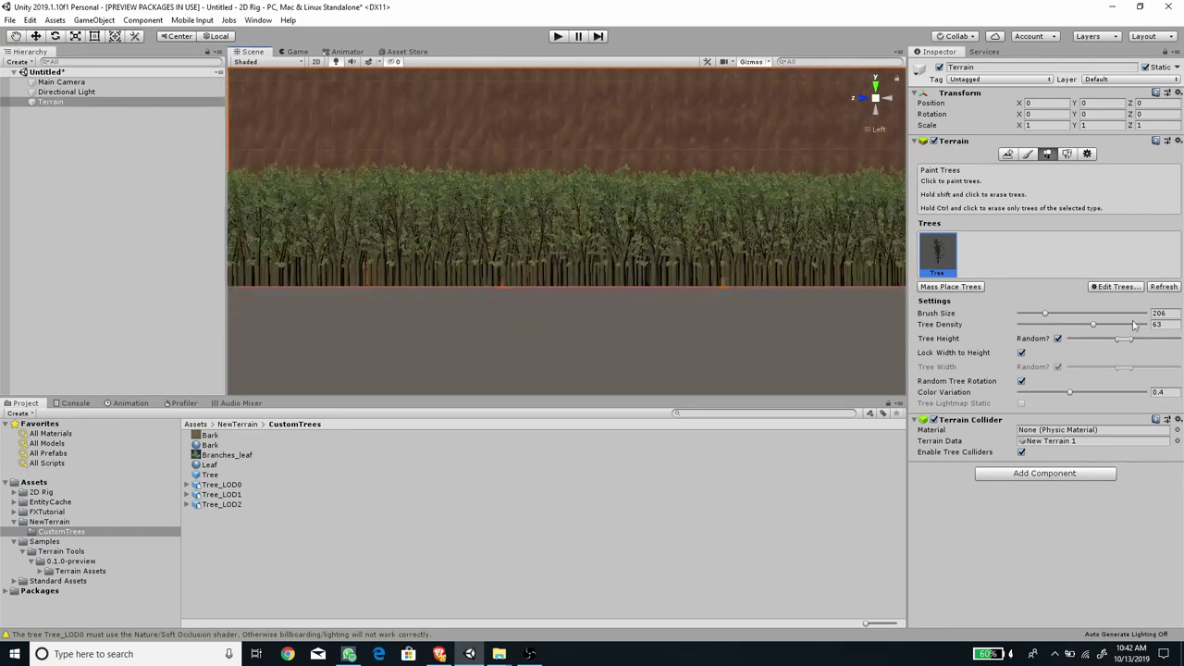
pyautogui.moveTo(1120, 339)
pyautogui.mouseDown()
pyautogui.moveTo(1110, 340)
pyautogui.moveTo(1136, 339)
pyautogui.mouseUp()
pyautogui.scroll(-1, 664, 288)
pyautogui.moveTo(665, 292)
pyautogui.keyDown('alt'); pyautogui.mouseDown()
pyautogui.moveTo(624, 185)
pyautogui.moveTo(603, 269)
pyautogui.moveTo(599, 257)
pyautogui.mouseUp(); pyautogui.keyUp('alt')
pyautogui.scroll(-10, 600, 258)
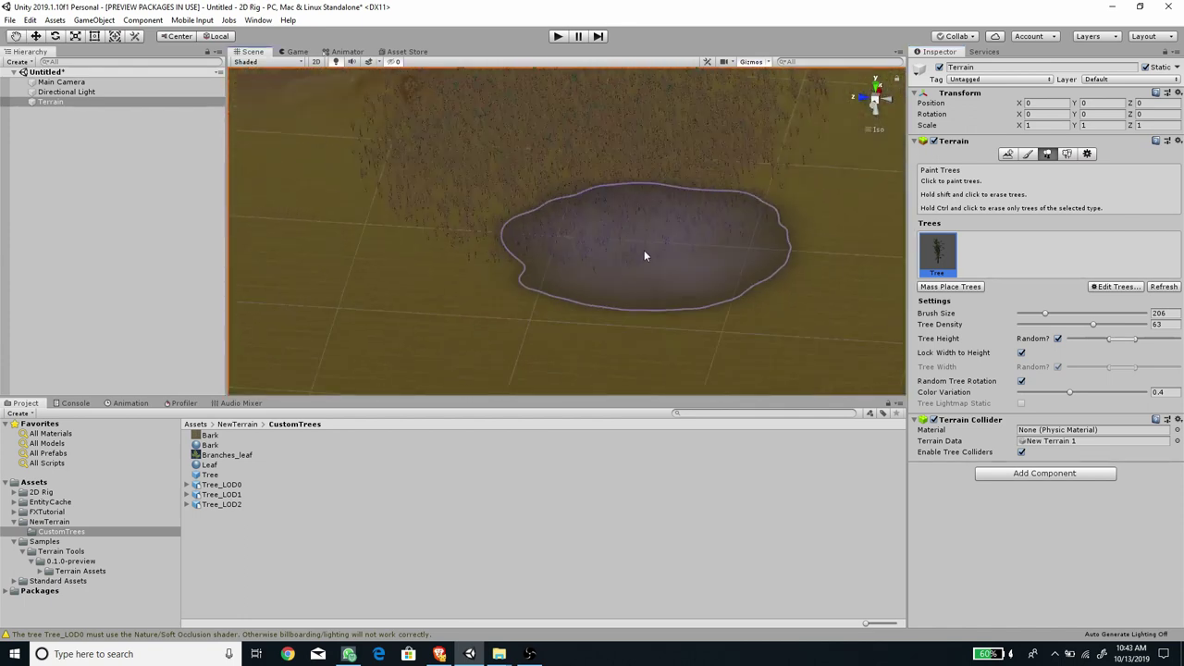
pyautogui.moveTo(637, 305)
pyautogui.keyDown('shift'); pyautogui.mouseDown()
pyautogui.moveTo(542, 233)
pyautogui.moveTo(717, 248)
pyautogui.moveTo(650, 254)
pyautogui.moveTo(604, 288)
pyautogui.moveTo(693, 251)
pyautogui.mouseUp(); pyautogui.keyUp('shift')
pyautogui.click(629, 260)
# Examine the height variation of the newly painted trees up close, from the left side and in perspective.
pyautogui.click(872, 108)
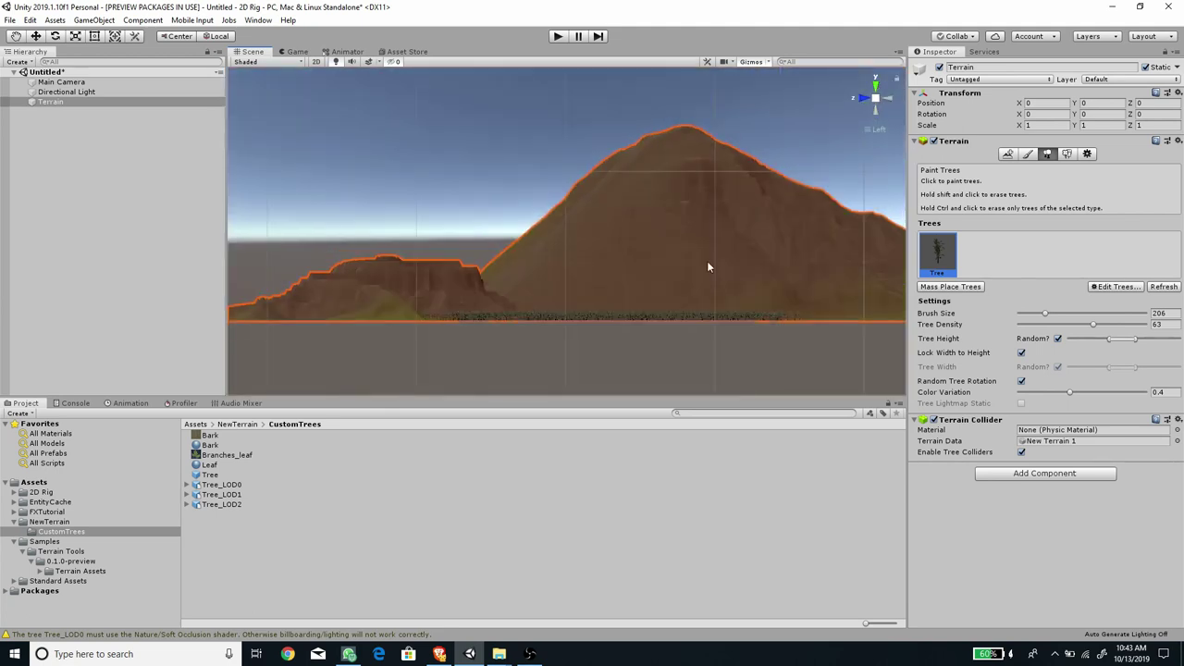
pyautogui.scroll(6, 681, 282)
pyautogui.moveTo(668, 293); pyautogui.dragTo(657, 152, button='middle')
pyautogui.scroll(10, 623, 268)
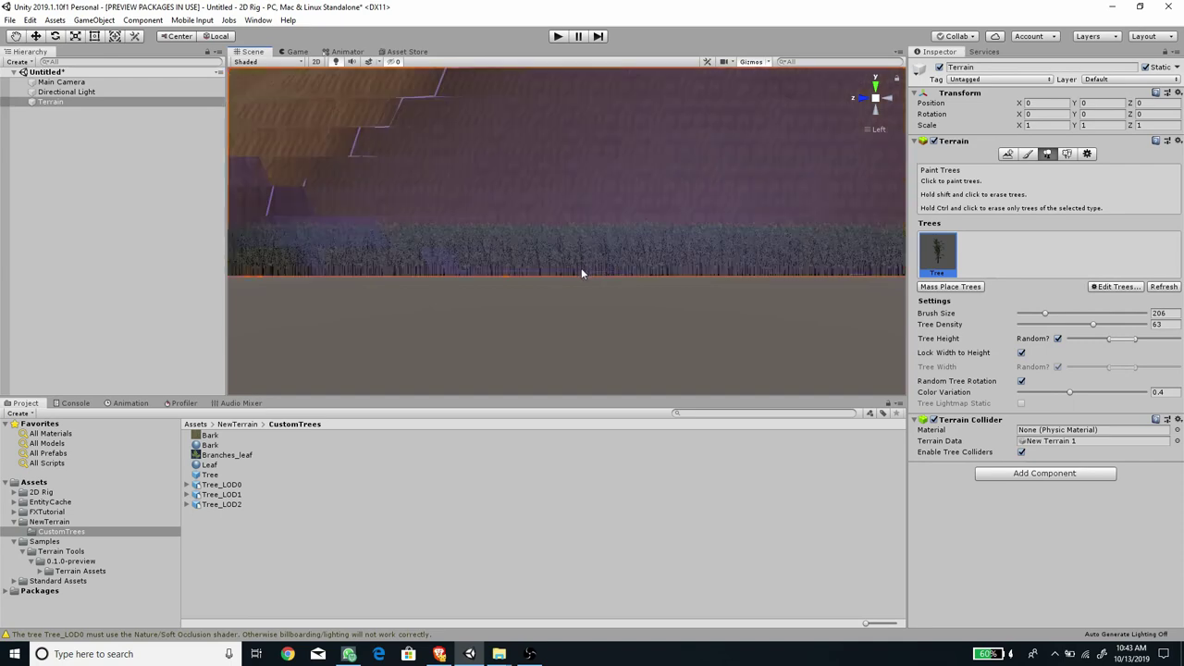
pyautogui.scroll(10, 569, 287)
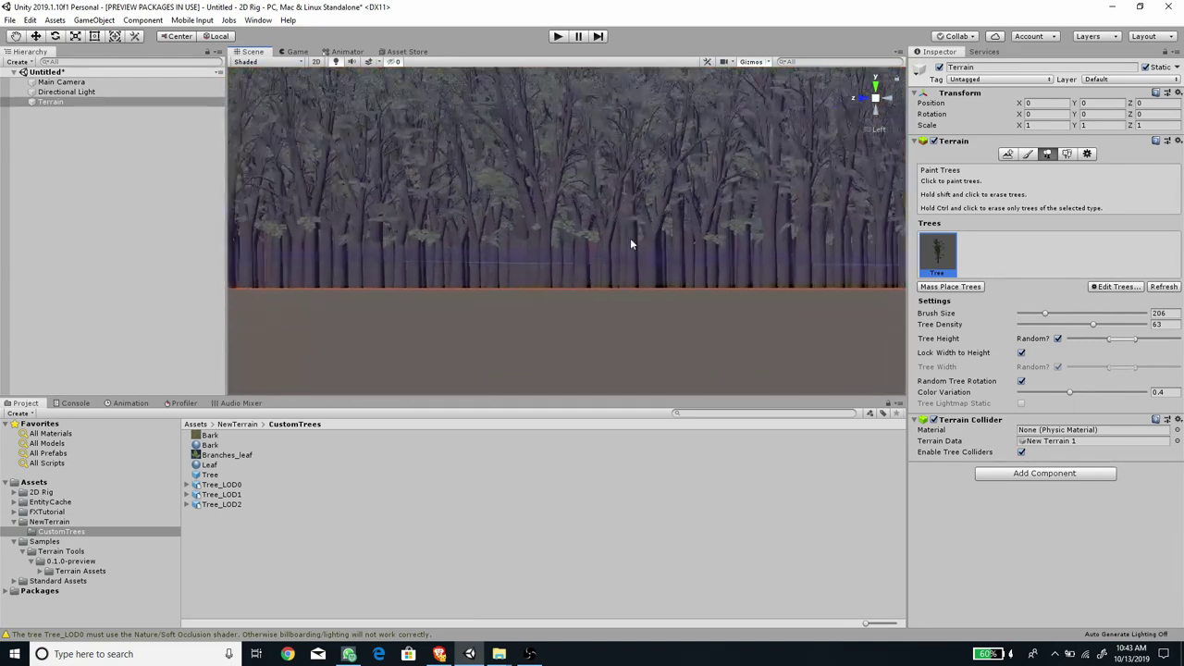
pyautogui.moveTo(621, 225); pyautogui.dragTo(647, 361, button='middle')
pyautogui.moveTo(673, 153); pyautogui.dragTo(857, 238, button='middle')
pyautogui.moveTo(592, 259); pyautogui.dragTo(768, 284, button='middle')
pyautogui.moveTo(439, 216); pyautogui.dragTo(551, 224, button='middle')
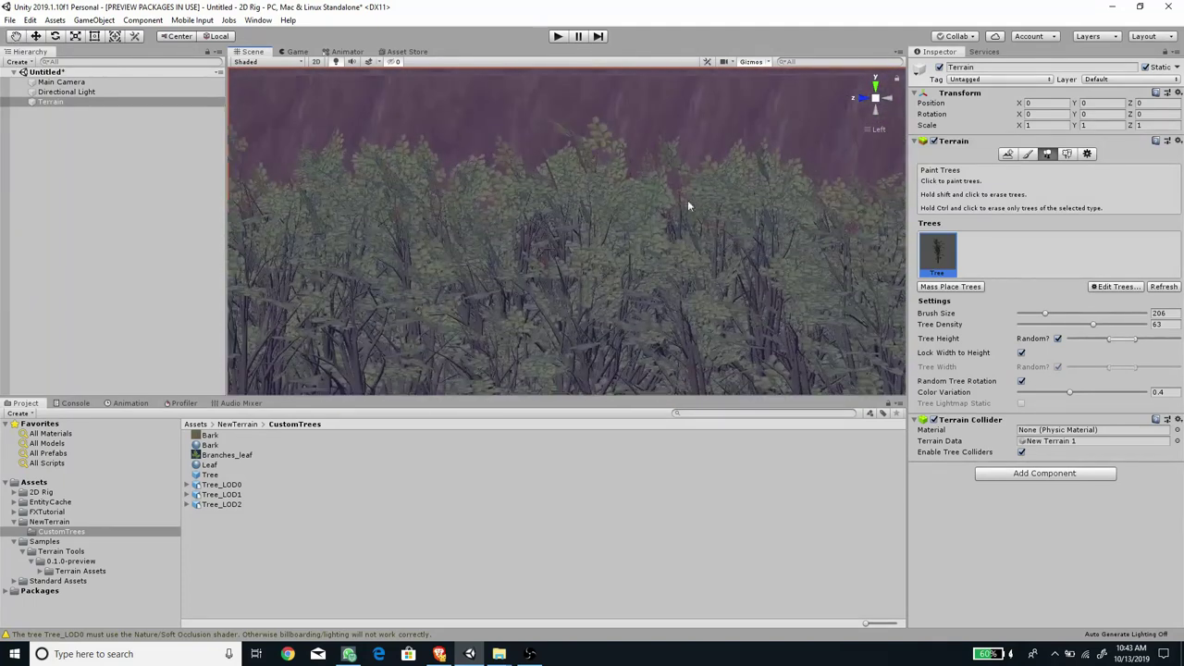
pyautogui.scroll(-4, 533, 243)
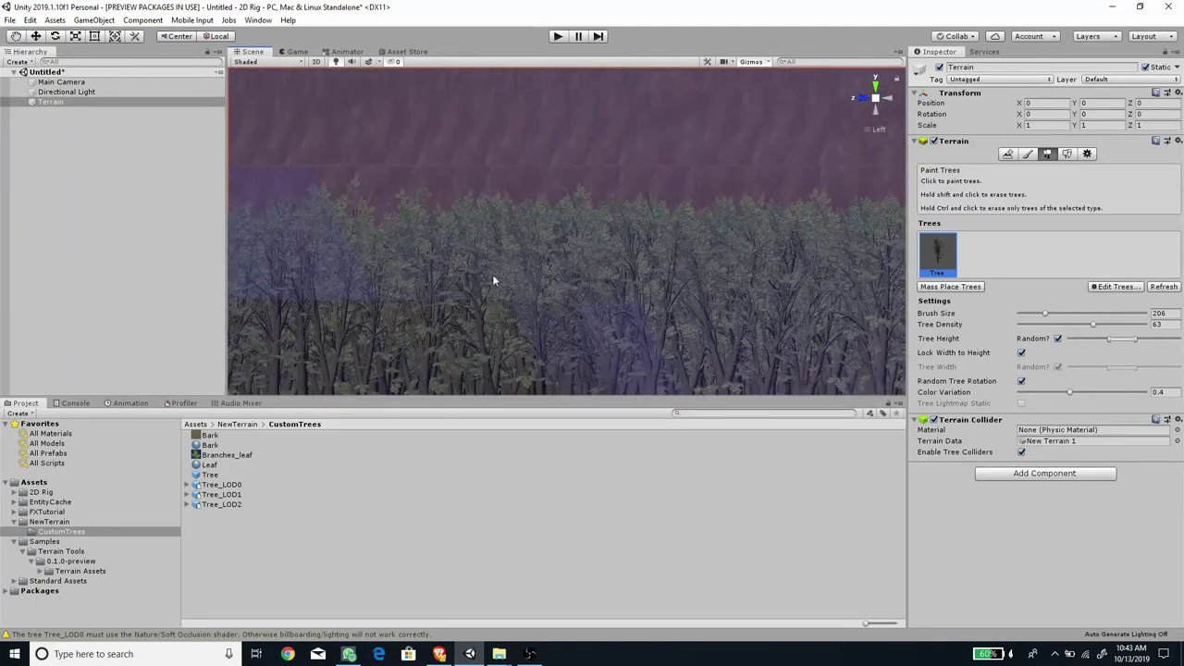
pyautogui.scroll(5, 798, 135)
pyautogui.scroll(-3, 799, 139)
pyautogui.moveTo(798, 138); pyautogui.dragTo(624, 212, button='right')
pyautogui.scroll(2, 647, 256)
pyautogui.moveTo(648, 256); pyautogui.dragTo(755, 248, button='right')
pyautogui.keyDown('alt'); pyautogui.moveTo(754, 248); pyautogui.dragTo(597, 222); pyautogui.keyUp('alt')
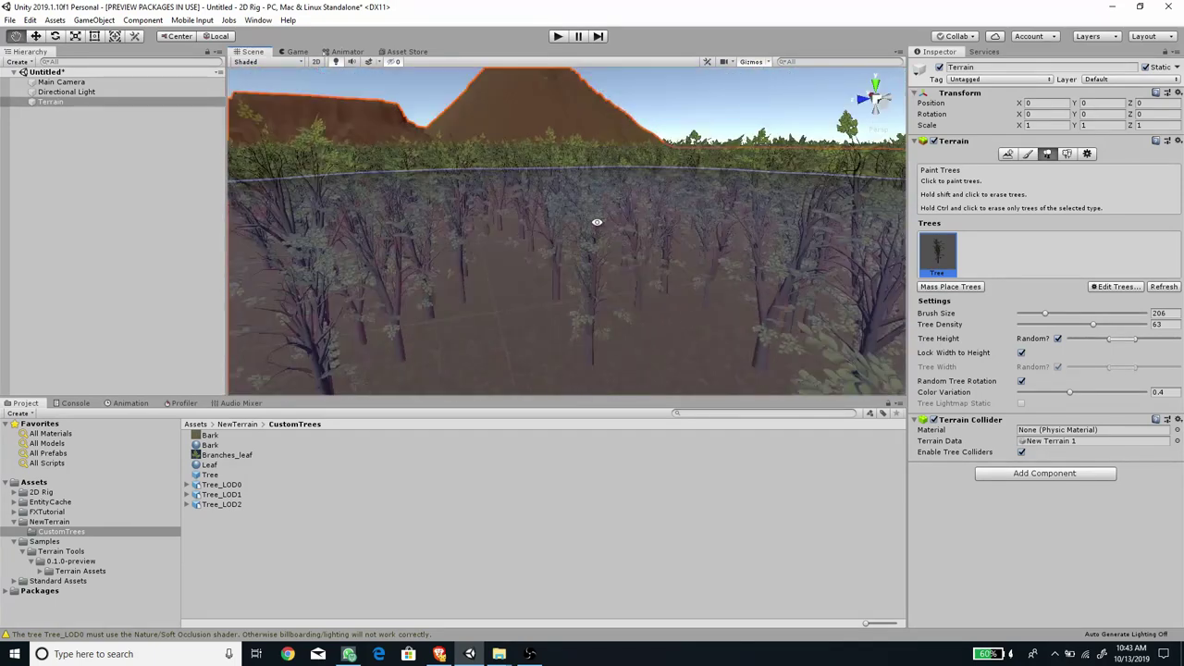
# Align the Main Camera with the current Scene view of the forest and display the result in the Game view.
pyautogui.click(712, 116)
pyautogui.click(61, 81)
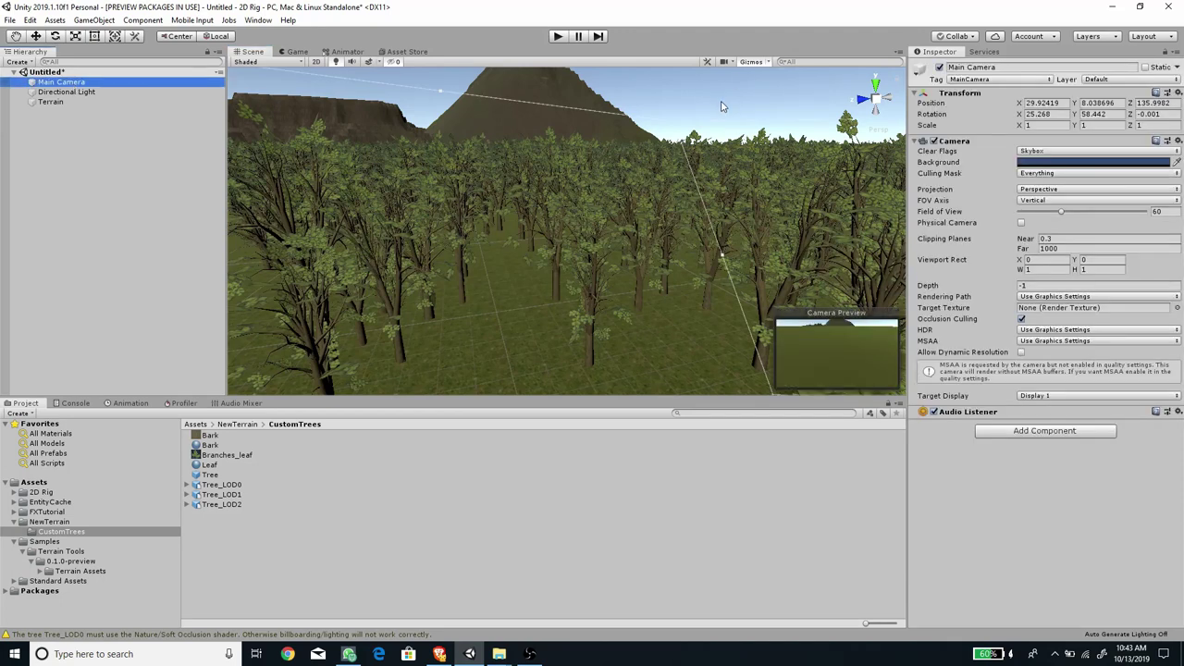
pyautogui.click(90, 131)
pyautogui.click(85, 84)
pyautogui.hotkey('ctrl', 'shift', 'f')
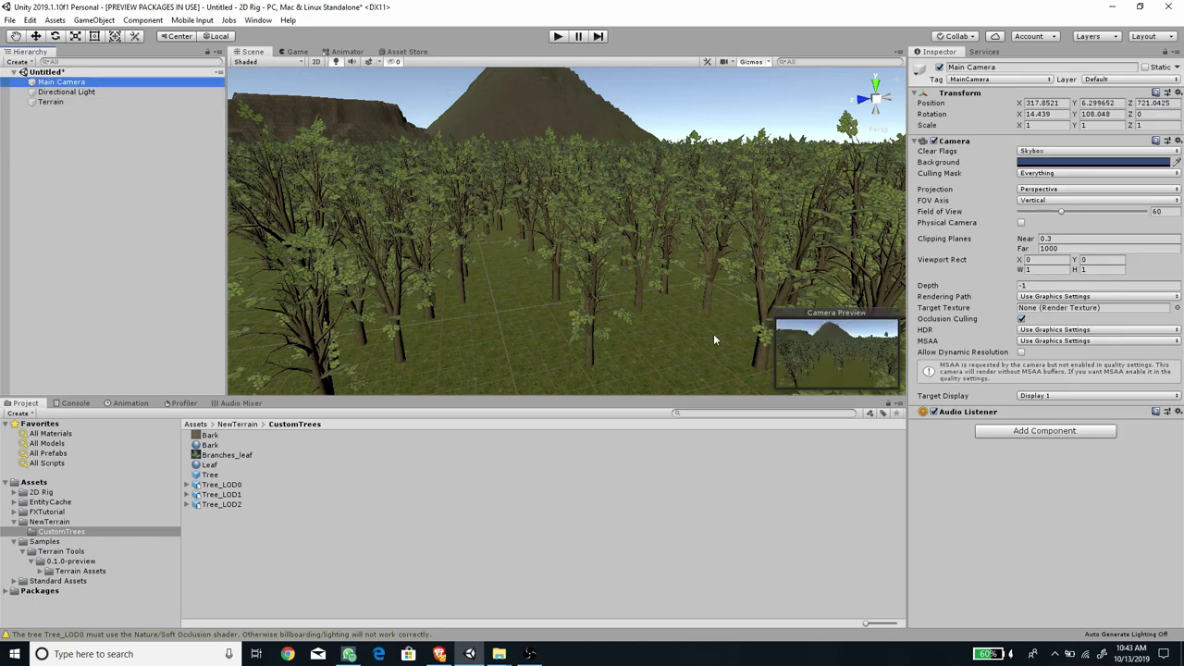
pyautogui.click(294, 51)
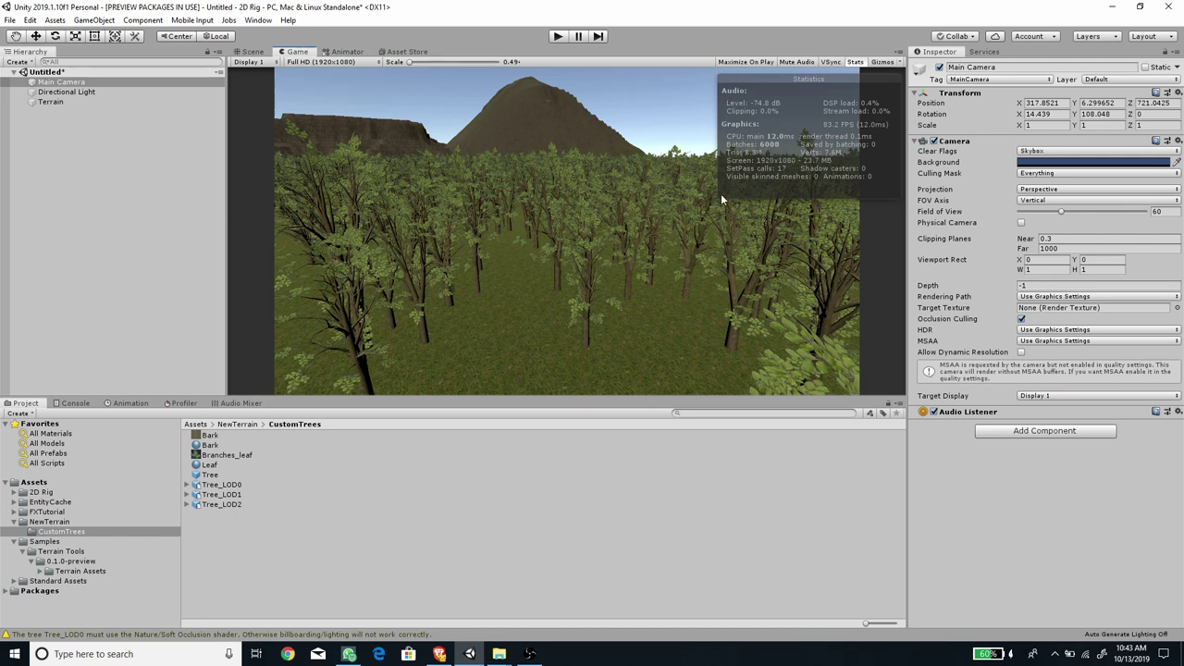
# Inspect the Bark and Leaf materials and the remapped material assignments of the Tree_LOD0 model.
pyautogui.click(210, 445)
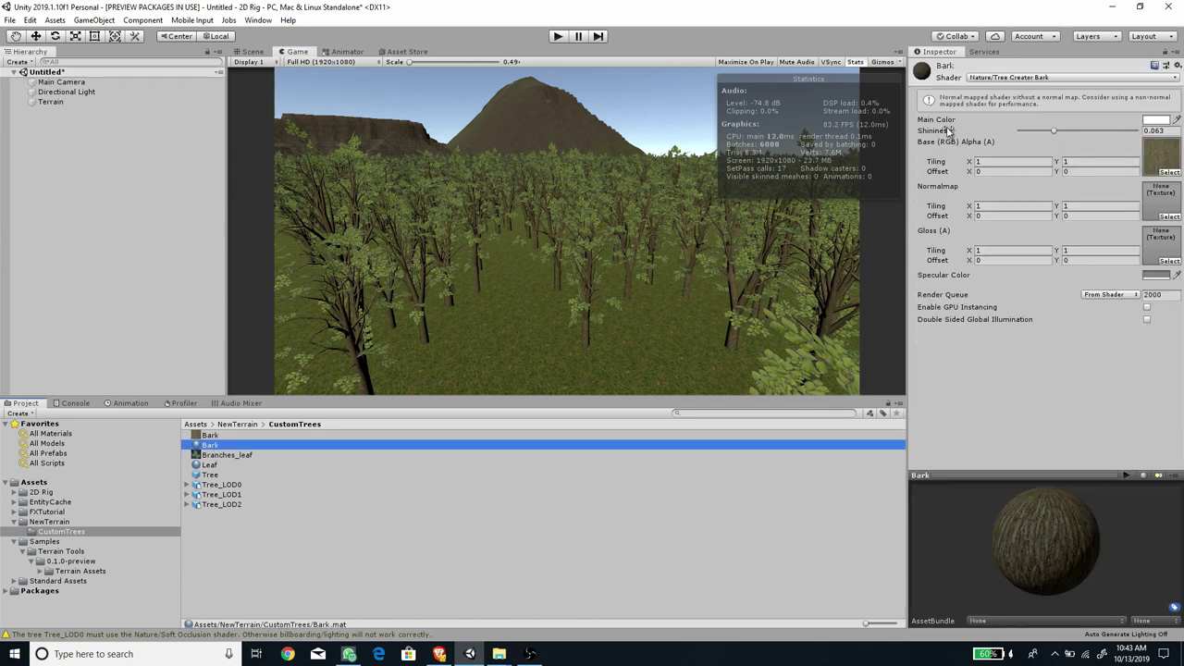
pyautogui.click(212, 463)
pyautogui.press('Up')
pyautogui.click(207, 465)
pyautogui.click(222, 487)
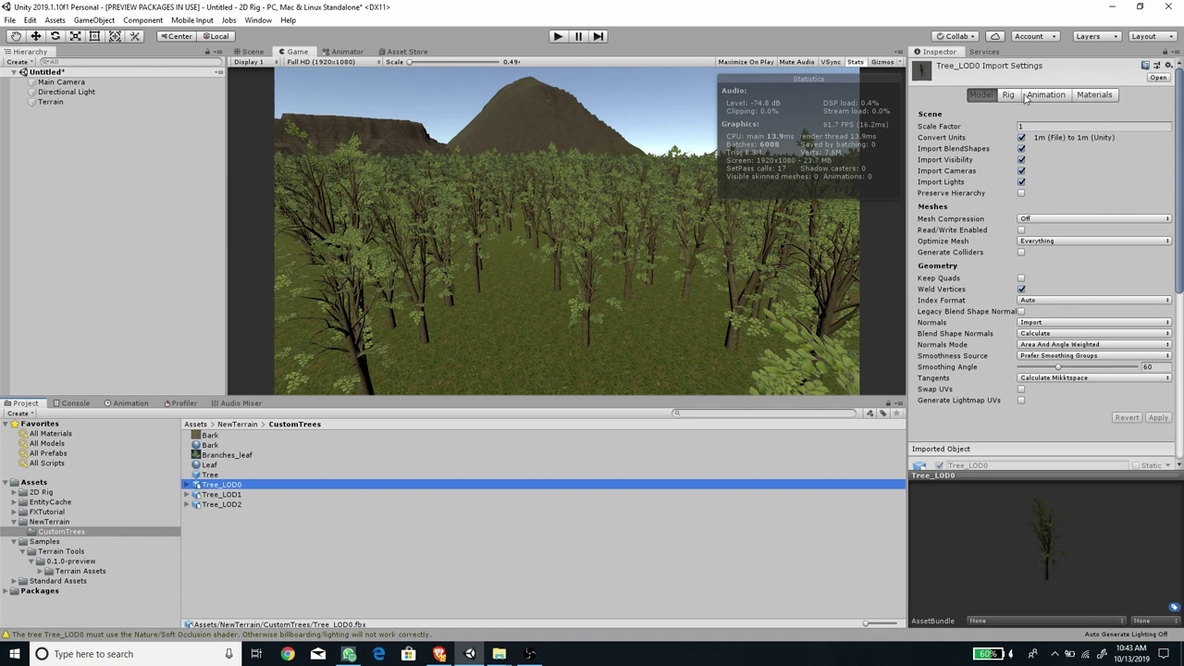
pyautogui.click(1107, 96)
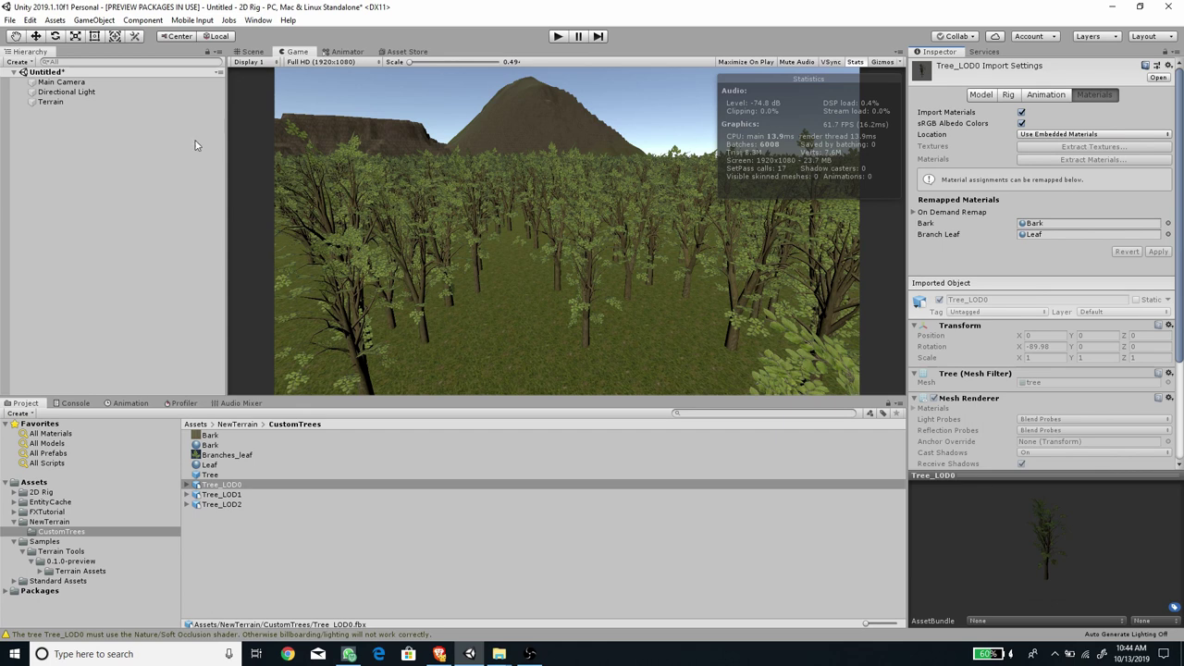
# Enable GPU instancing on both the Bark and Leaf materials.
pyautogui.click(211, 444)
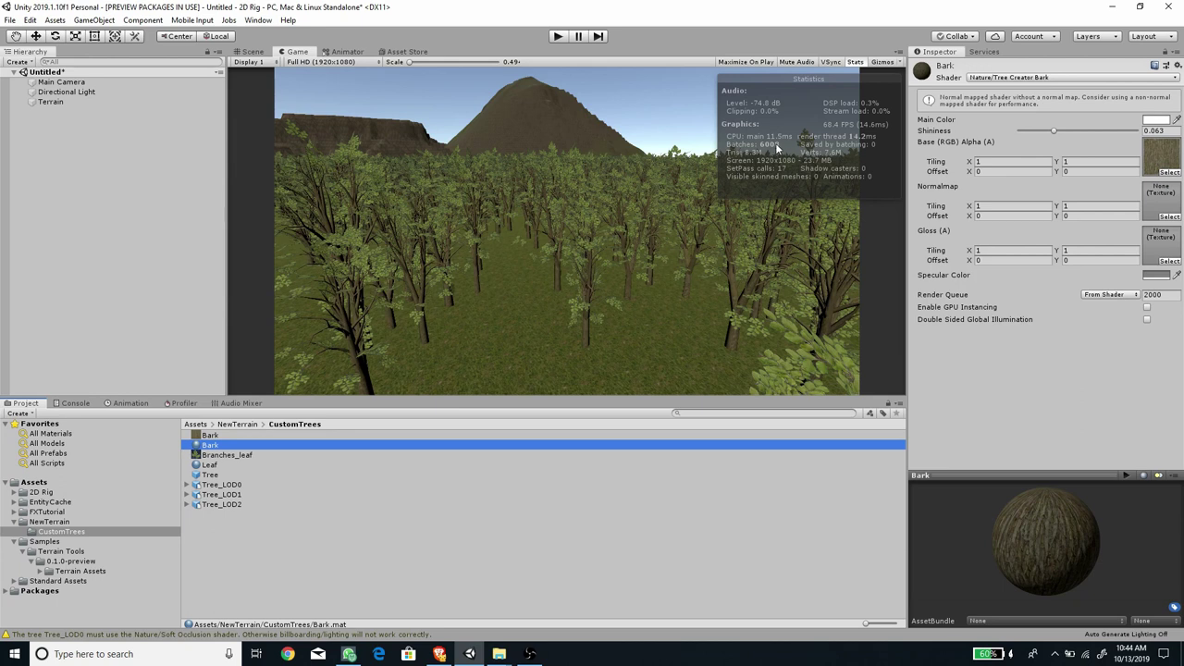
pyautogui.click(1146, 309)
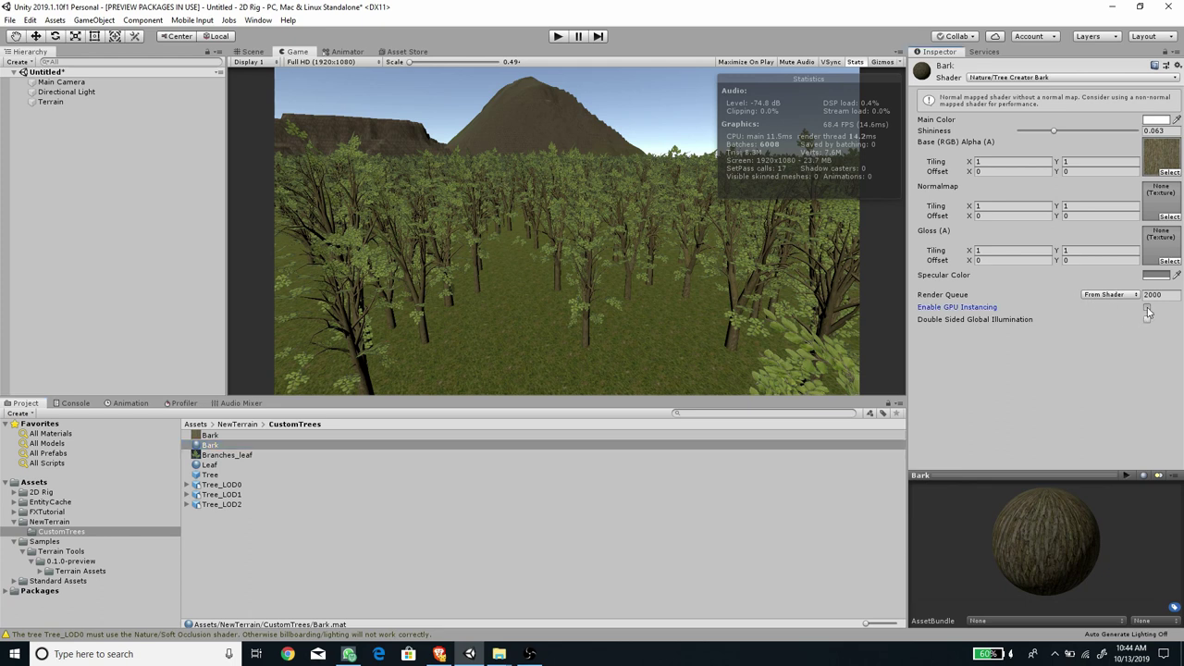
pyautogui.click(853, 161)
pyautogui.click(215, 465)
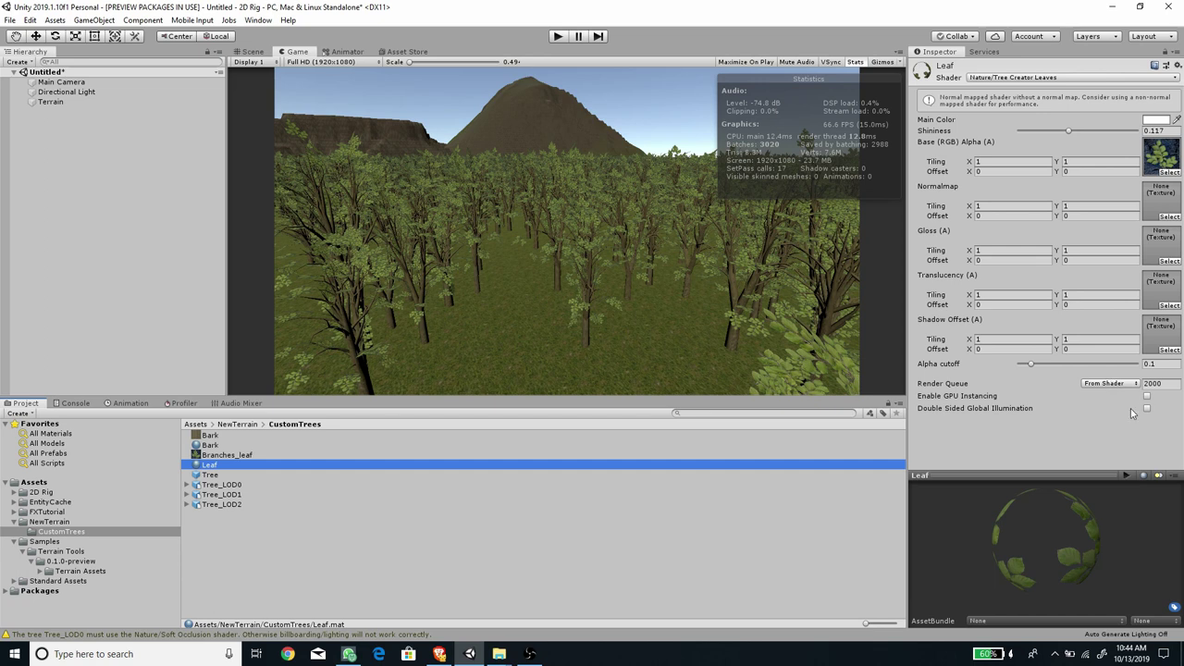
pyautogui.click(1147, 398)
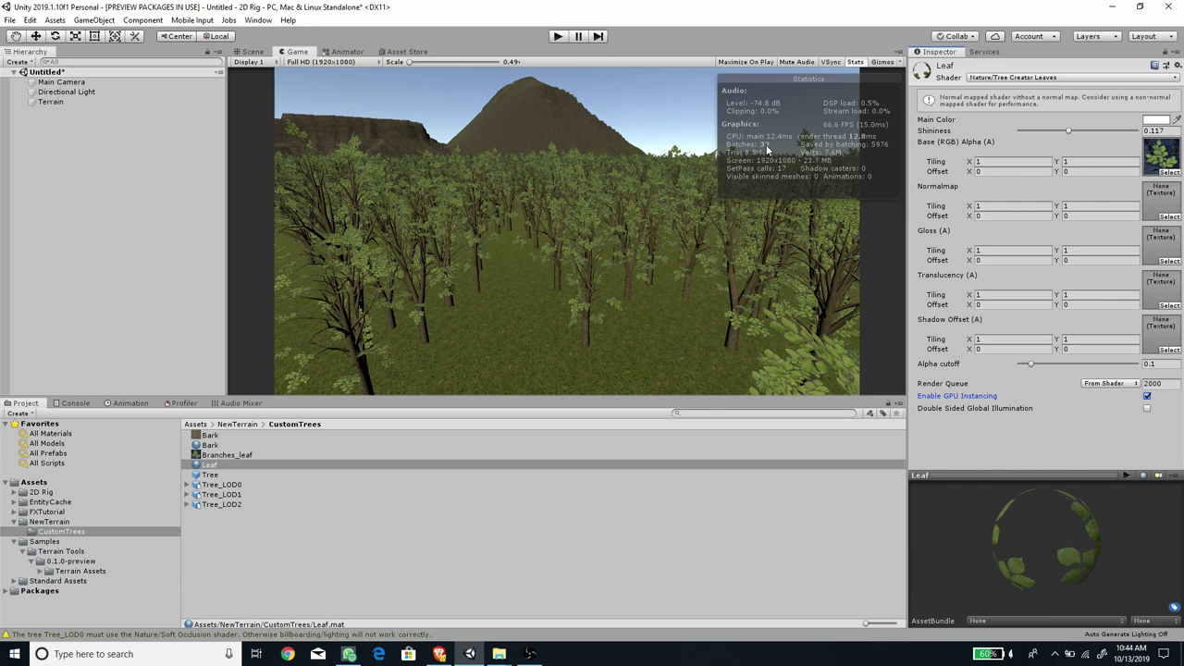
# Assign the Standard shader to the Bark and Leaf materials together and deselect them.
pyautogui.keyDown('ctrl'); pyautogui.click(209, 445); pyautogui.keyUp('ctrl')
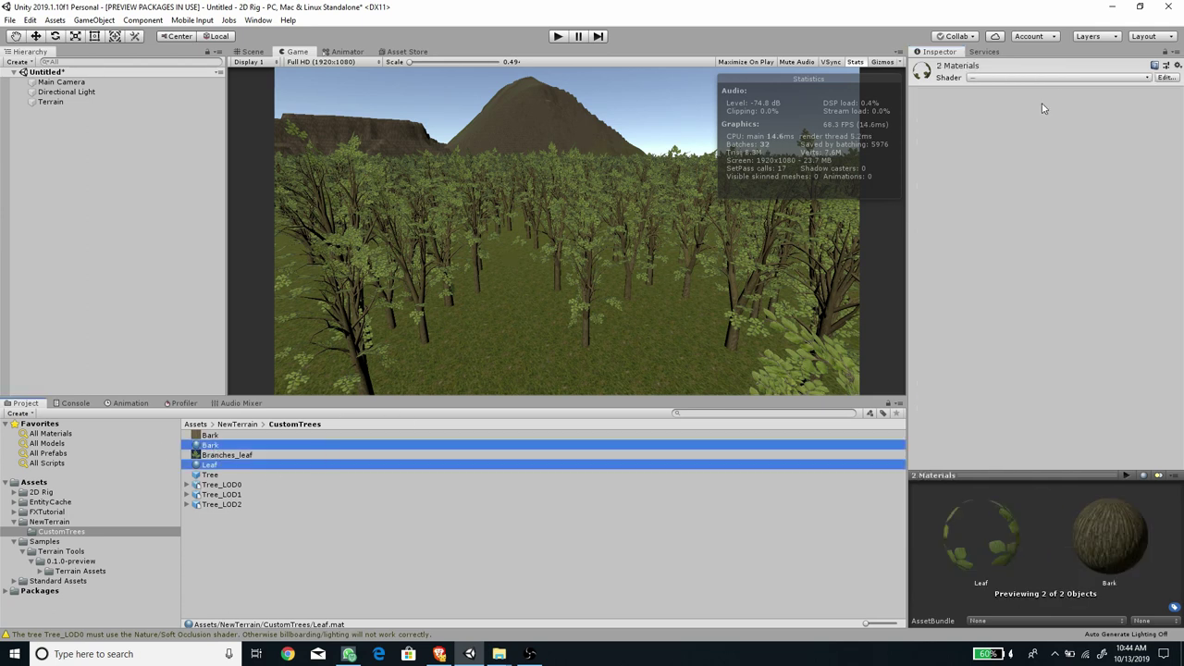
pyautogui.click(992, 78)
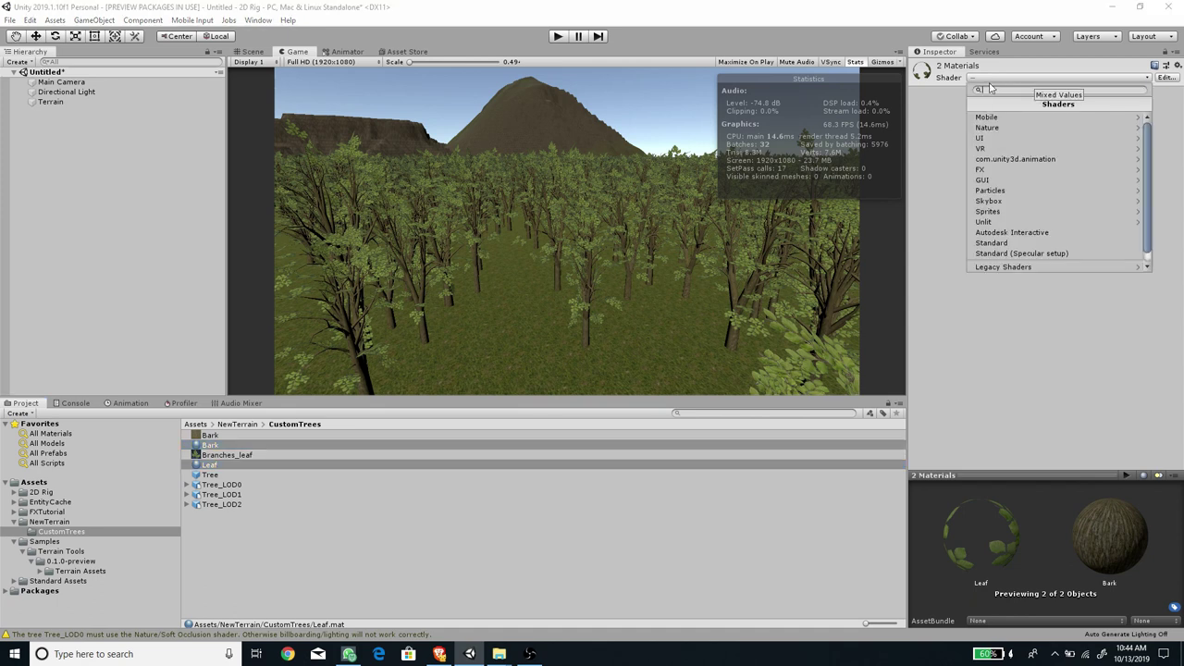
pyautogui.click(994, 242)
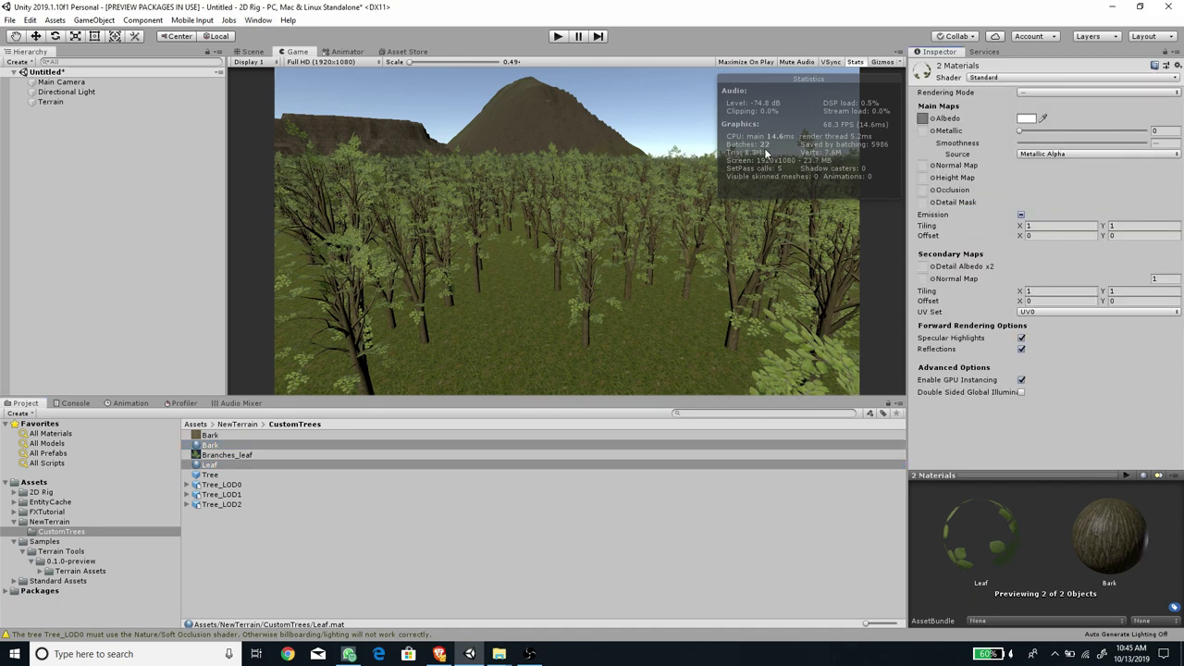
pyautogui.click(288, 570)
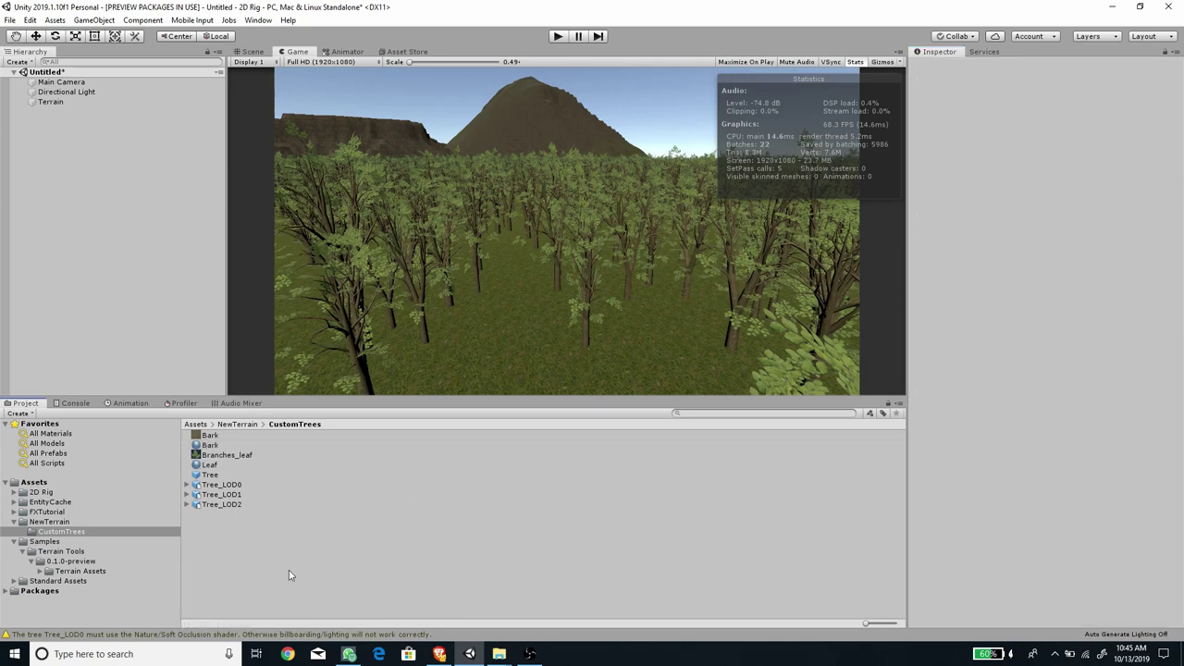
# Try the Cutout rendering mode on the Leaf material and set it back to Fade.
pyautogui.click(212, 465)
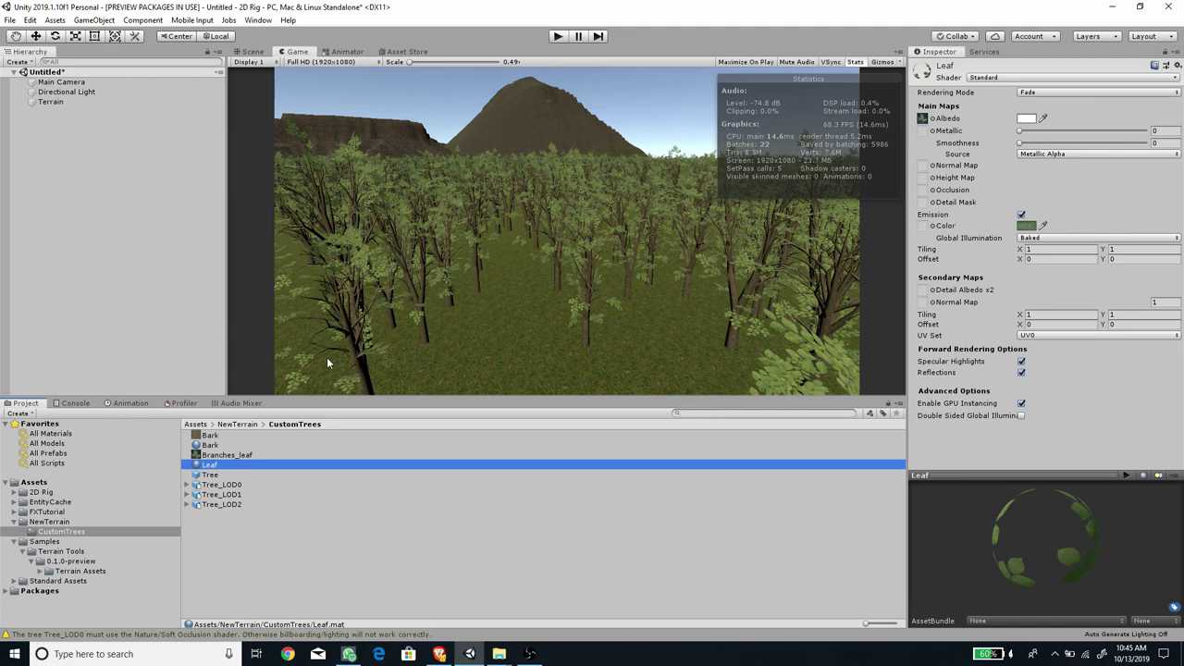
pyautogui.click(1040, 93)
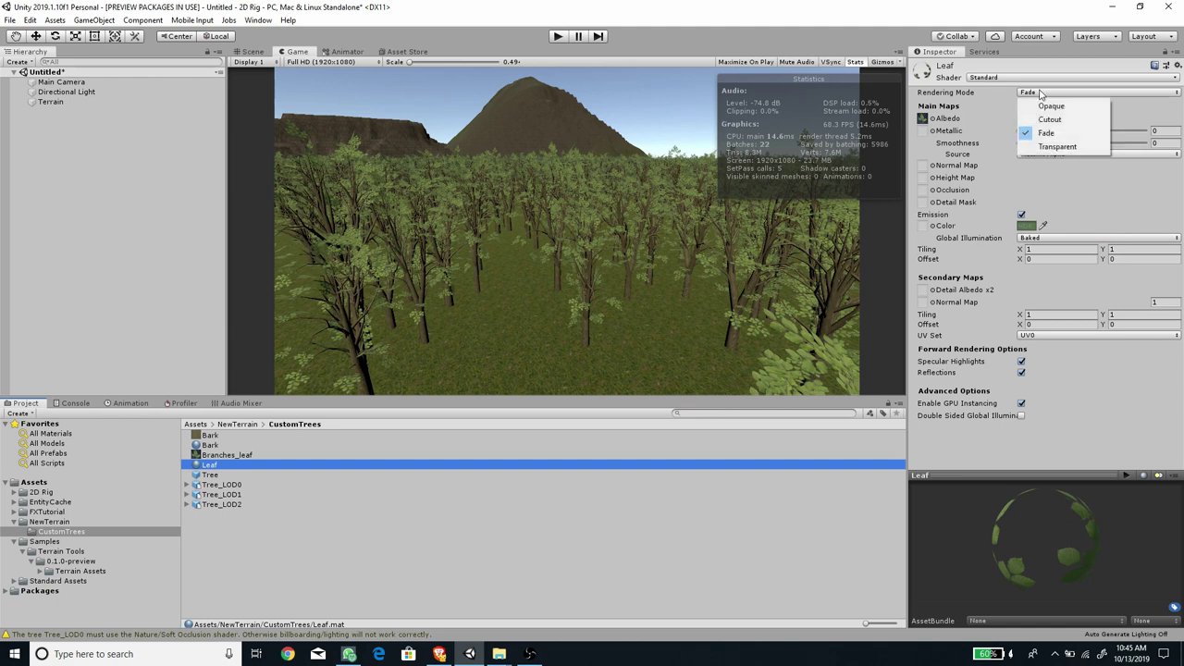
pyautogui.click(1050, 119)
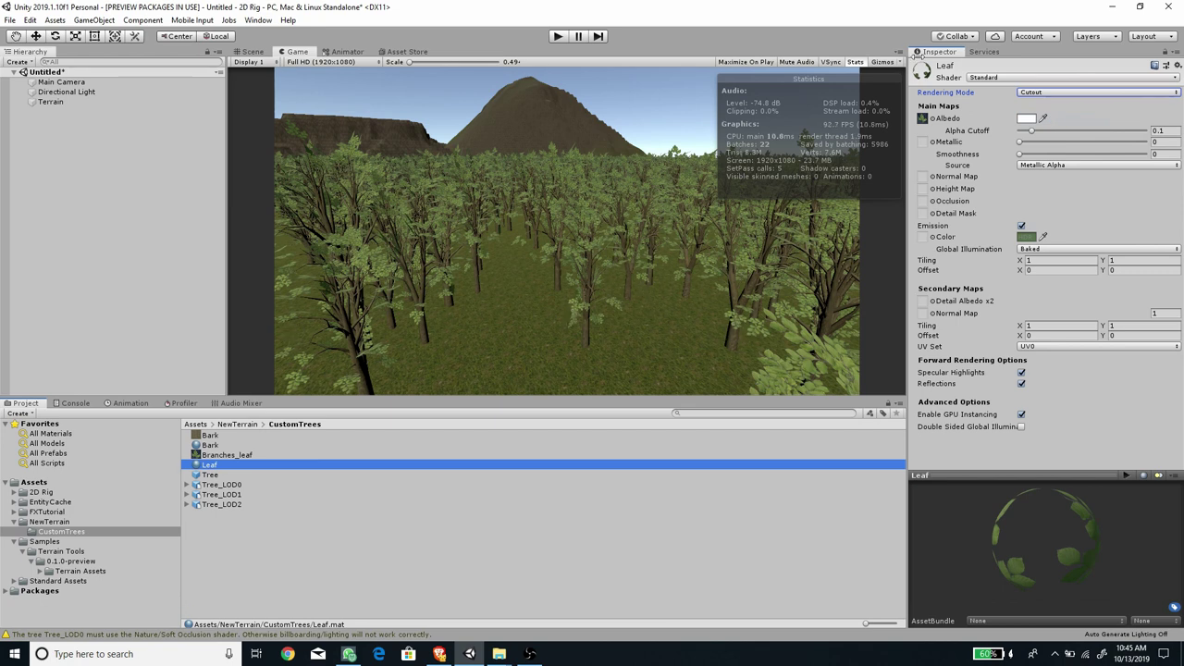
pyautogui.click(1041, 92)
pyautogui.click(1048, 134)
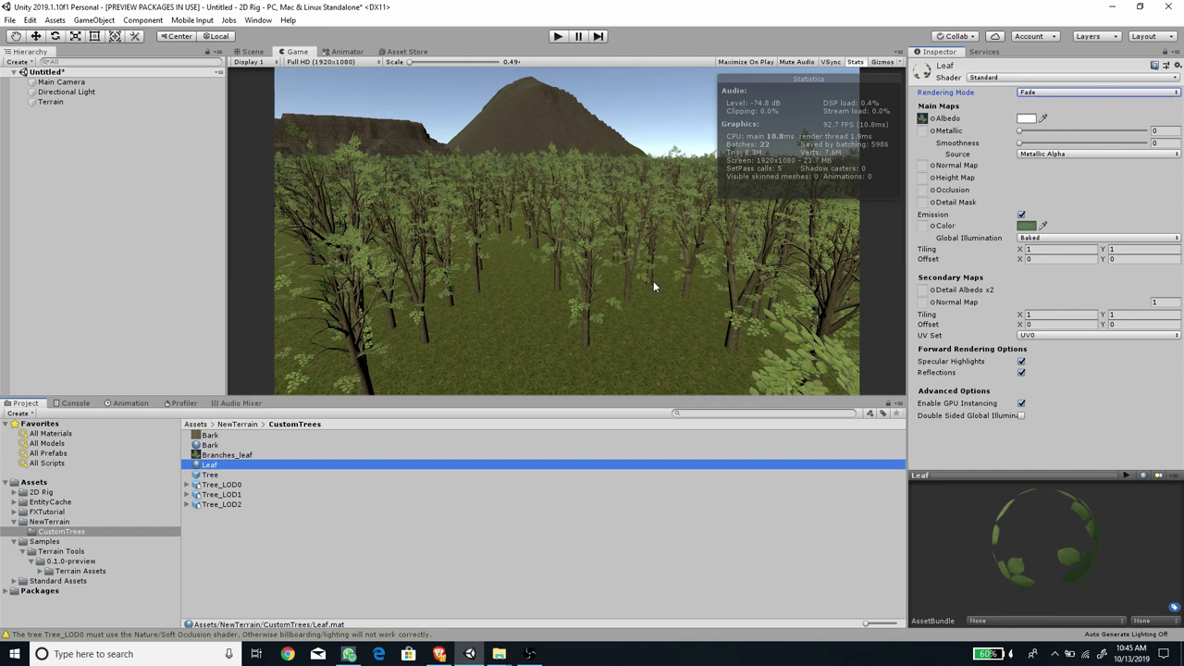
# Check the Leaf material's emission colour and compare the trees with emission switched off and back on.
pyautogui.click(1029, 228)
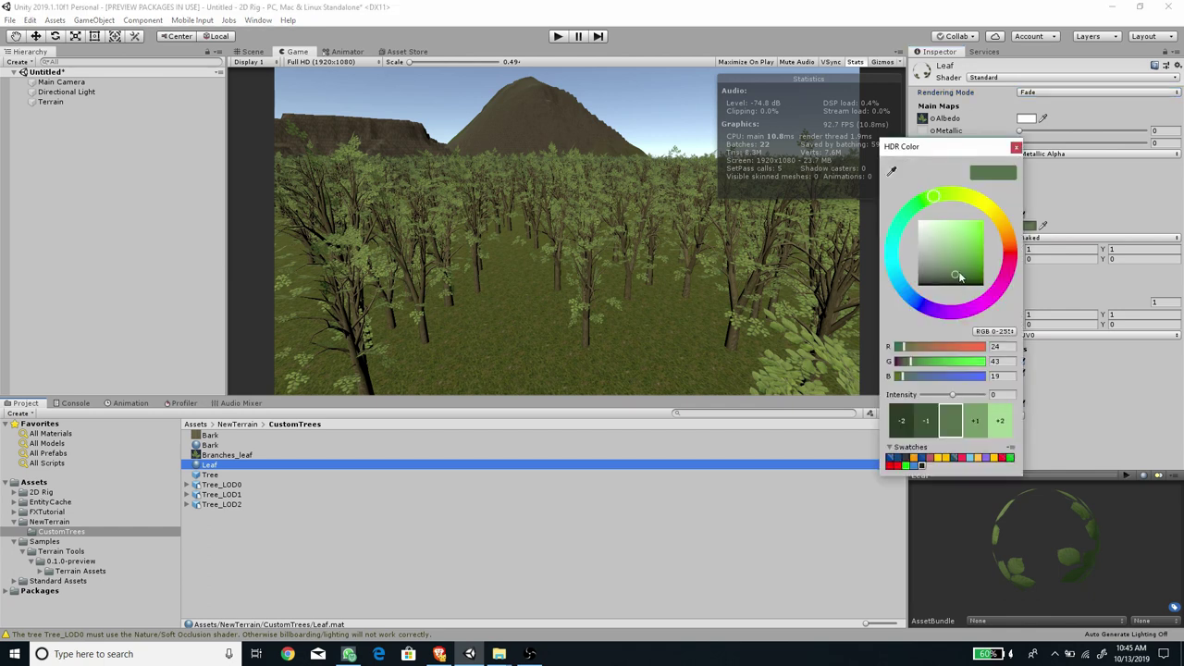
pyautogui.click(1017, 147)
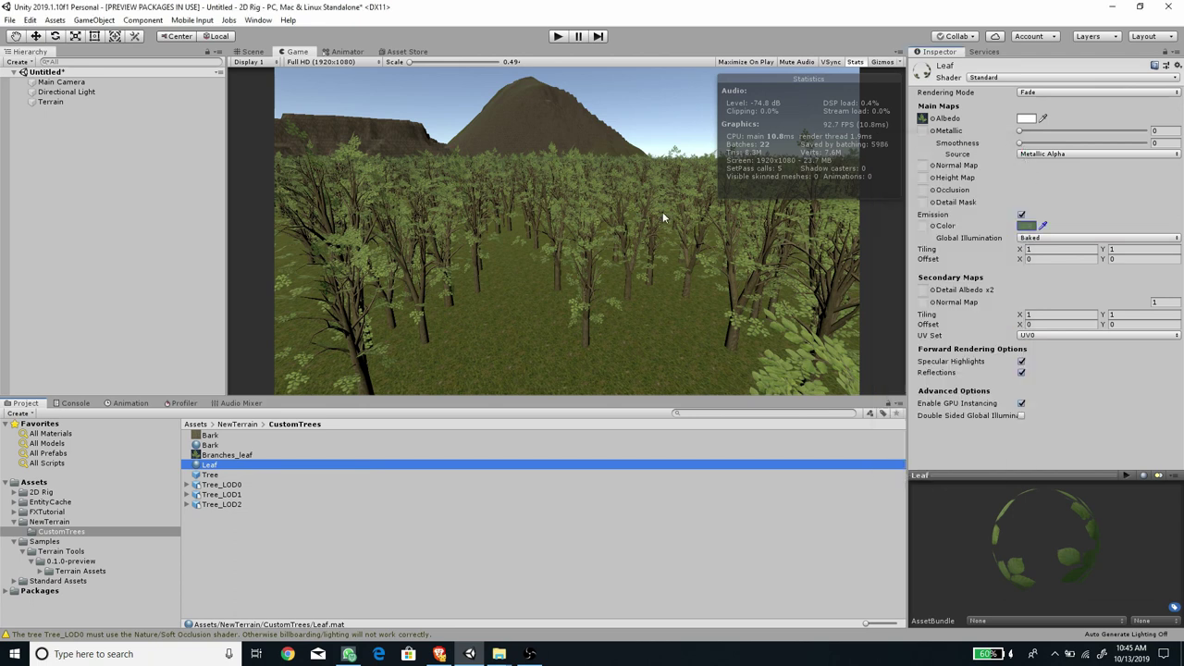
pyautogui.click(1022, 214)
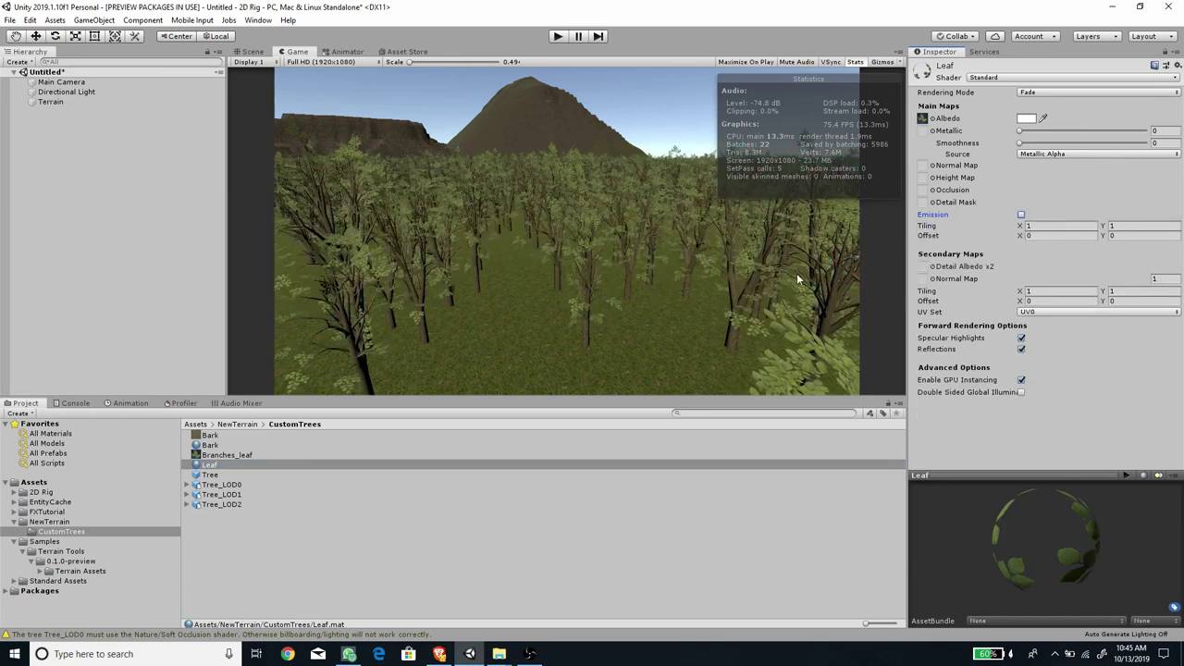
pyautogui.click(1022, 215)
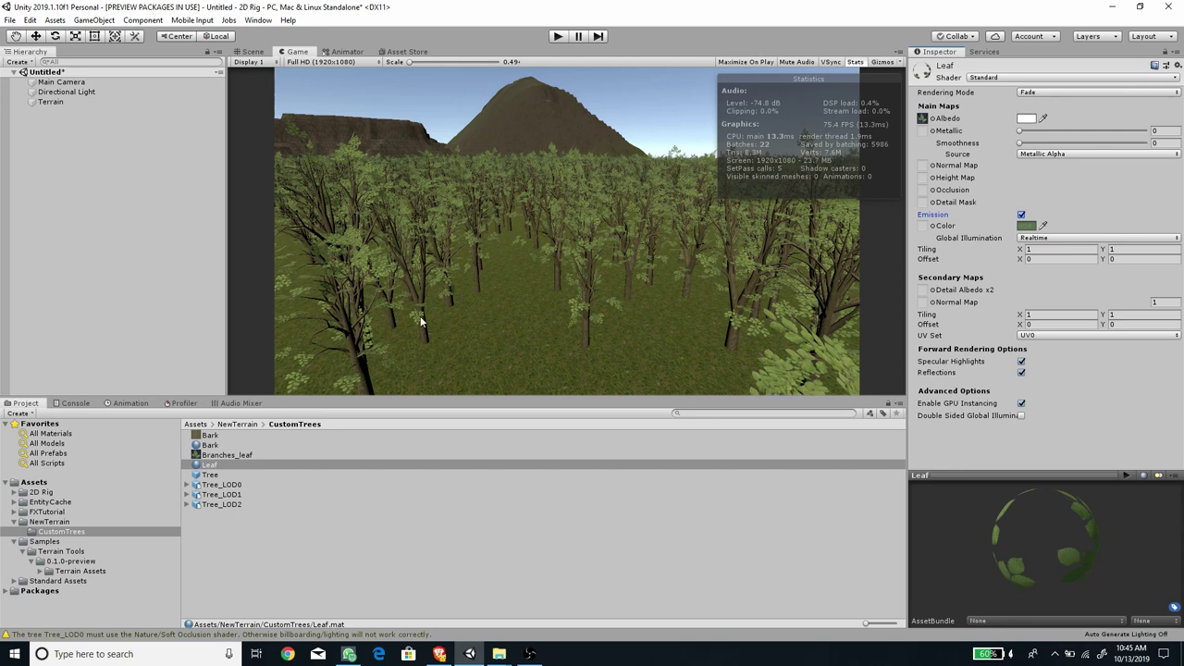
# Switch the terrain's Draw Instanced setting off to compare the Game view statistics, and switch it back on.
pyautogui.click(251, 52)
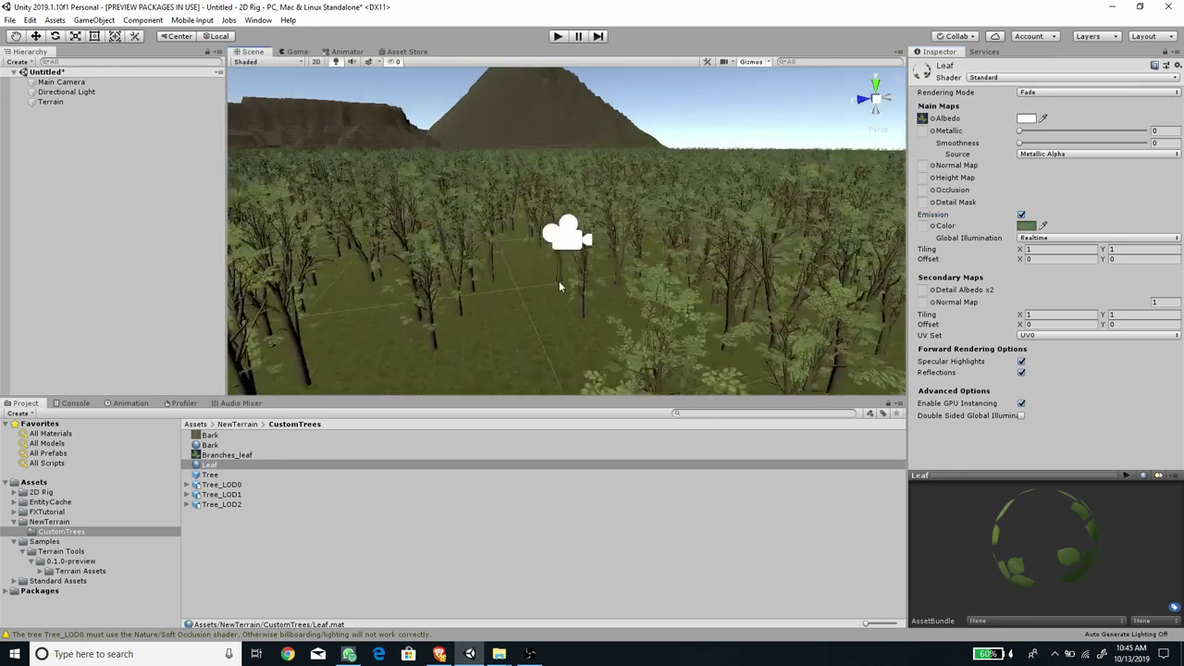
pyautogui.click(517, 116)
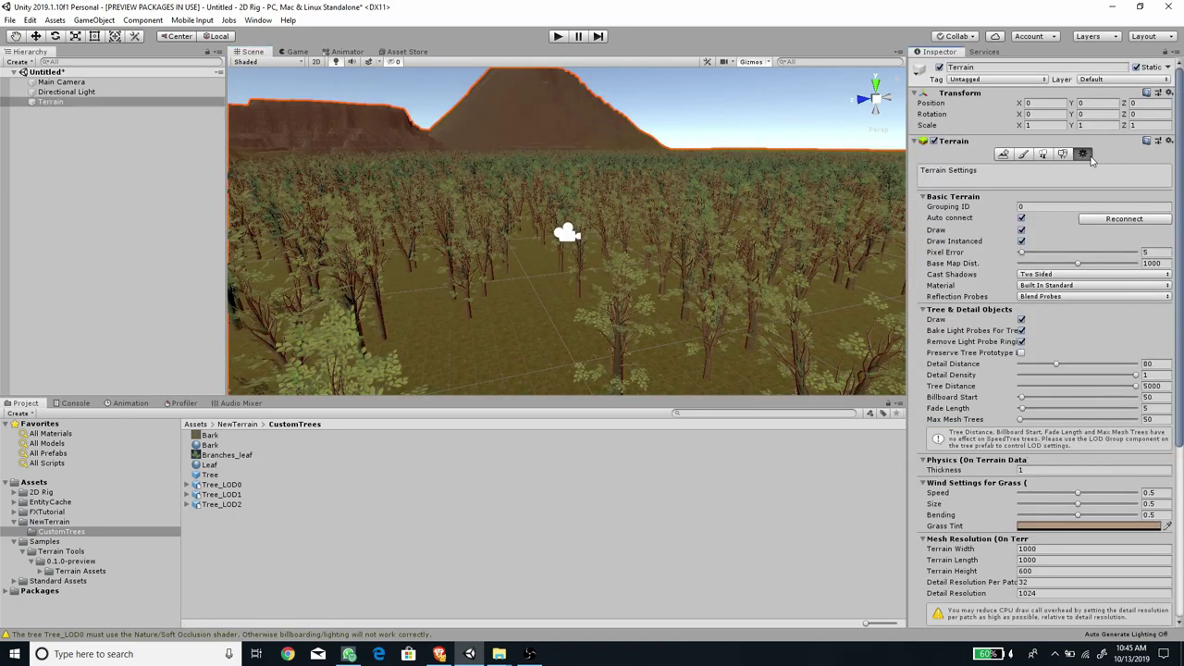
pyautogui.click(1088, 155)
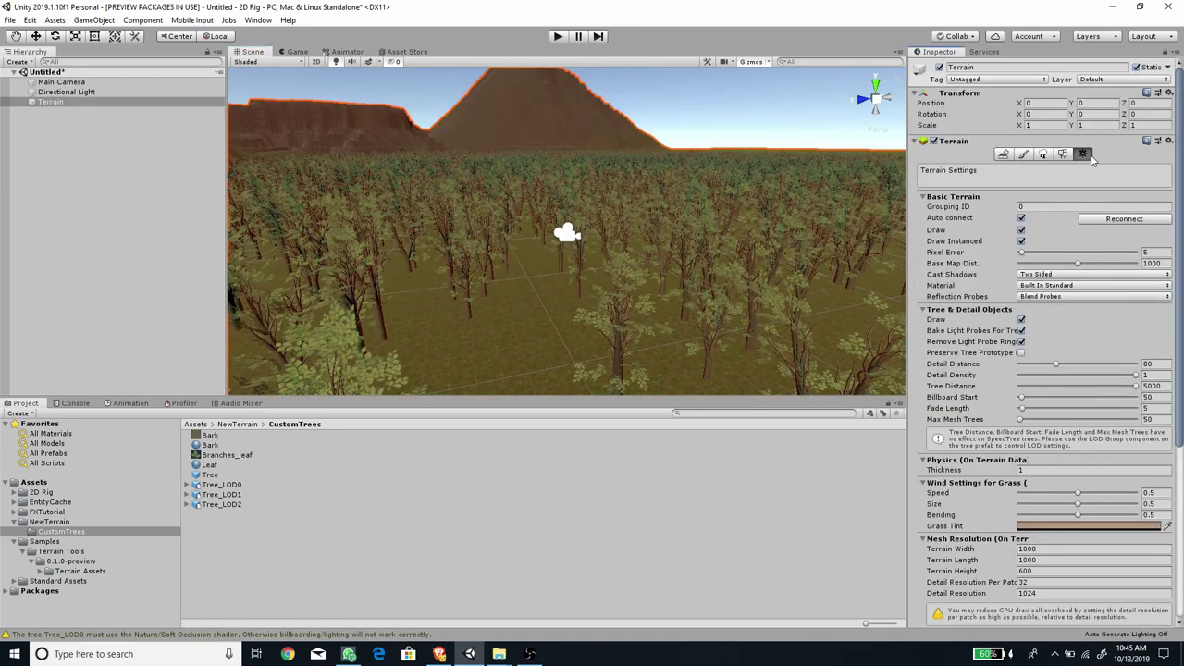
pyautogui.click(1021, 241)
pyautogui.click(1022, 241)
pyautogui.click(296, 52)
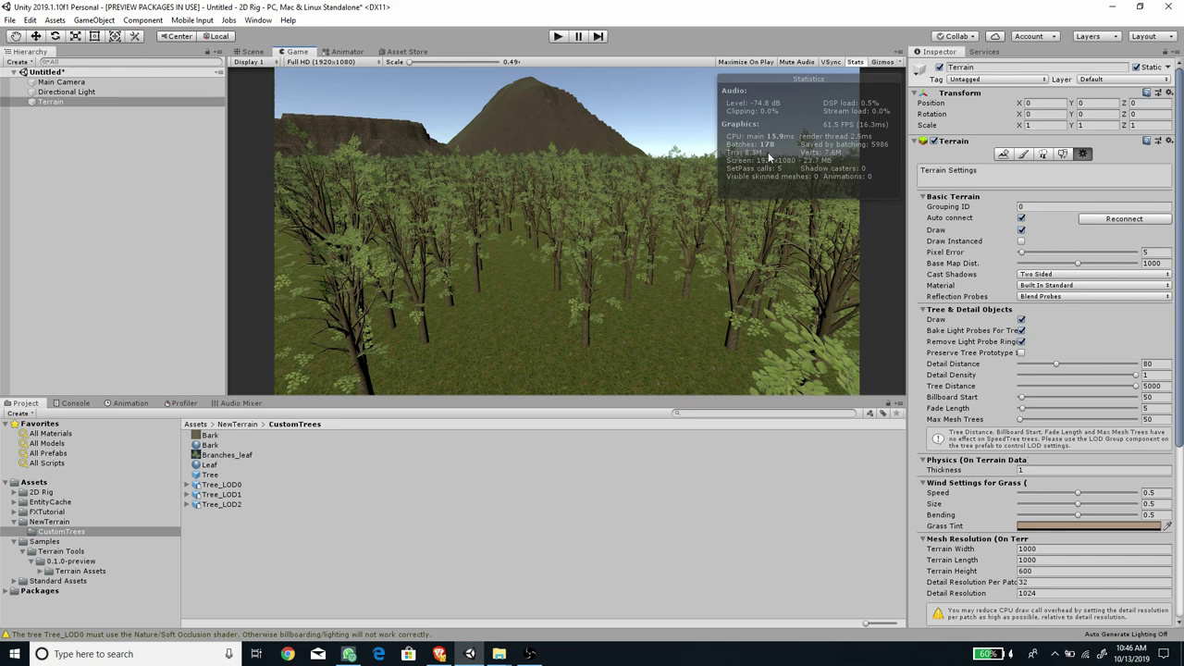
pyautogui.click(1022, 241)
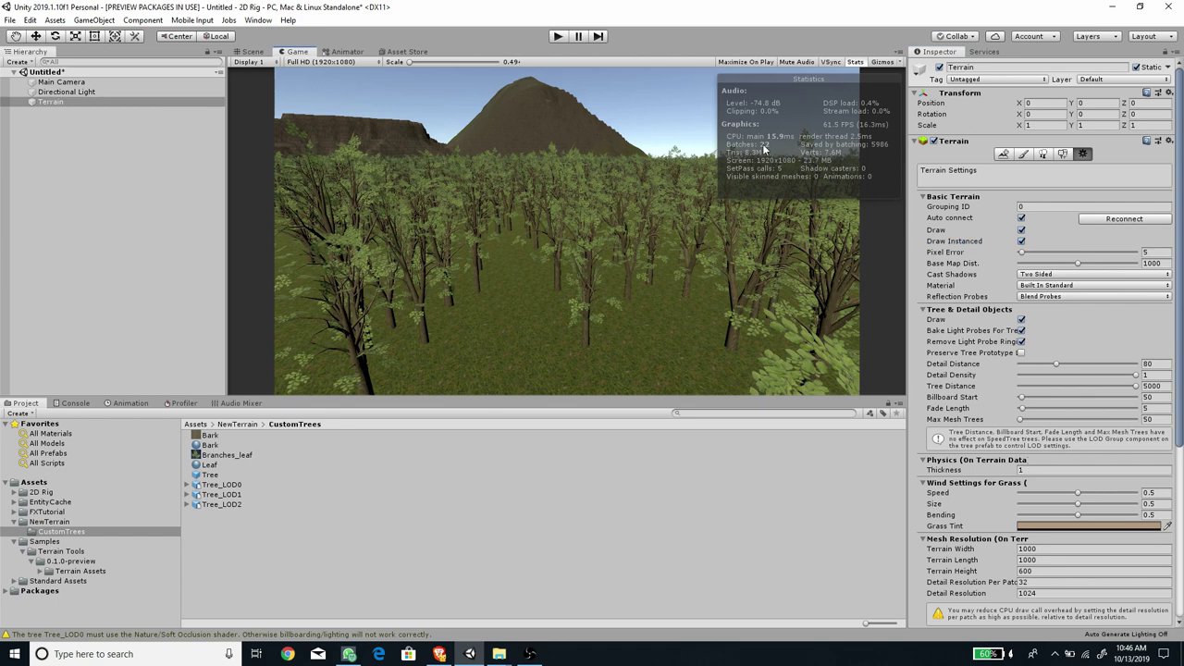